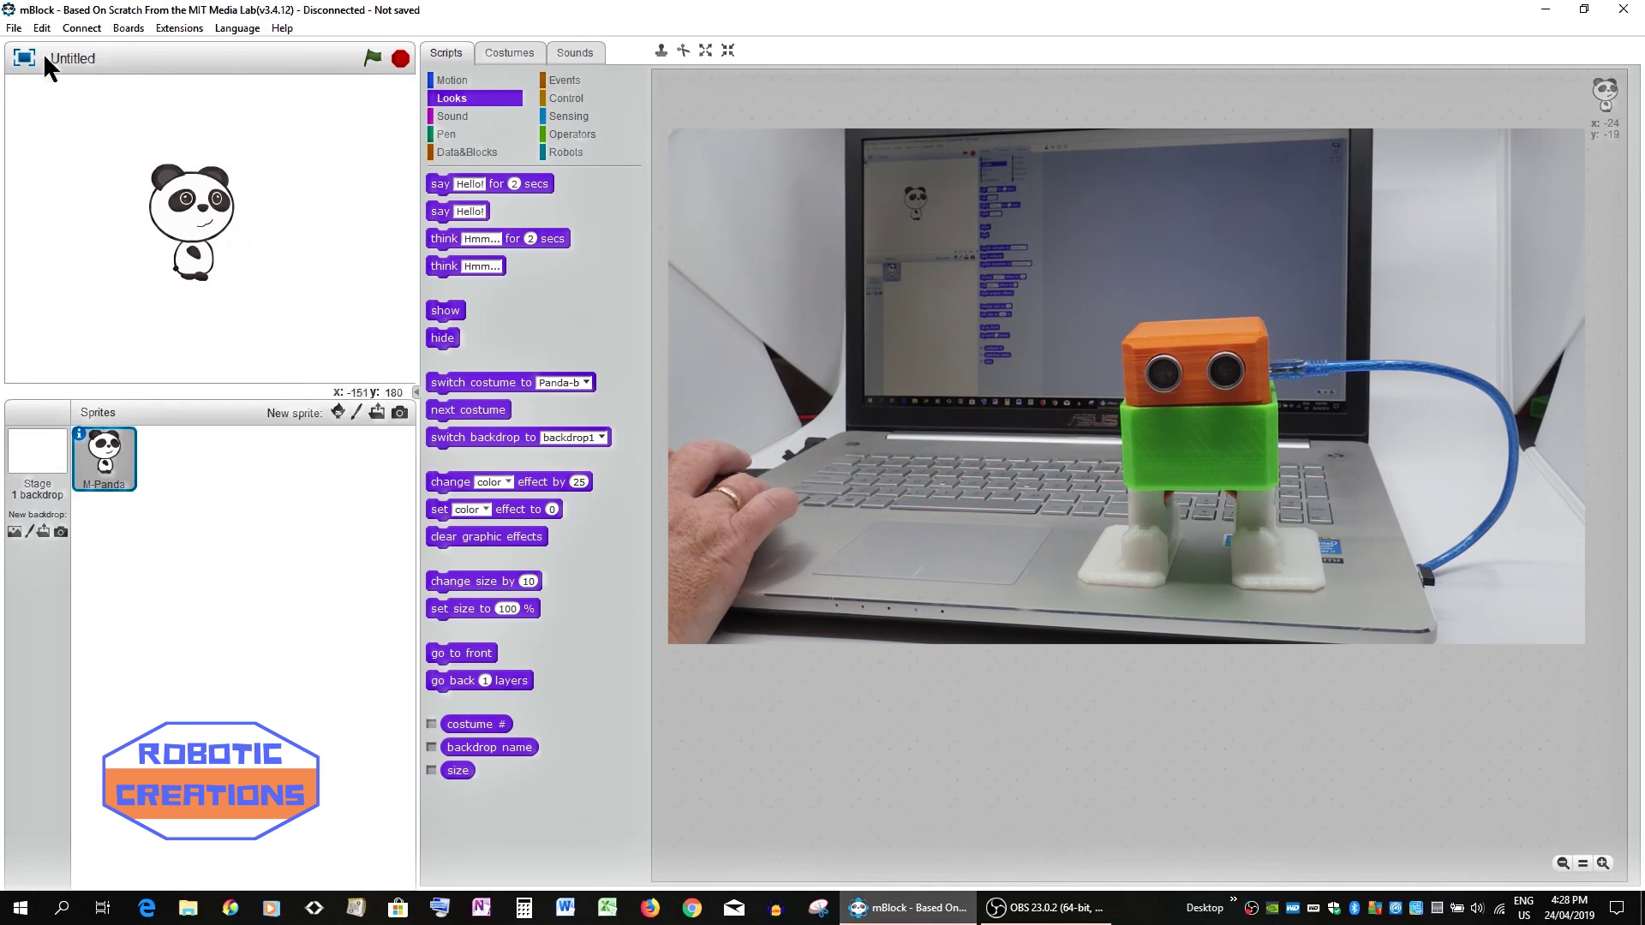
Switch mBlock to Arduino mode via the Edit menu to show generated code.
{"action": "left_click", "coordinate": [45, 24]}
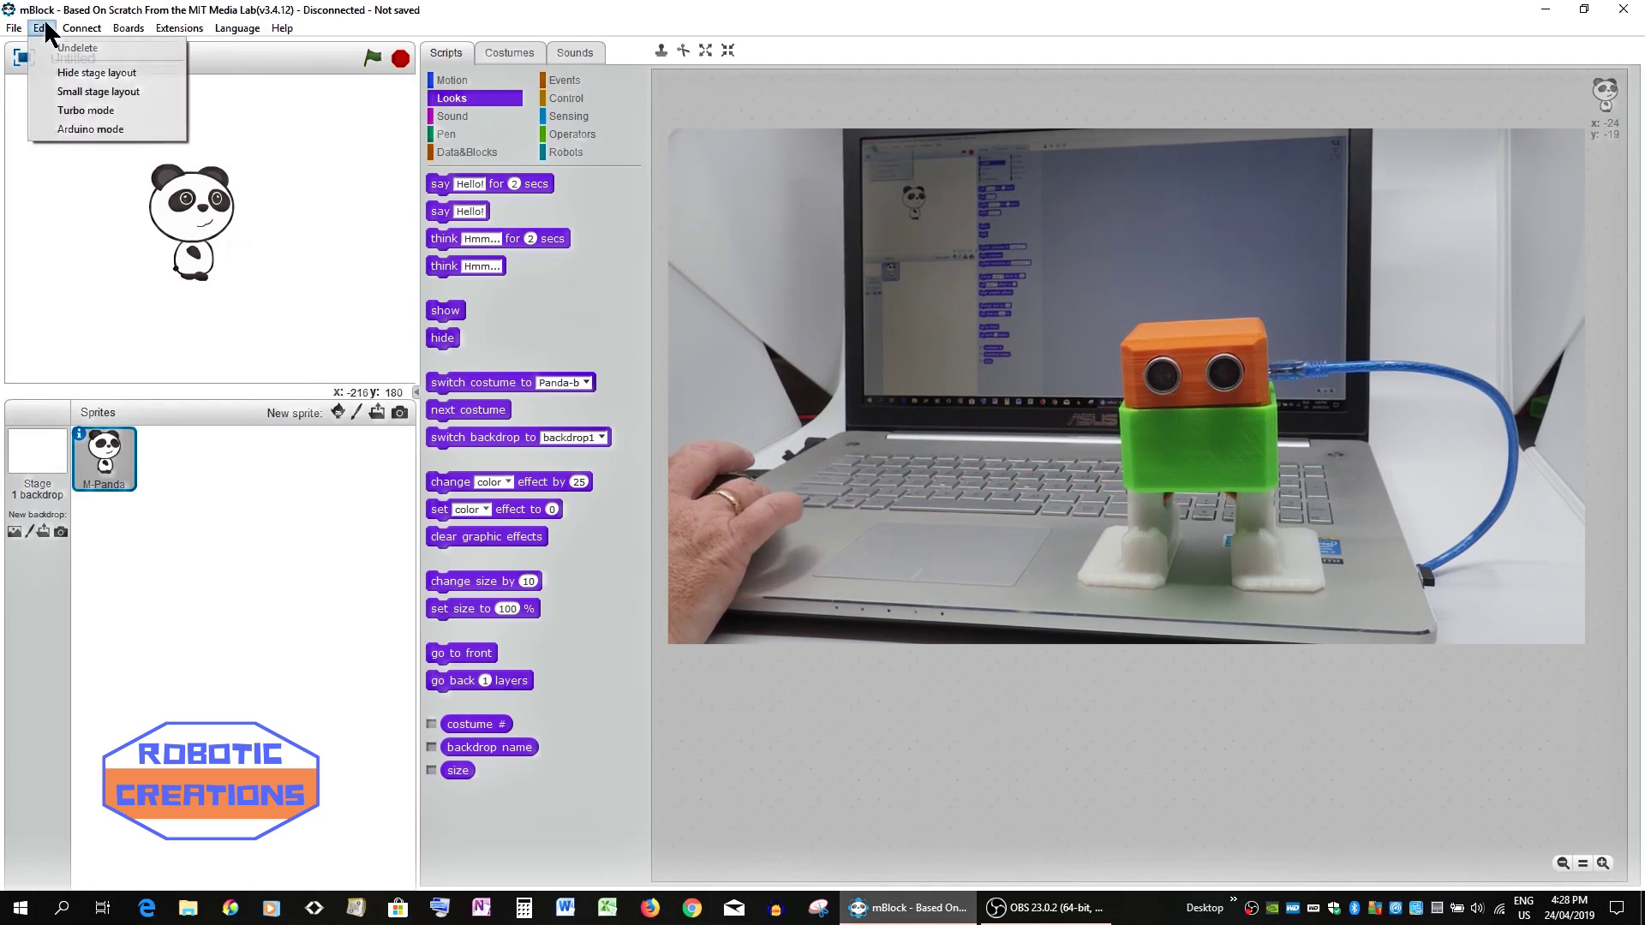
{"action": "left_click", "coordinate": [81, 128]}
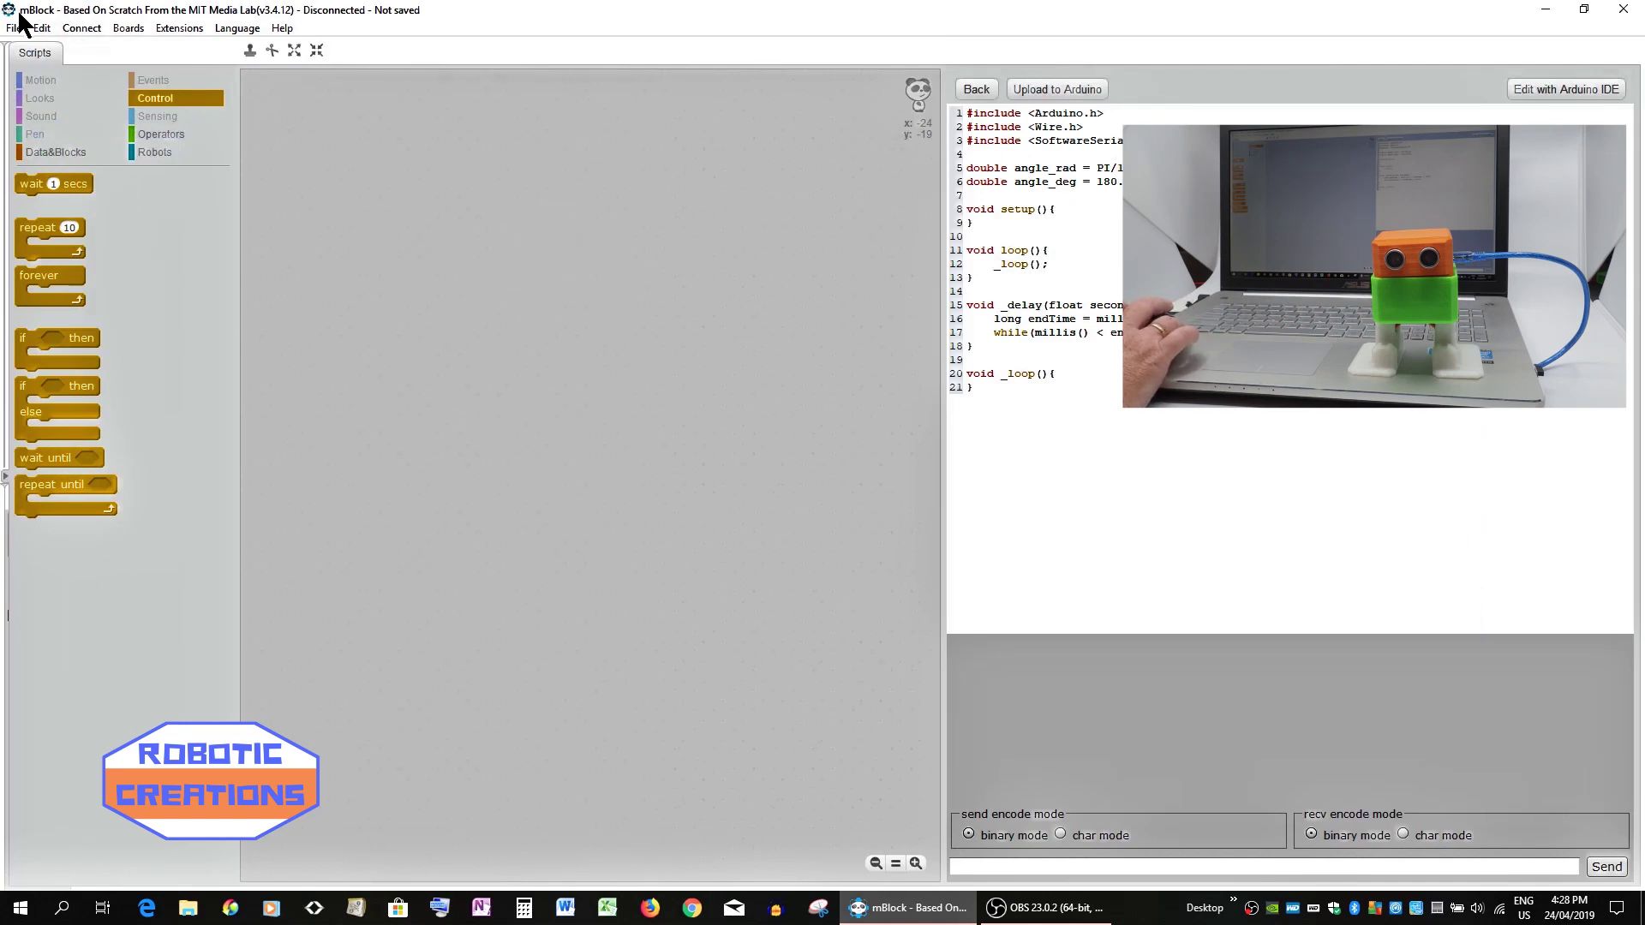
Show the Robots category with Otto blocks, then reach the File menu.
{"action": "left_click", "coordinate": [171, 153]}
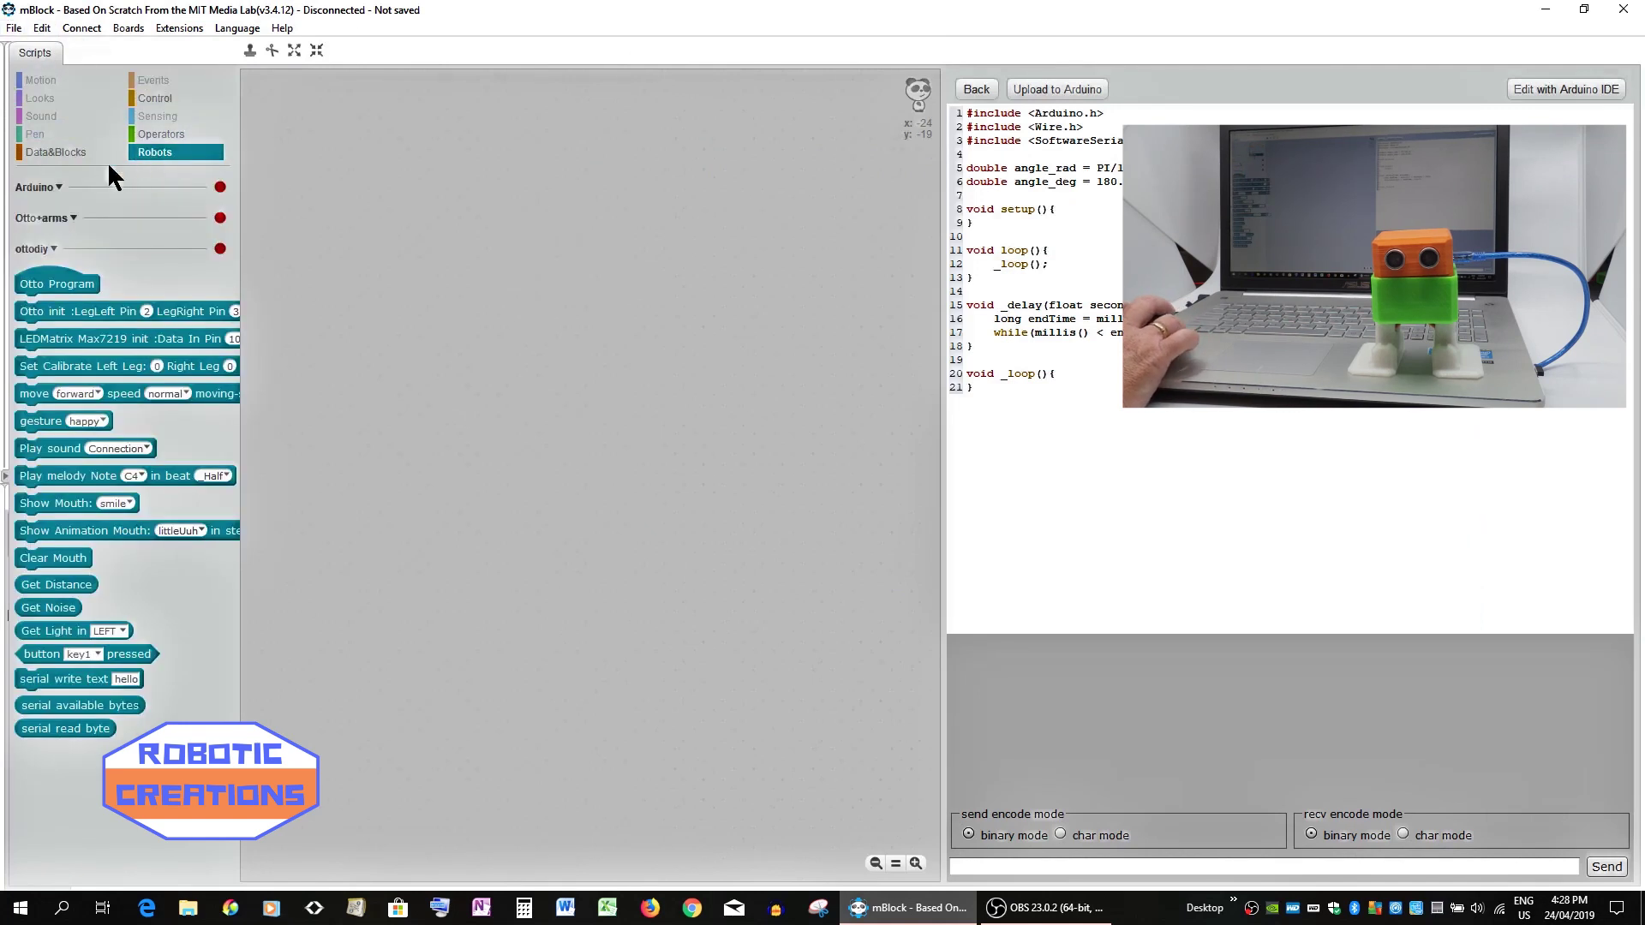
{"action": "left_click", "coordinate": [19, 21]}
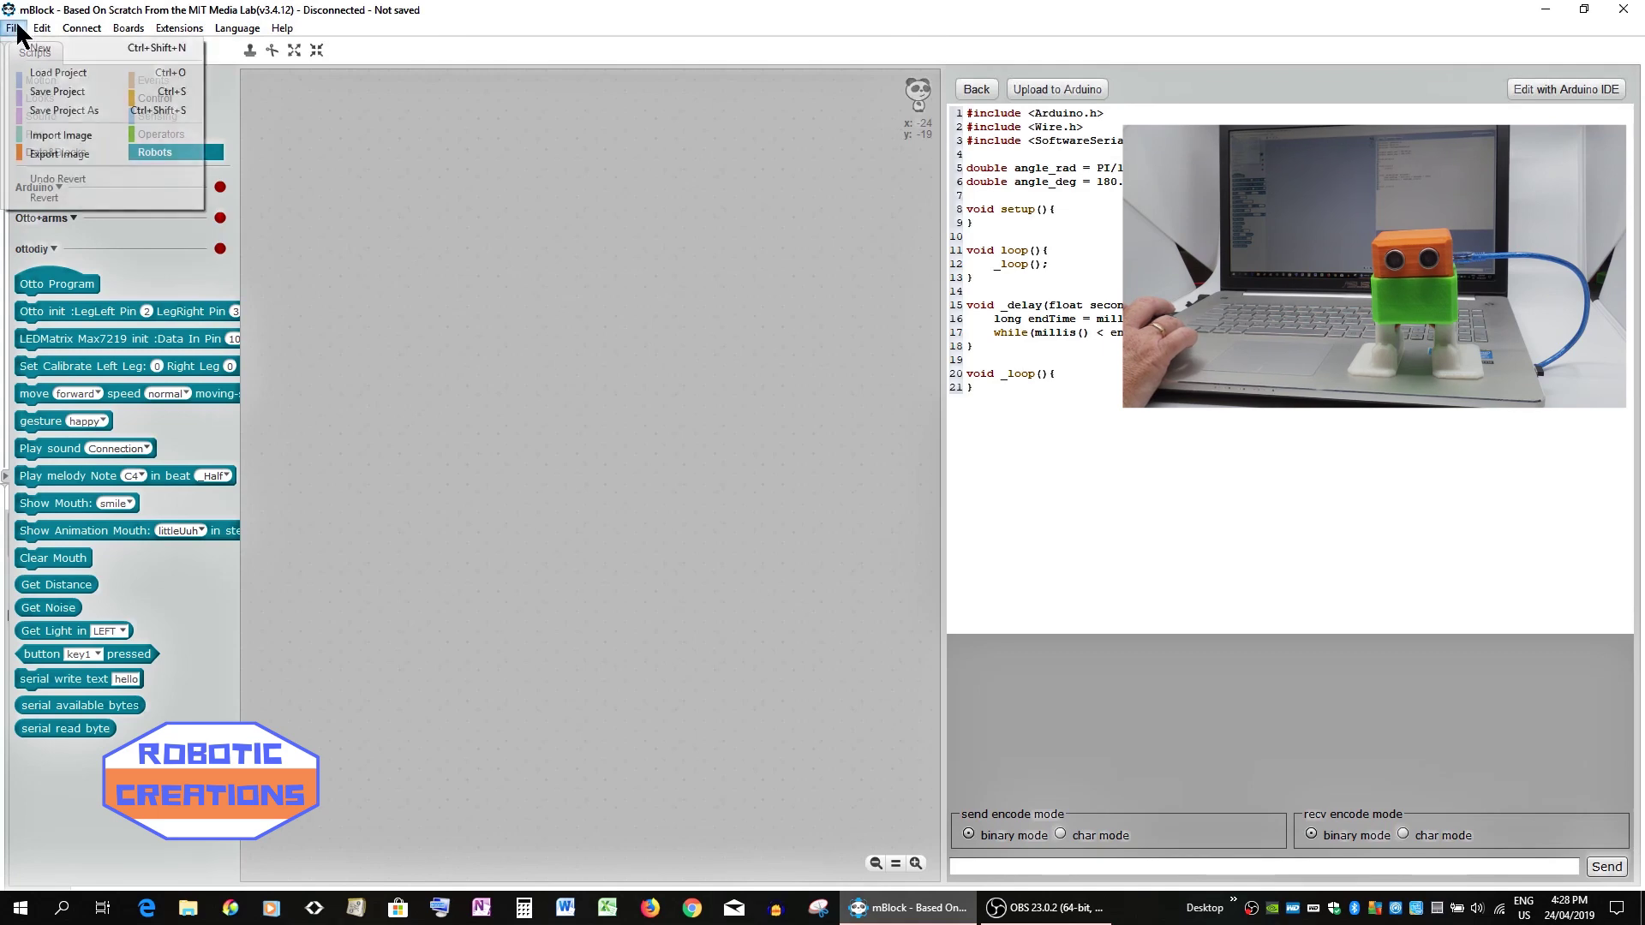
Load Calibration_mBlock_Program from the Examples > Calibration folder.
{"action": "left_click", "coordinate": [31, 73]}
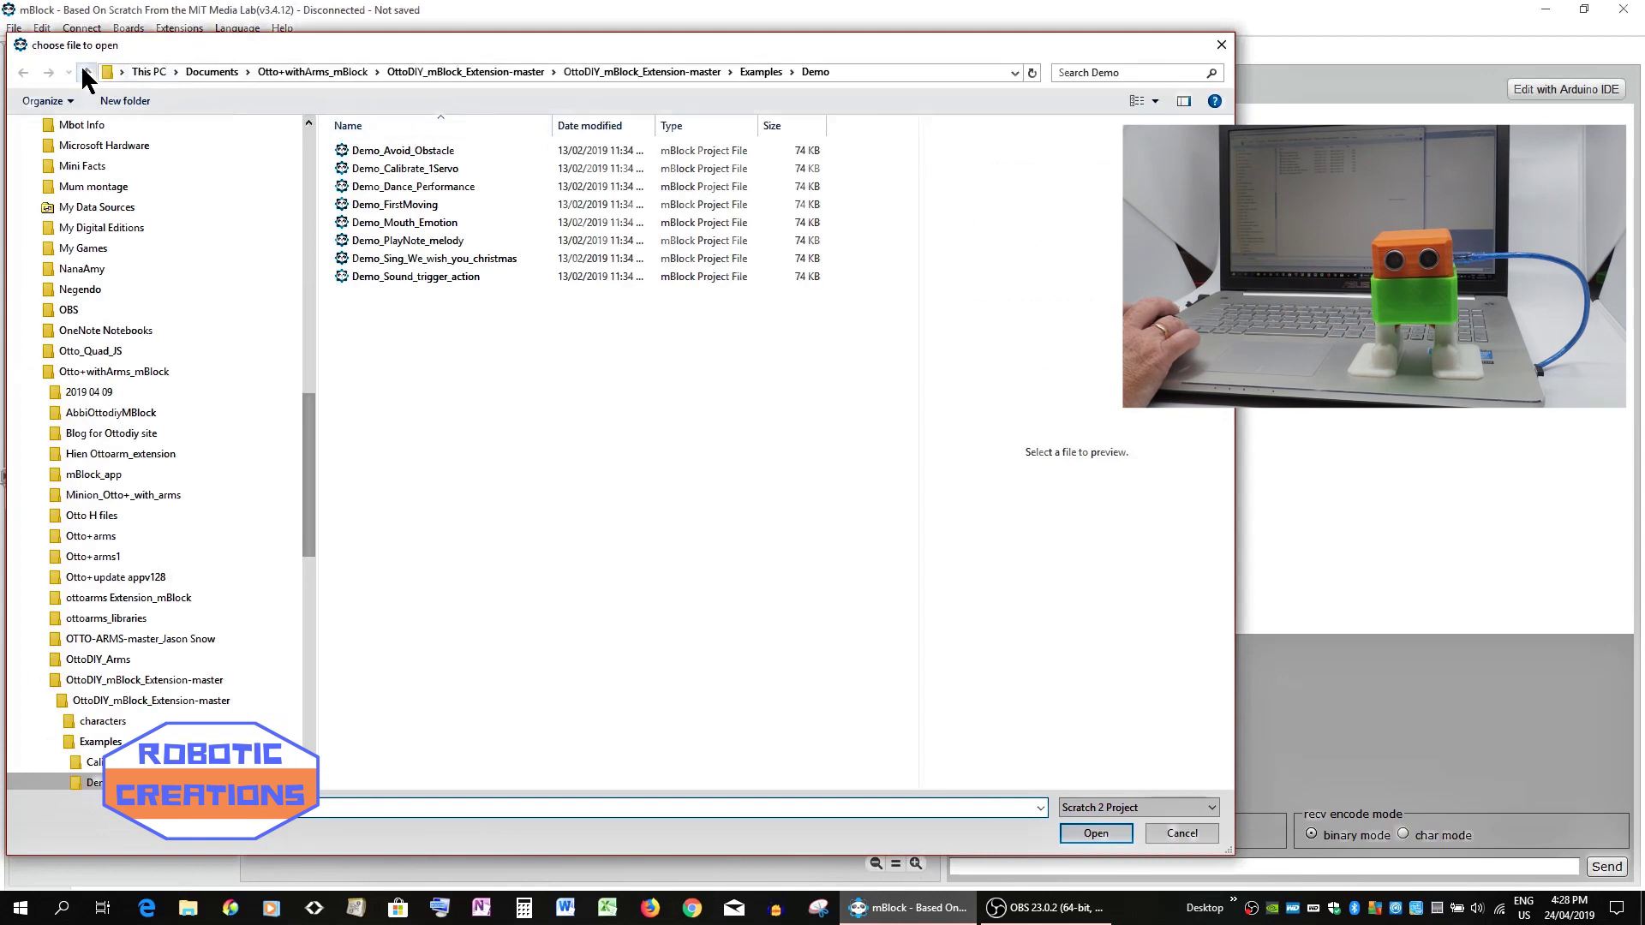
{"action": "left_click", "coordinate": [86, 74]}
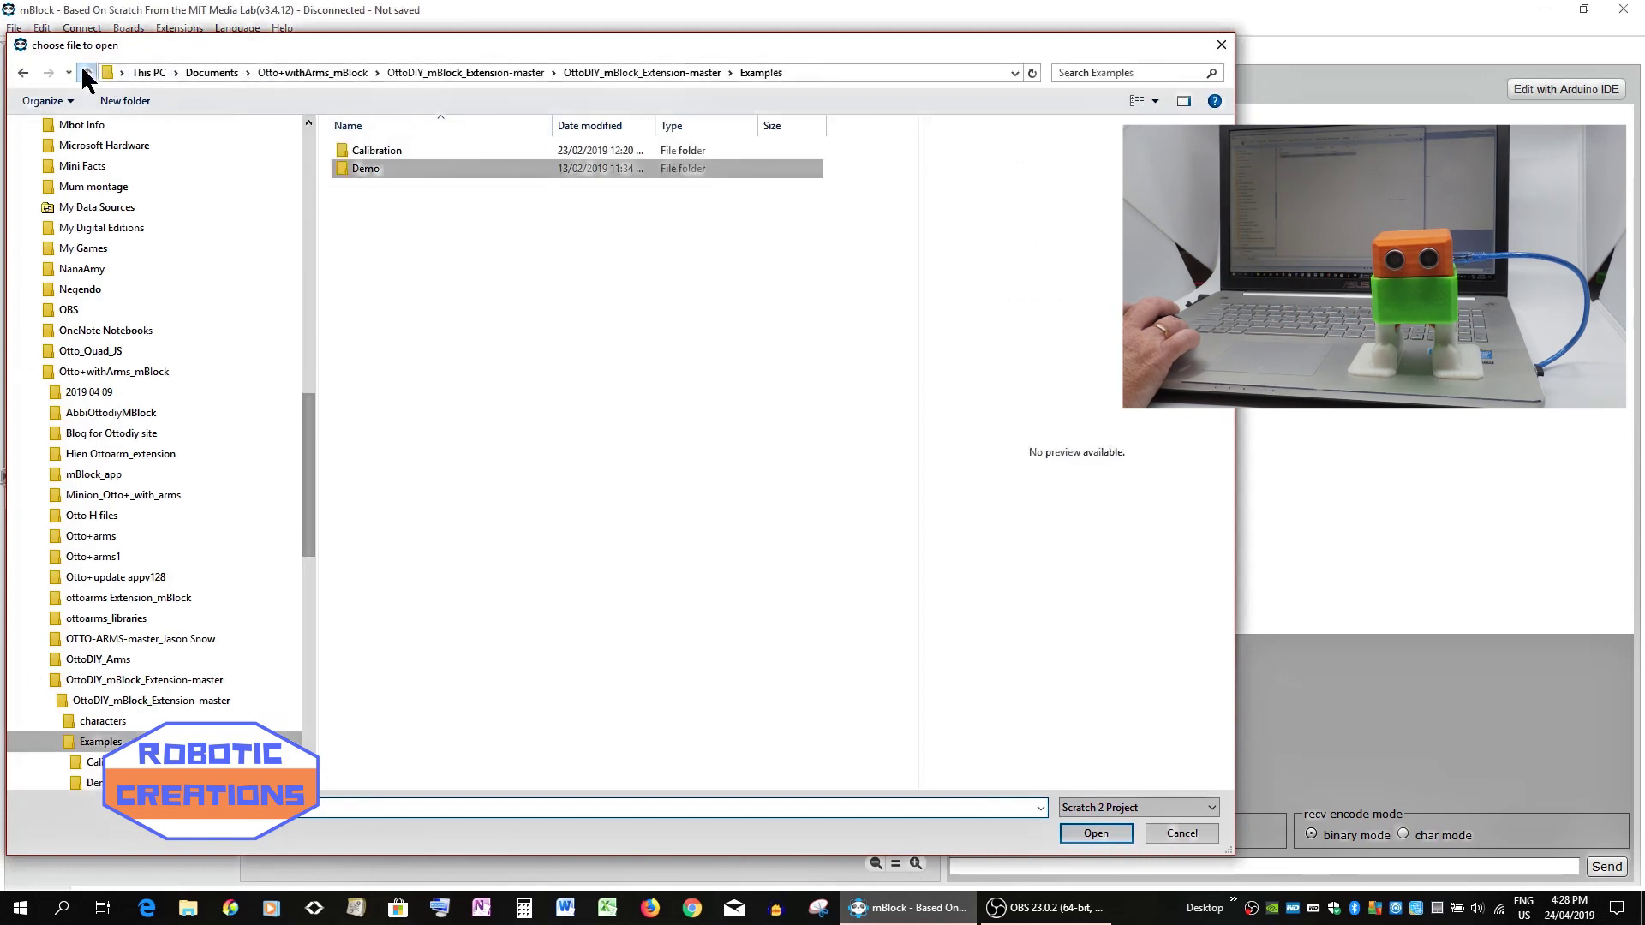
{"action": "left_click", "coordinate": [382, 148]}
{"action": "double_click", "coordinate": [381, 150]}
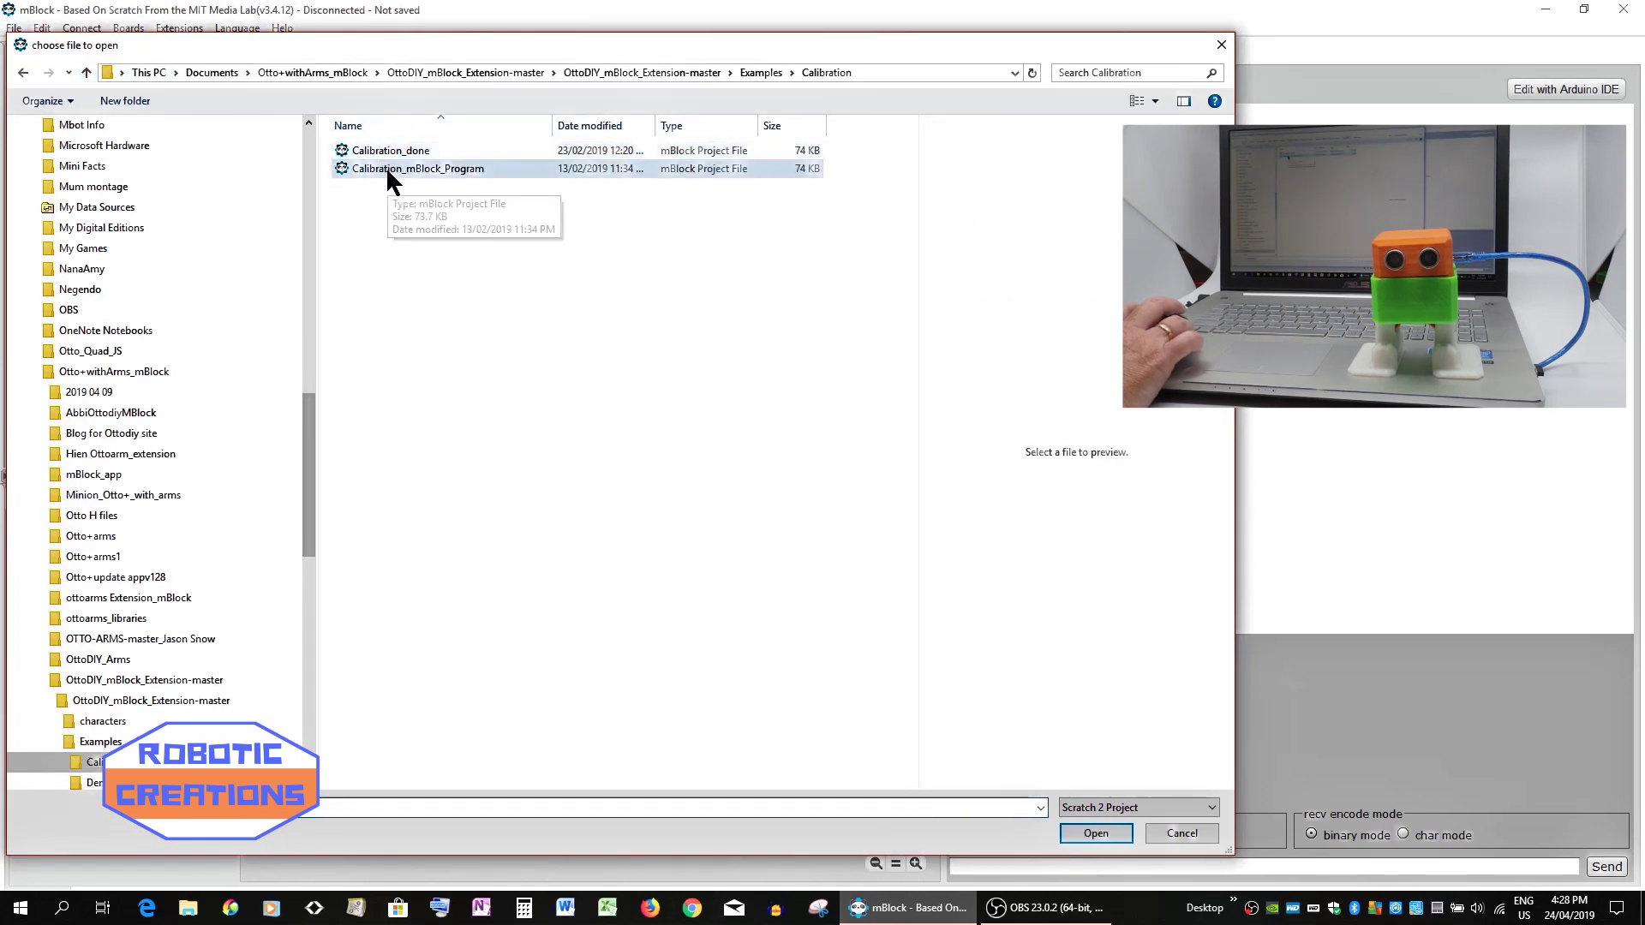
{"action": "left_click", "coordinate": [387, 166]}
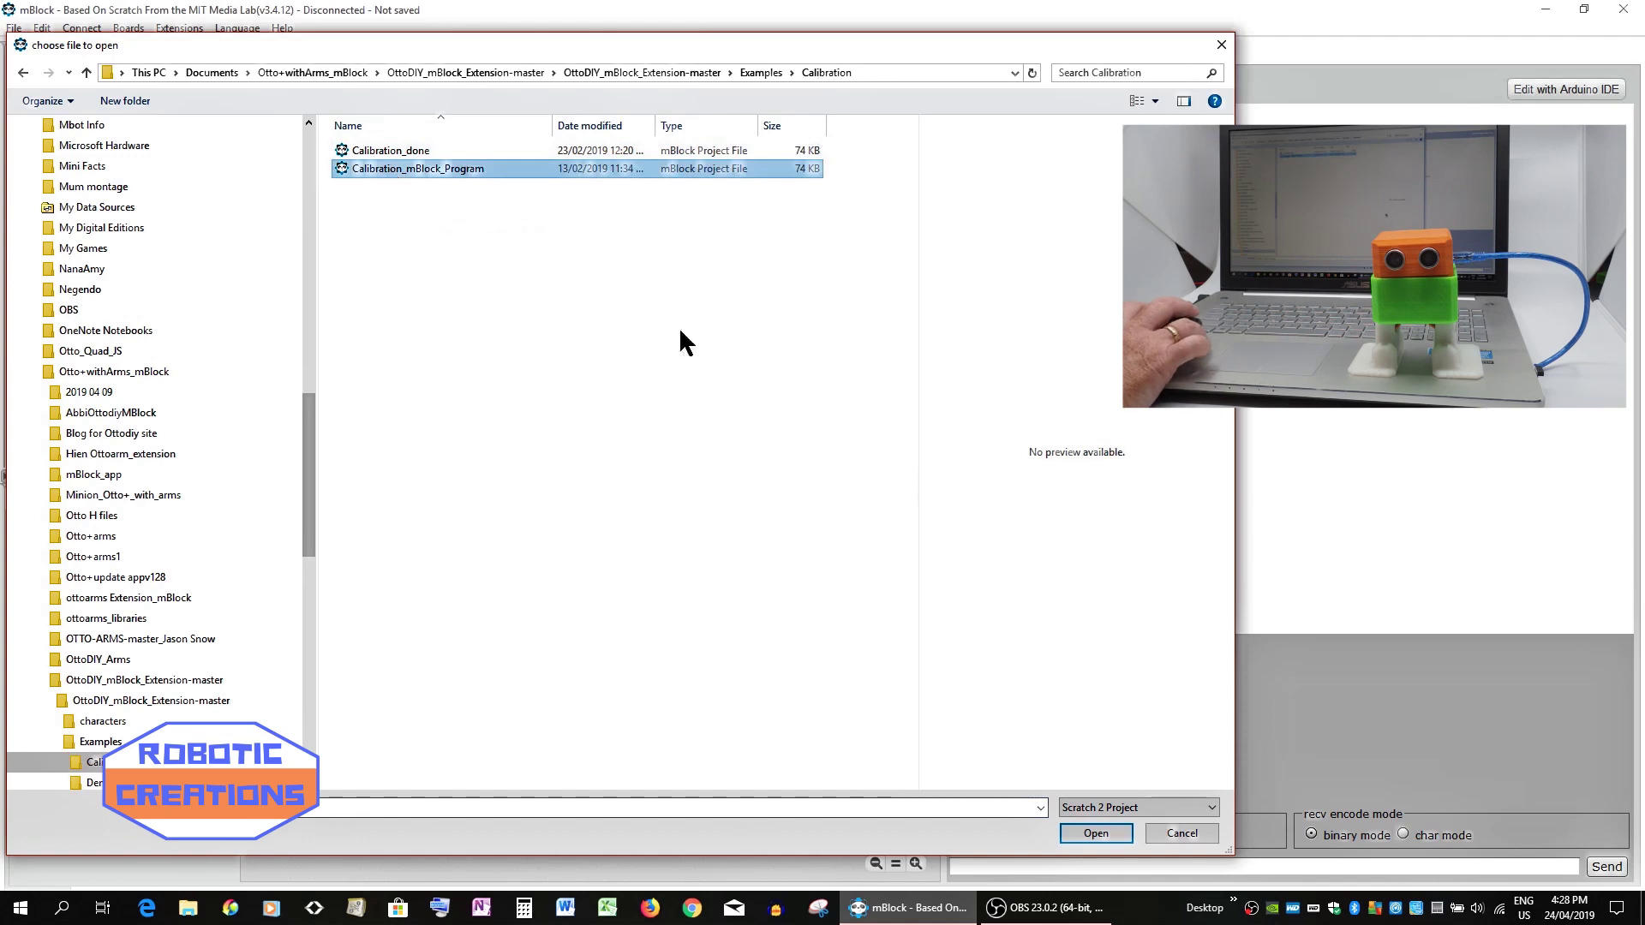
{"action": "left_click", "coordinate": [1095, 833]}
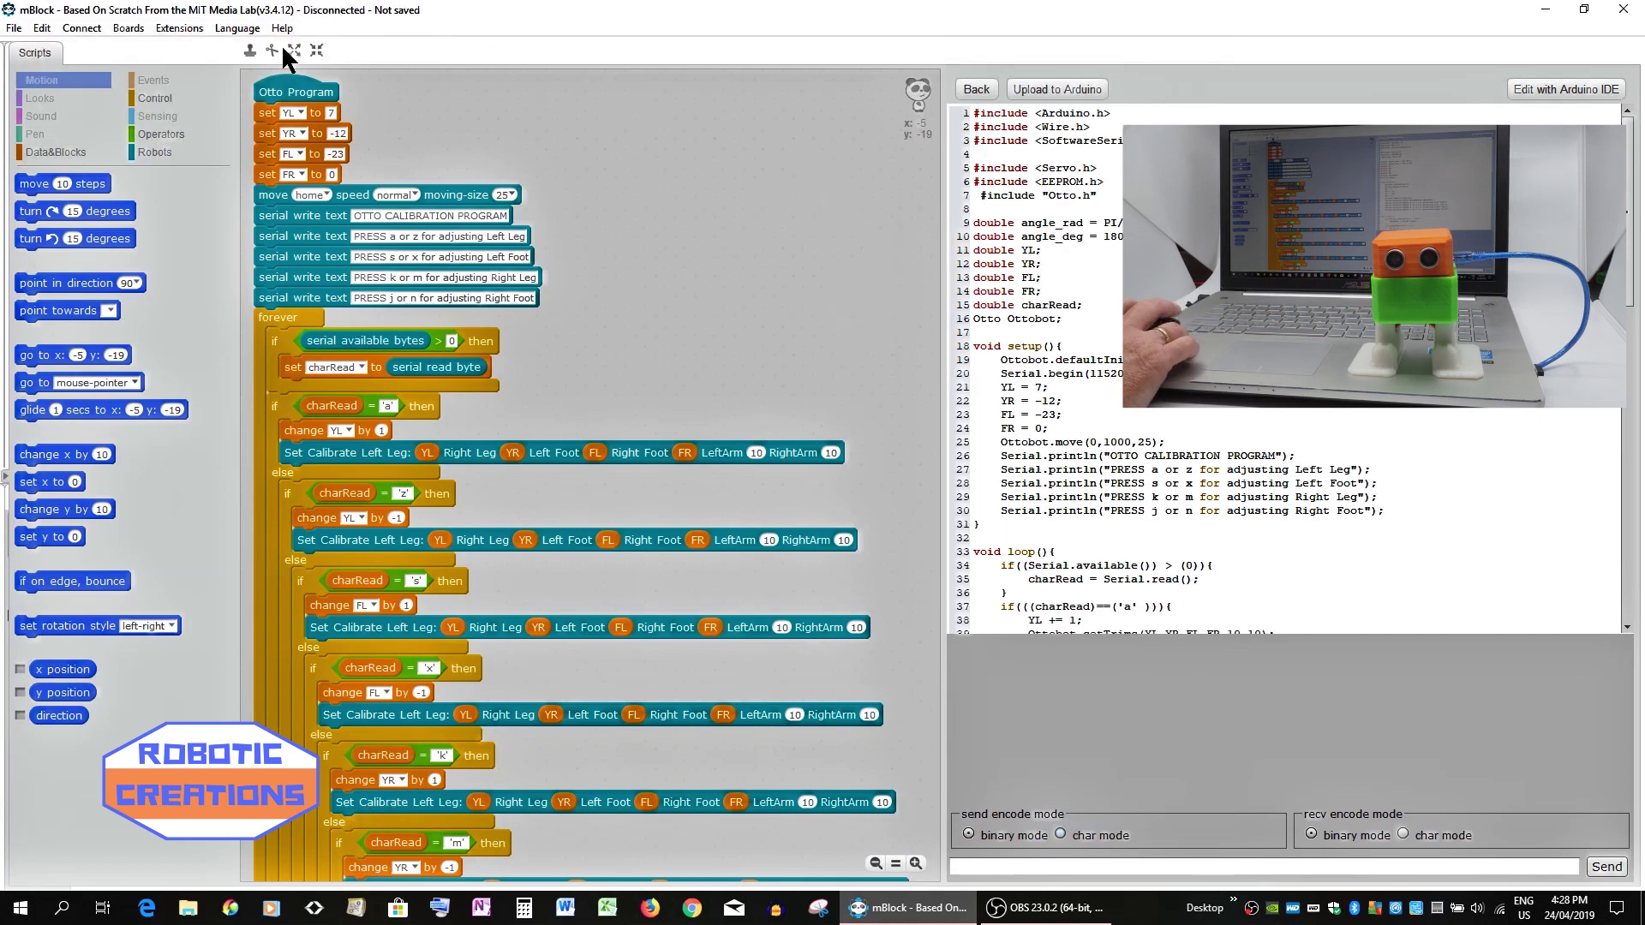
Confirm Arduino Nano as the board and connect on serial port COM11.
{"action": "left_click", "coordinate": [119, 26]}
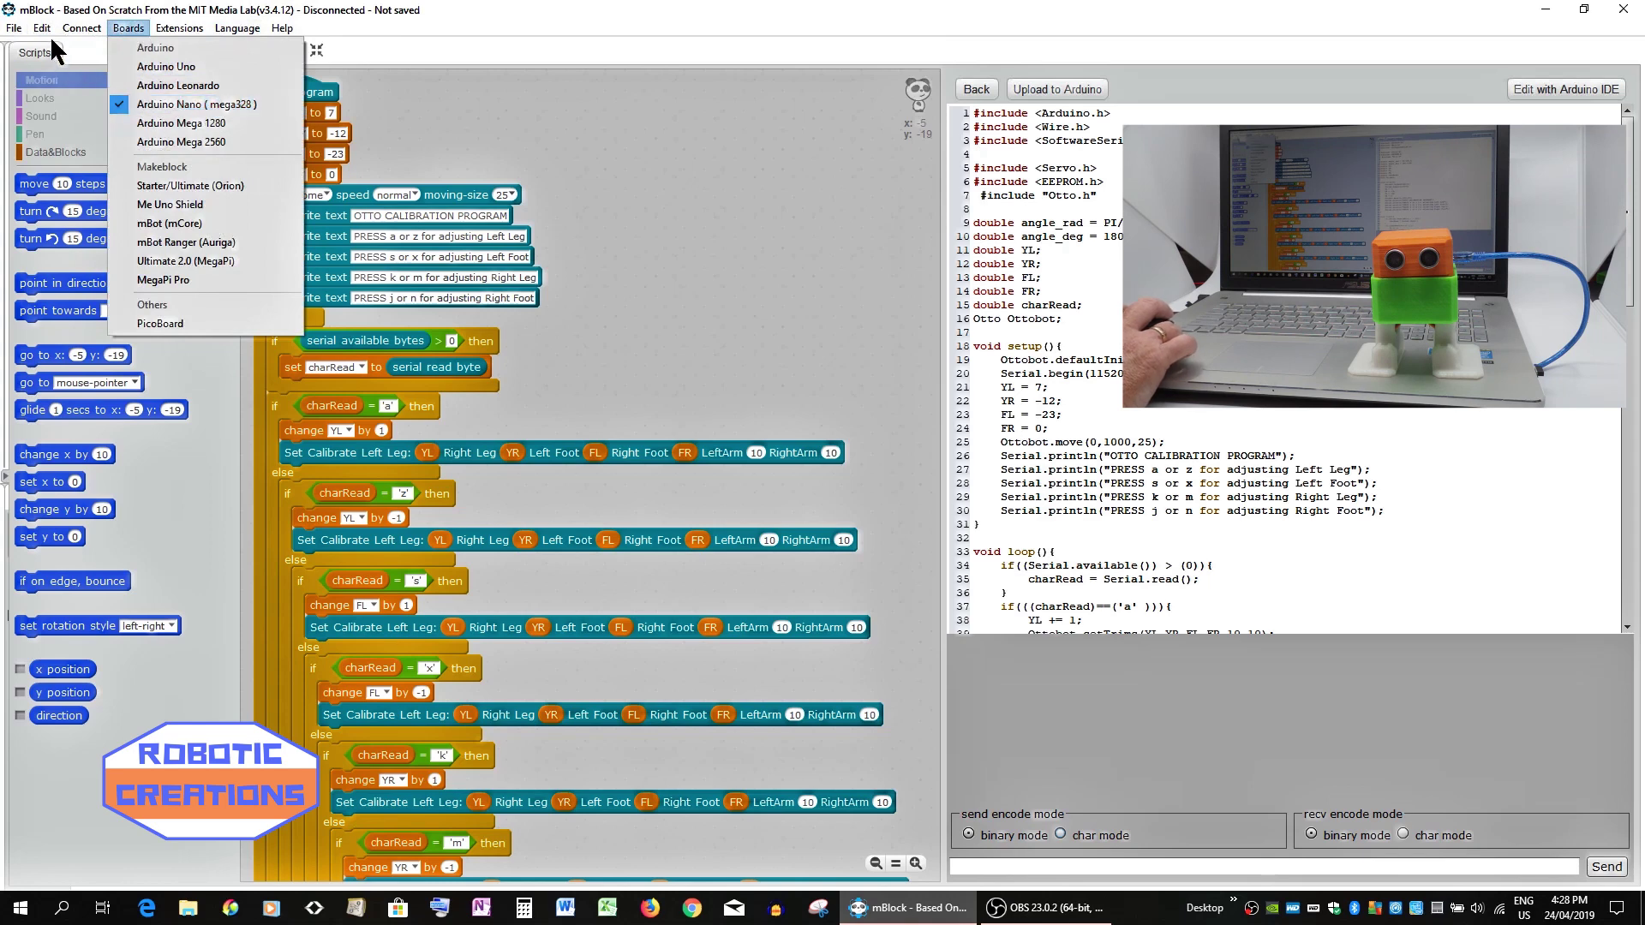
{"action": "left_click", "coordinate": [77, 28]}
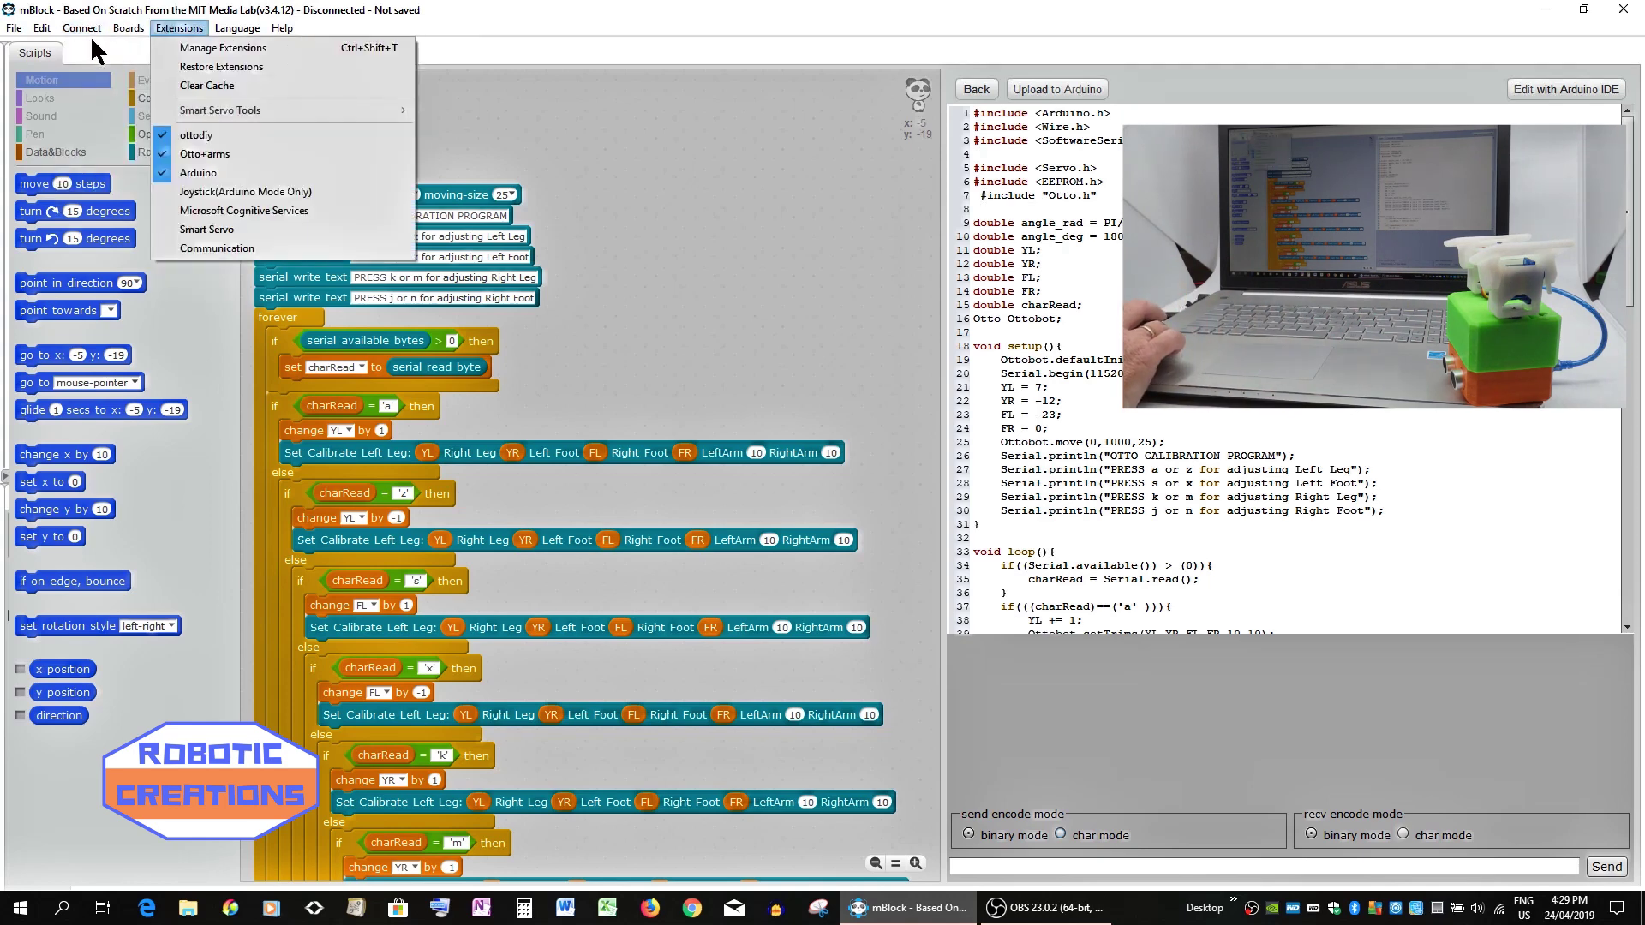
{"action": "mouse_move", "coordinate": [110, 48]}
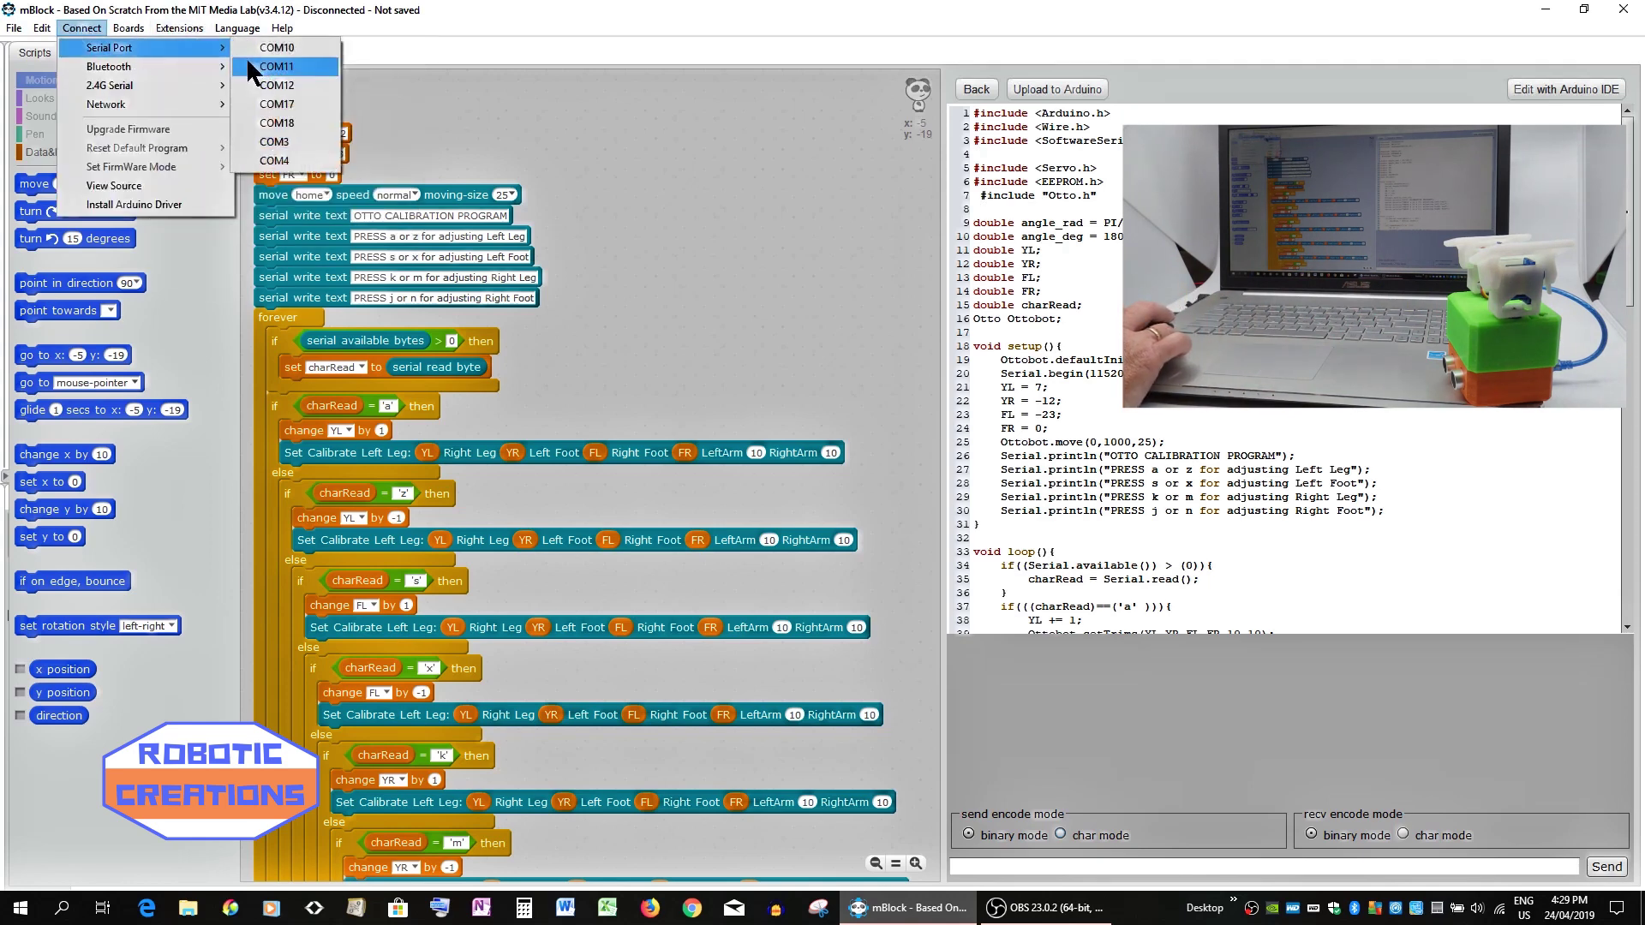
{"action": "left_click", "coordinate": [263, 65]}
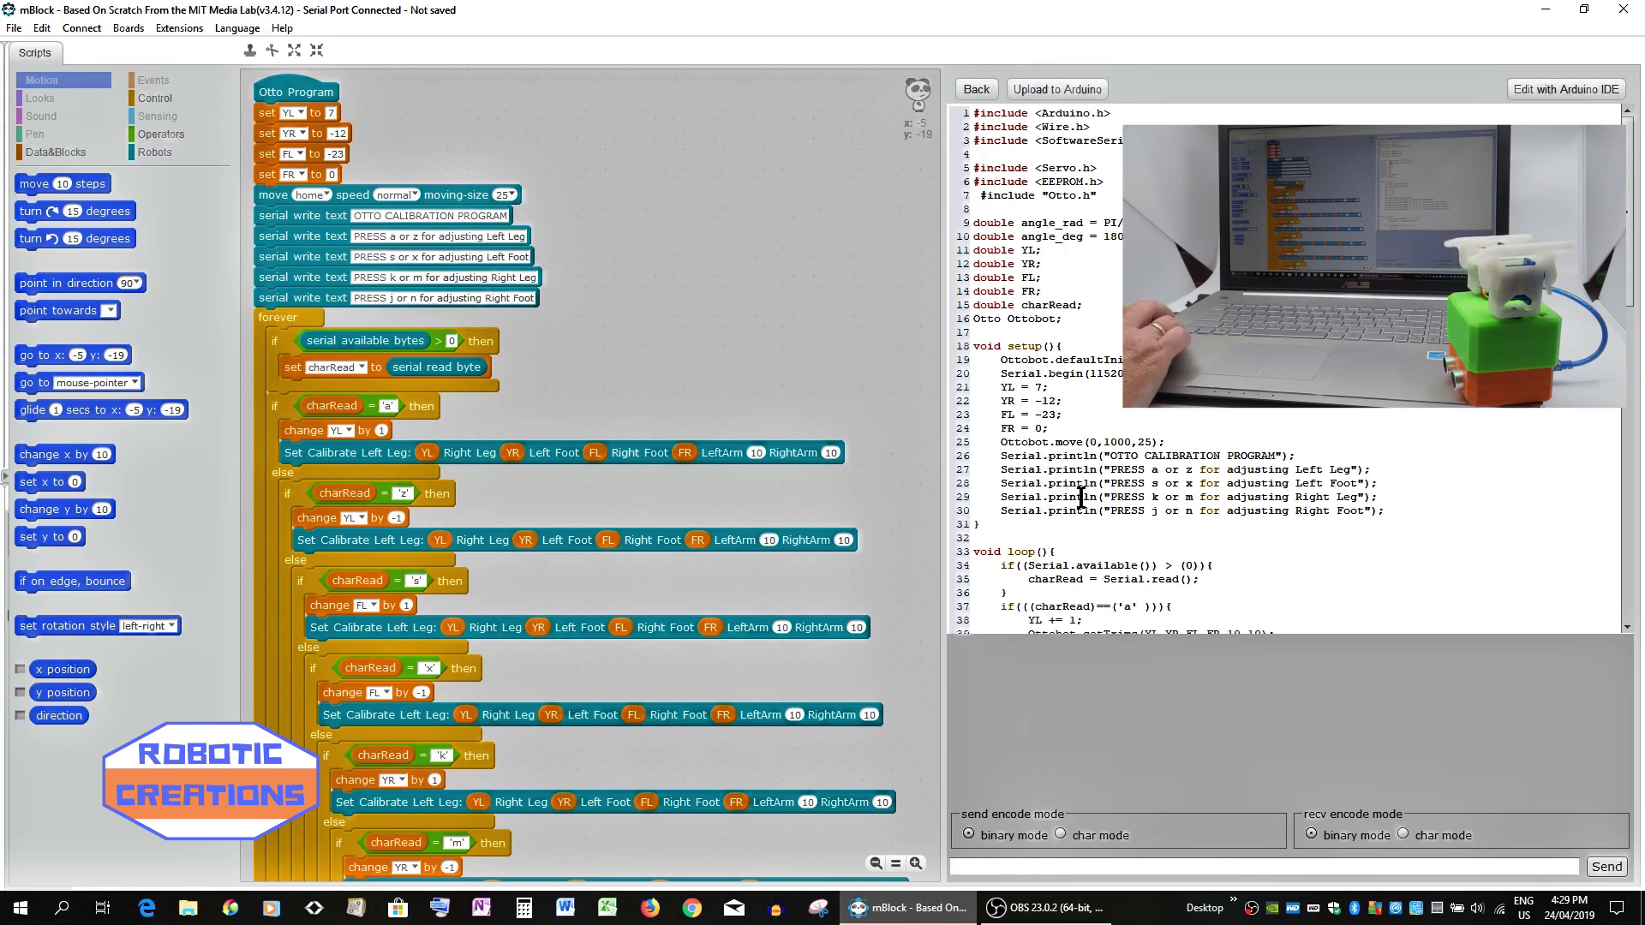
Upload the calibration program to the Nano and set serial send to char mode.
{"action": "left_click", "coordinate": [1060, 87]}
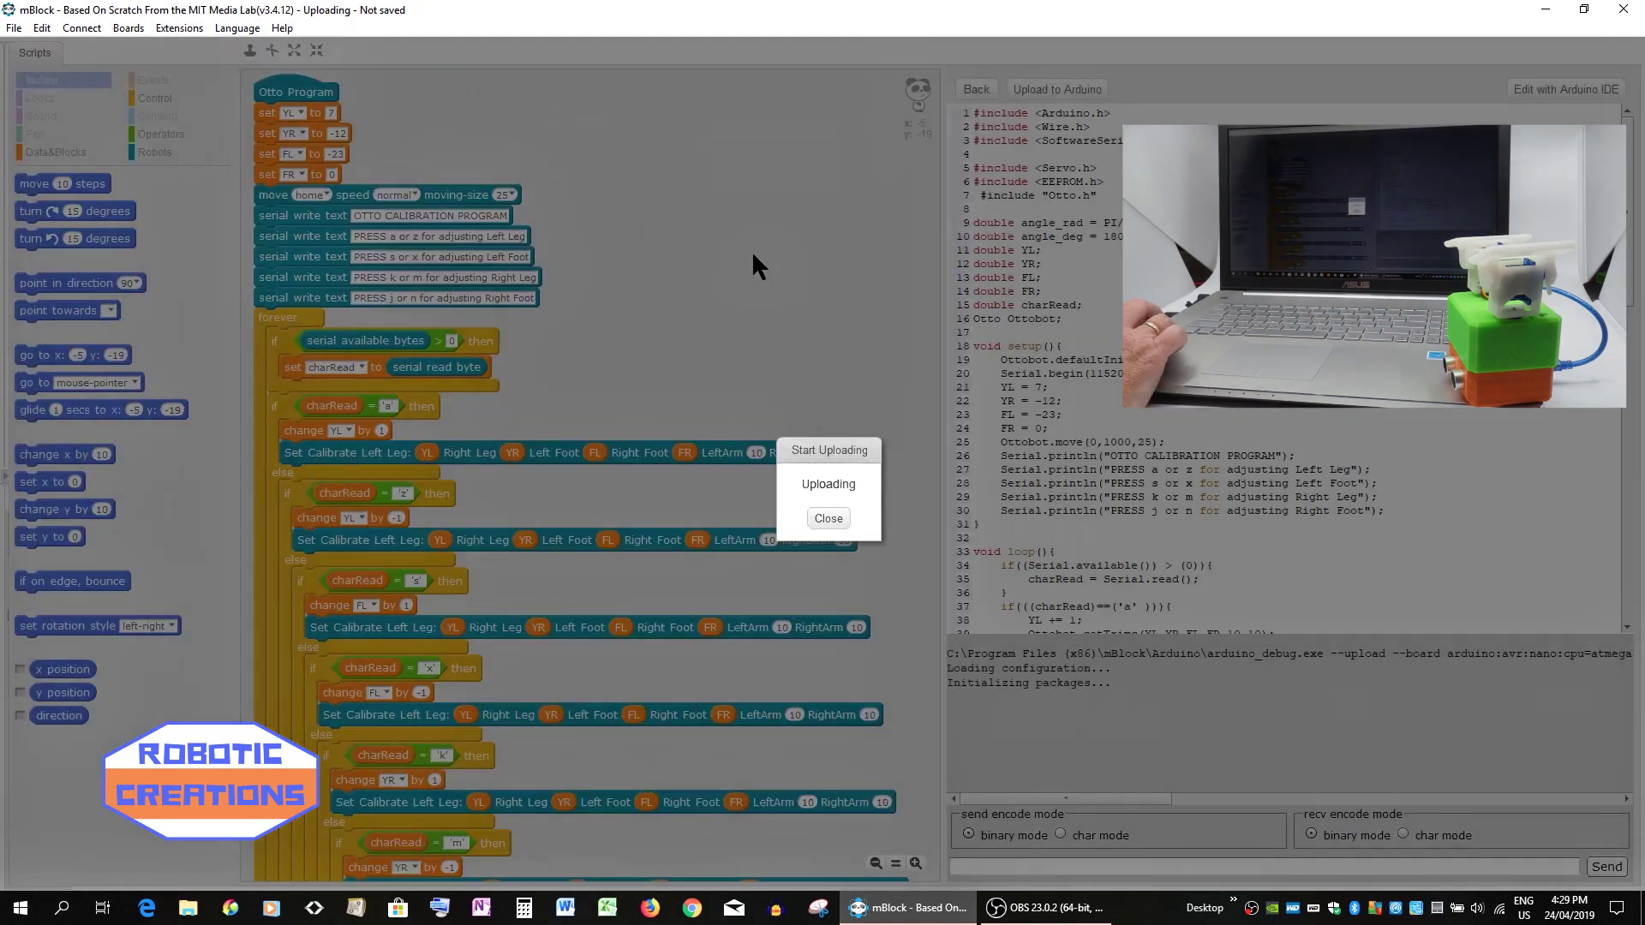
{"action": "left_click", "coordinate": [817, 516]}
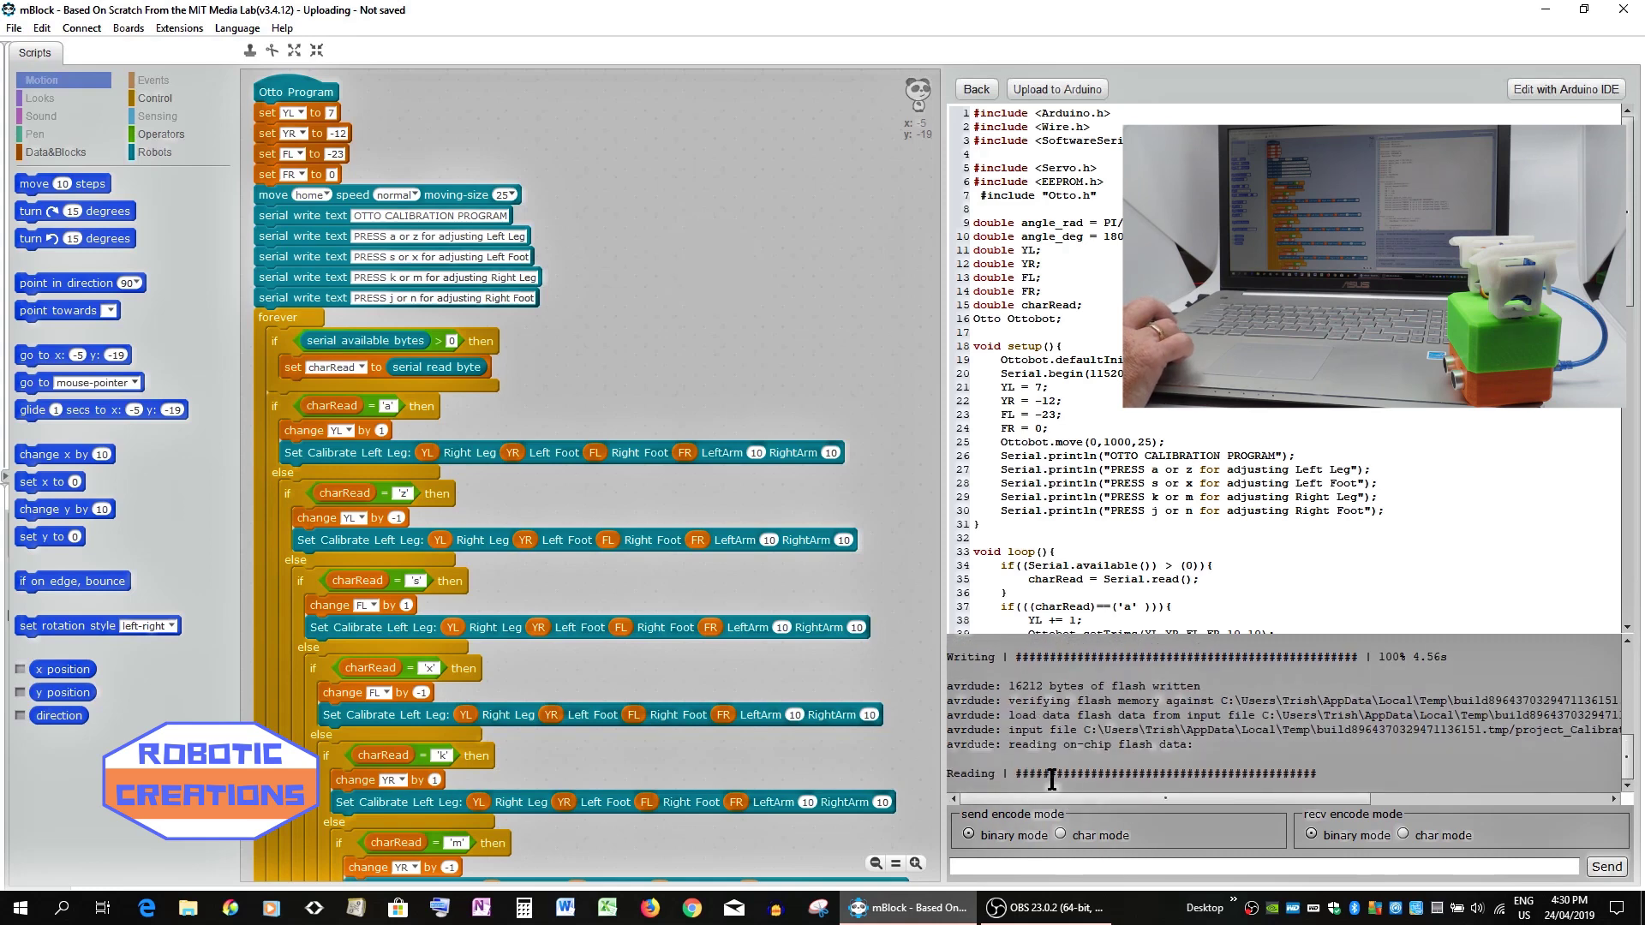
{"action": "left_click", "coordinate": [1059, 835]}
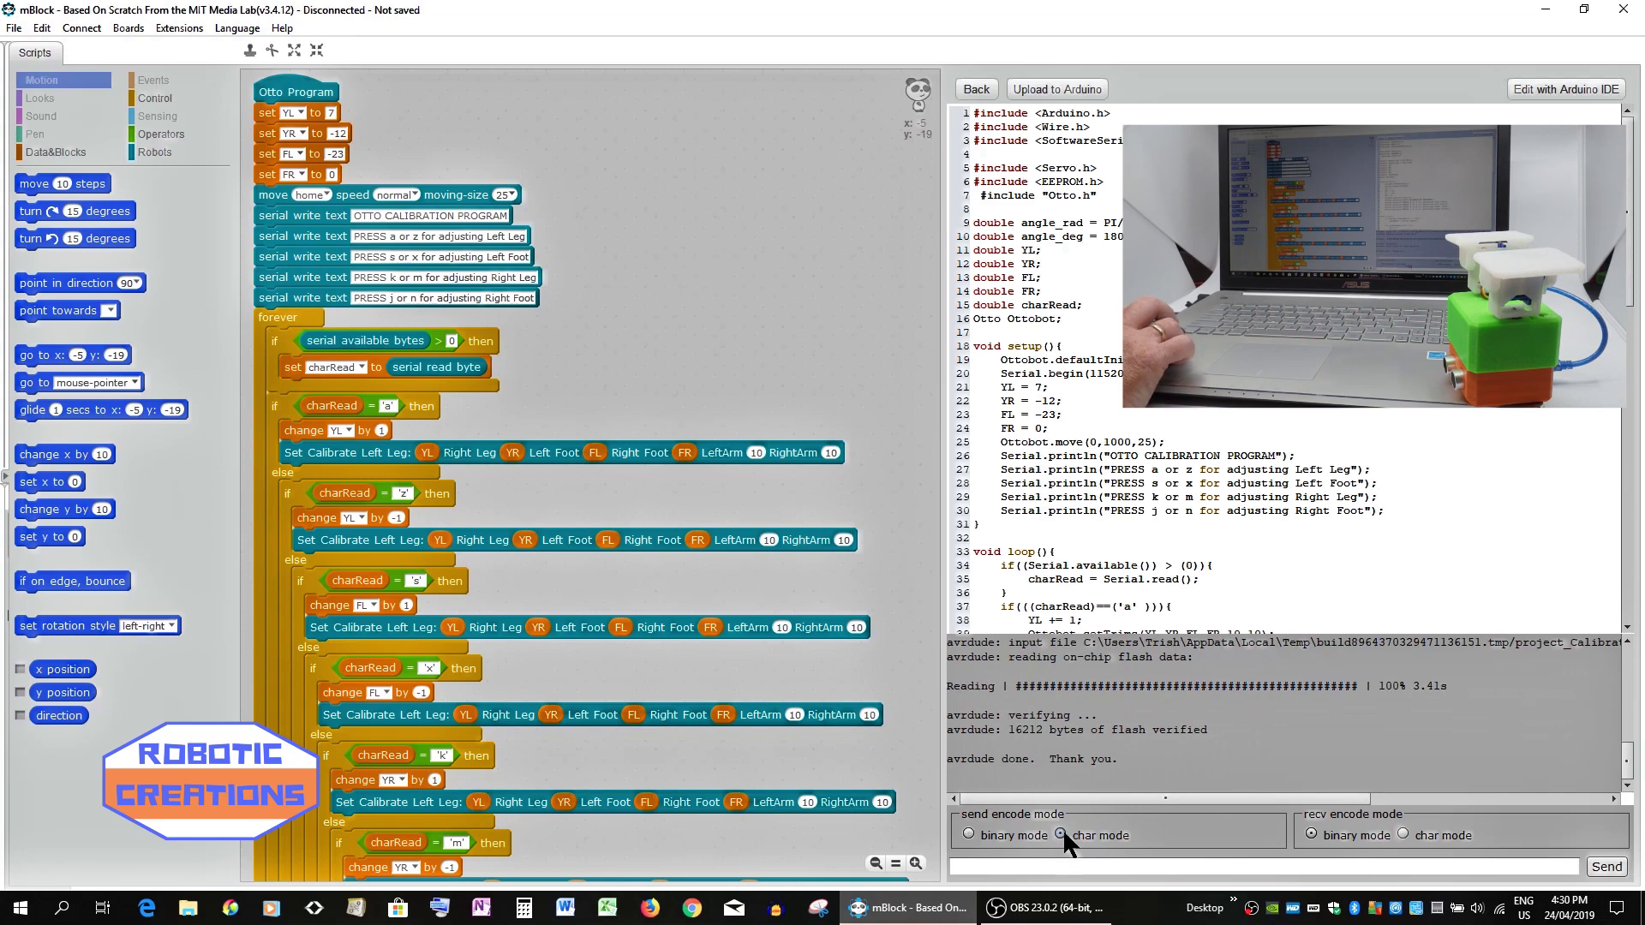
Set serial receive to char mode and reconnect on COM11 for calibration prompts.
{"action": "left_click", "coordinate": [1403, 832]}
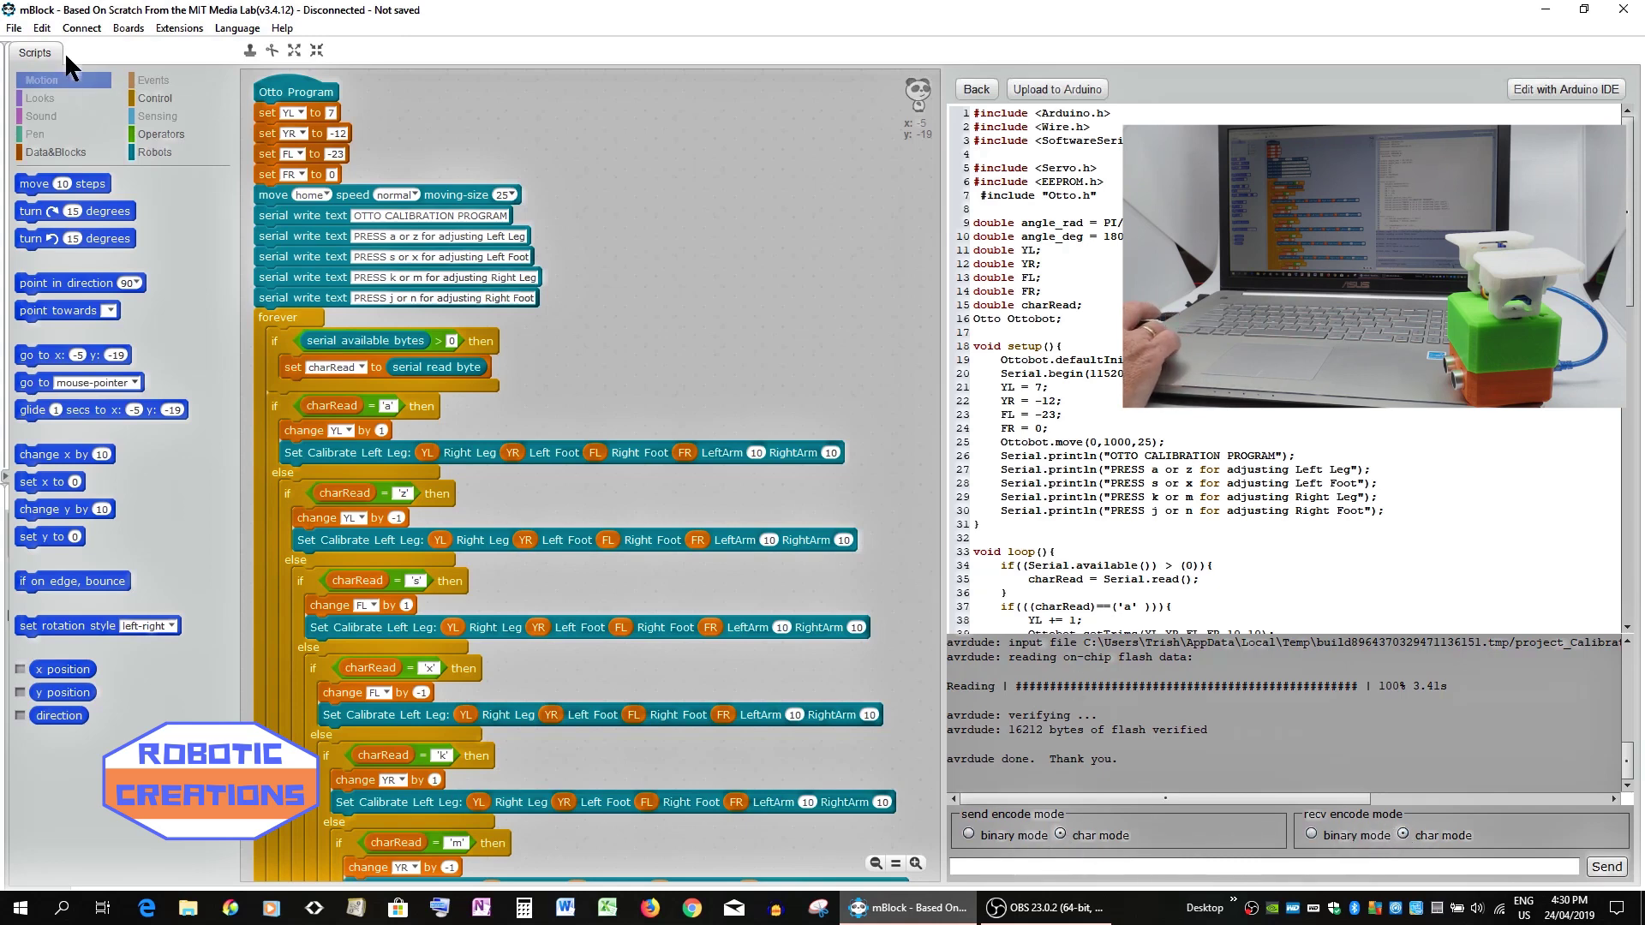
{"action": "left_click", "coordinate": [78, 31]}
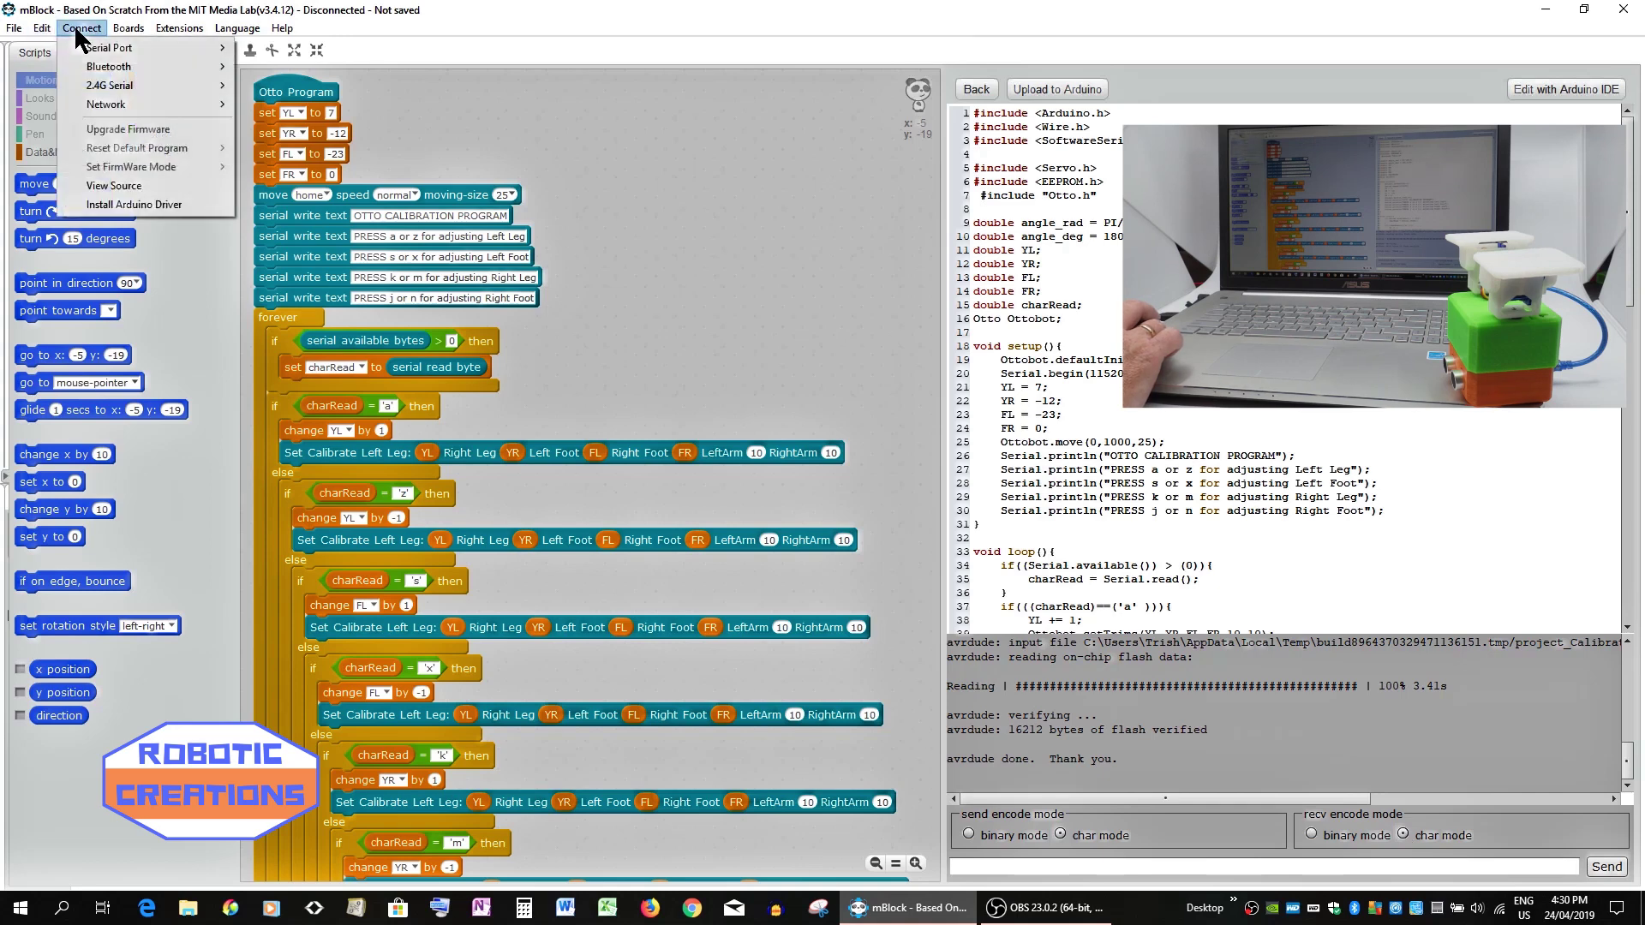
{"action": "mouse_move", "coordinate": [109, 48]}
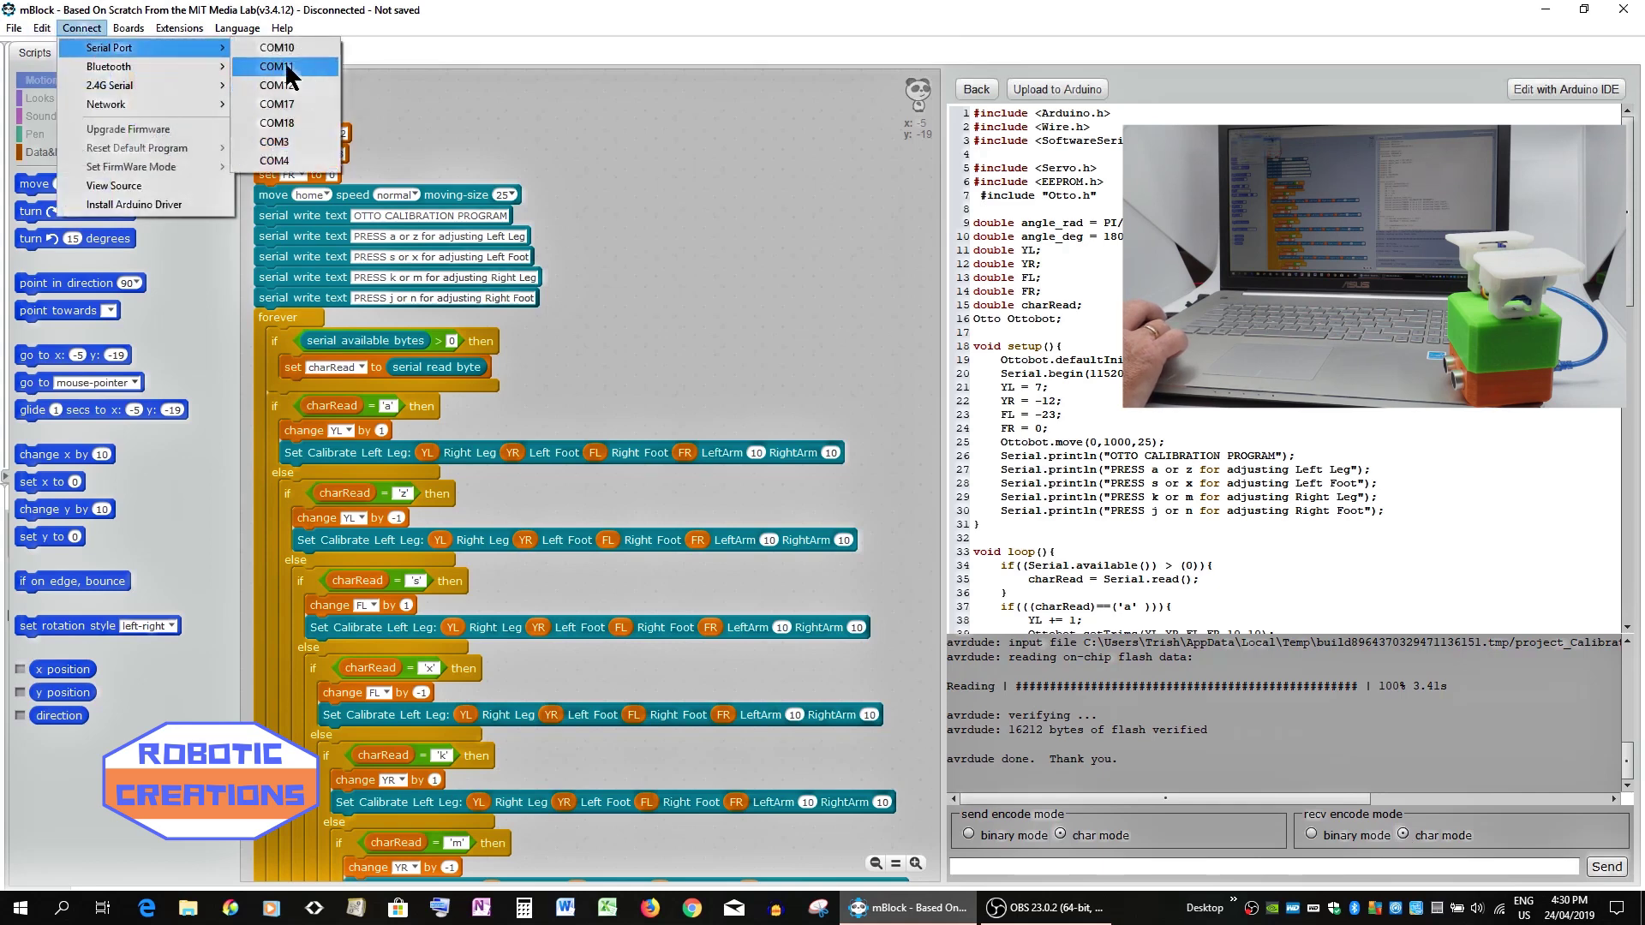
{"action": "left_click", "coordinate": [287, 63]}
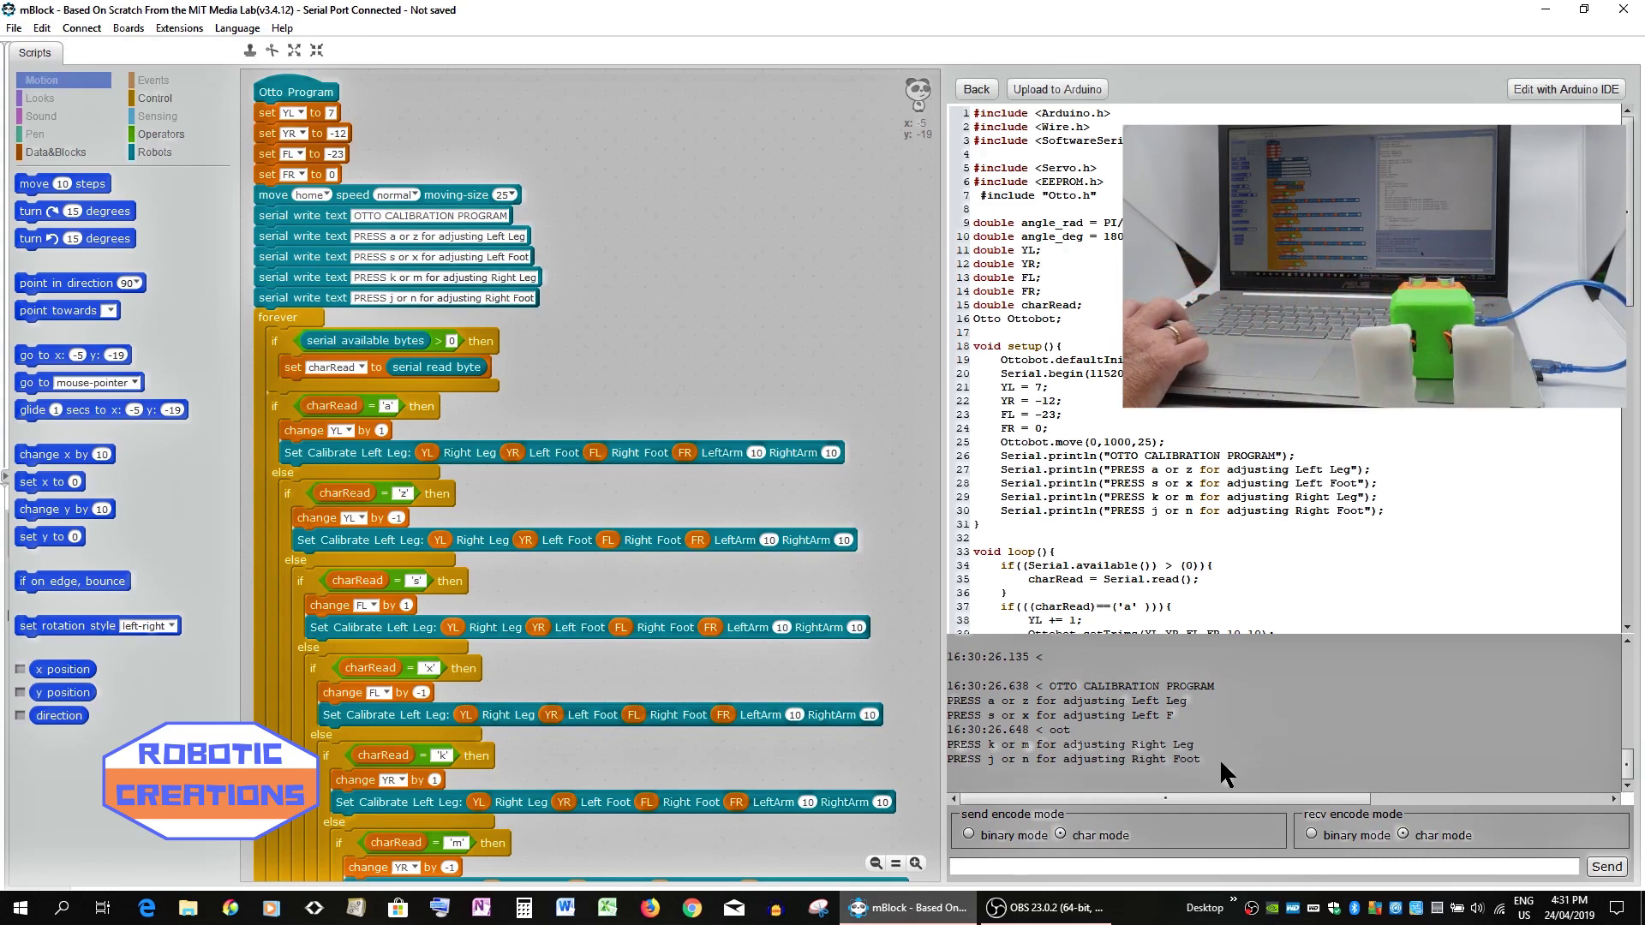
Send k three times over serial to nudge the right leg trim.
{"action": "left_click", "coordinate": [955, 869]}
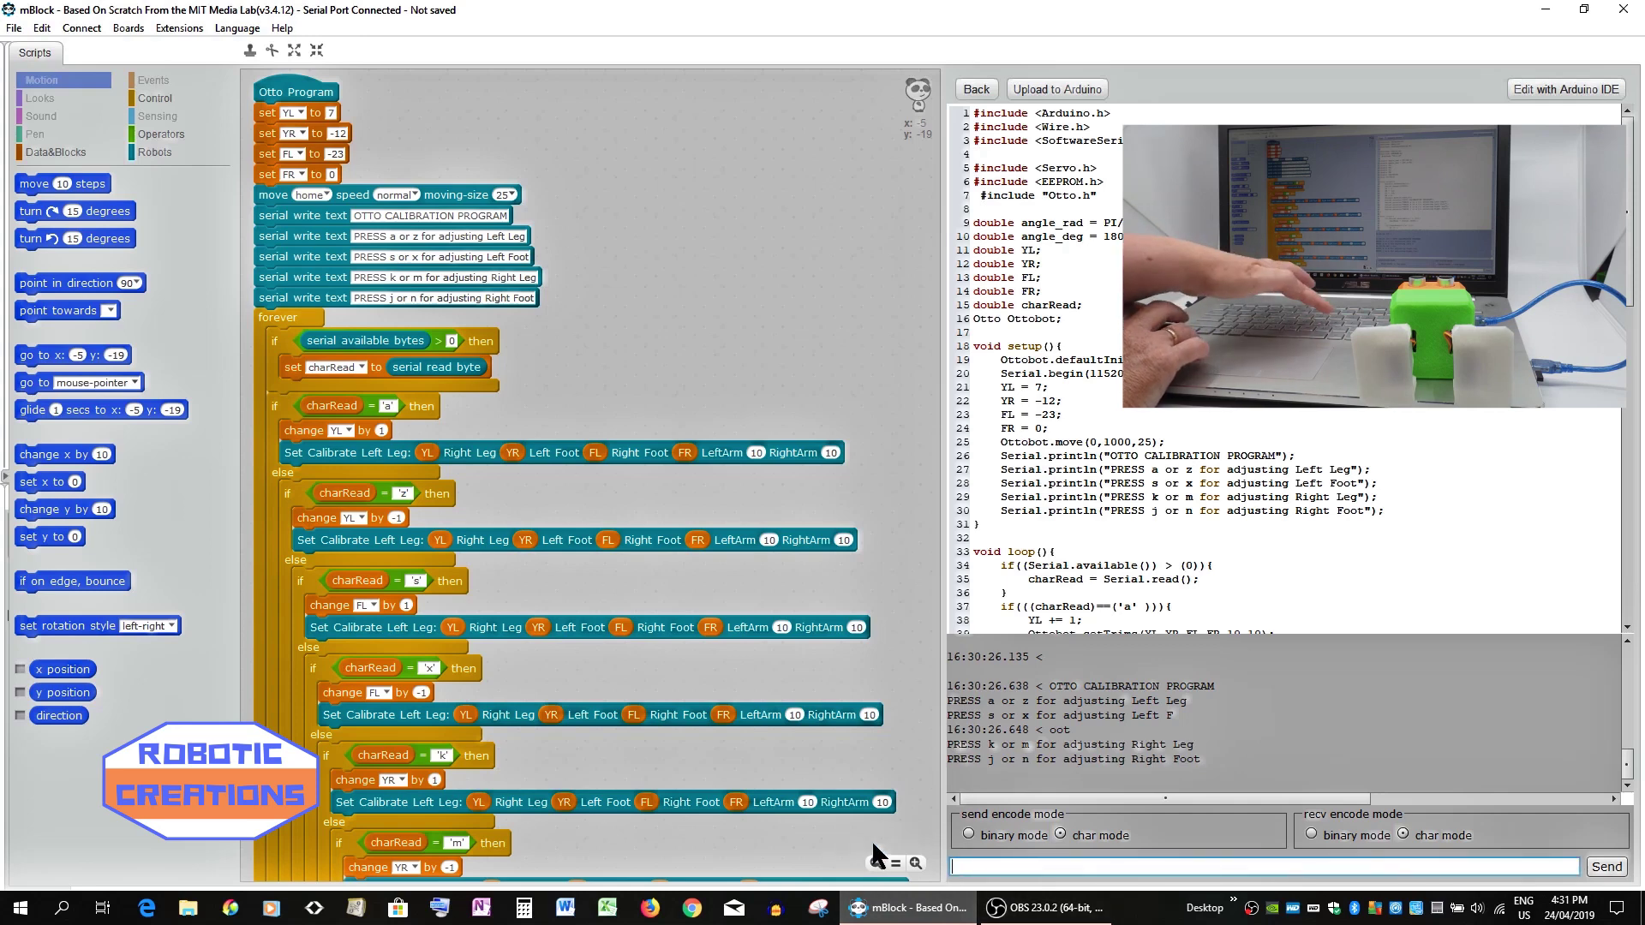
{"action": "type", "text": "k"}
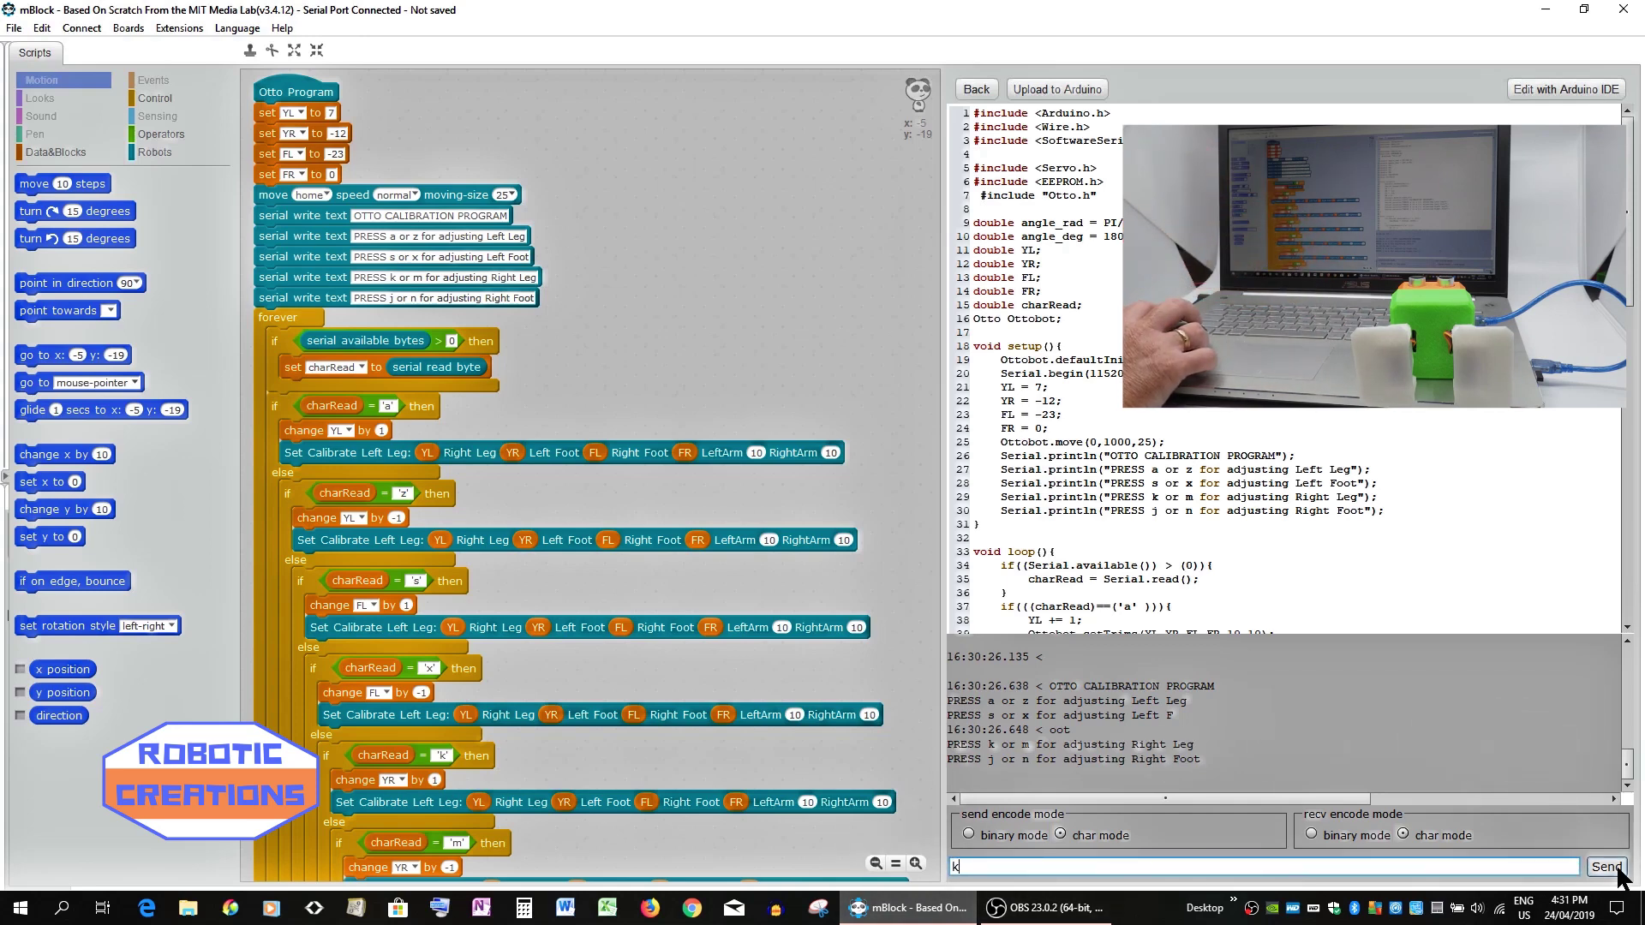
{"action": "left_click", "coordinate": [1618, 871]}
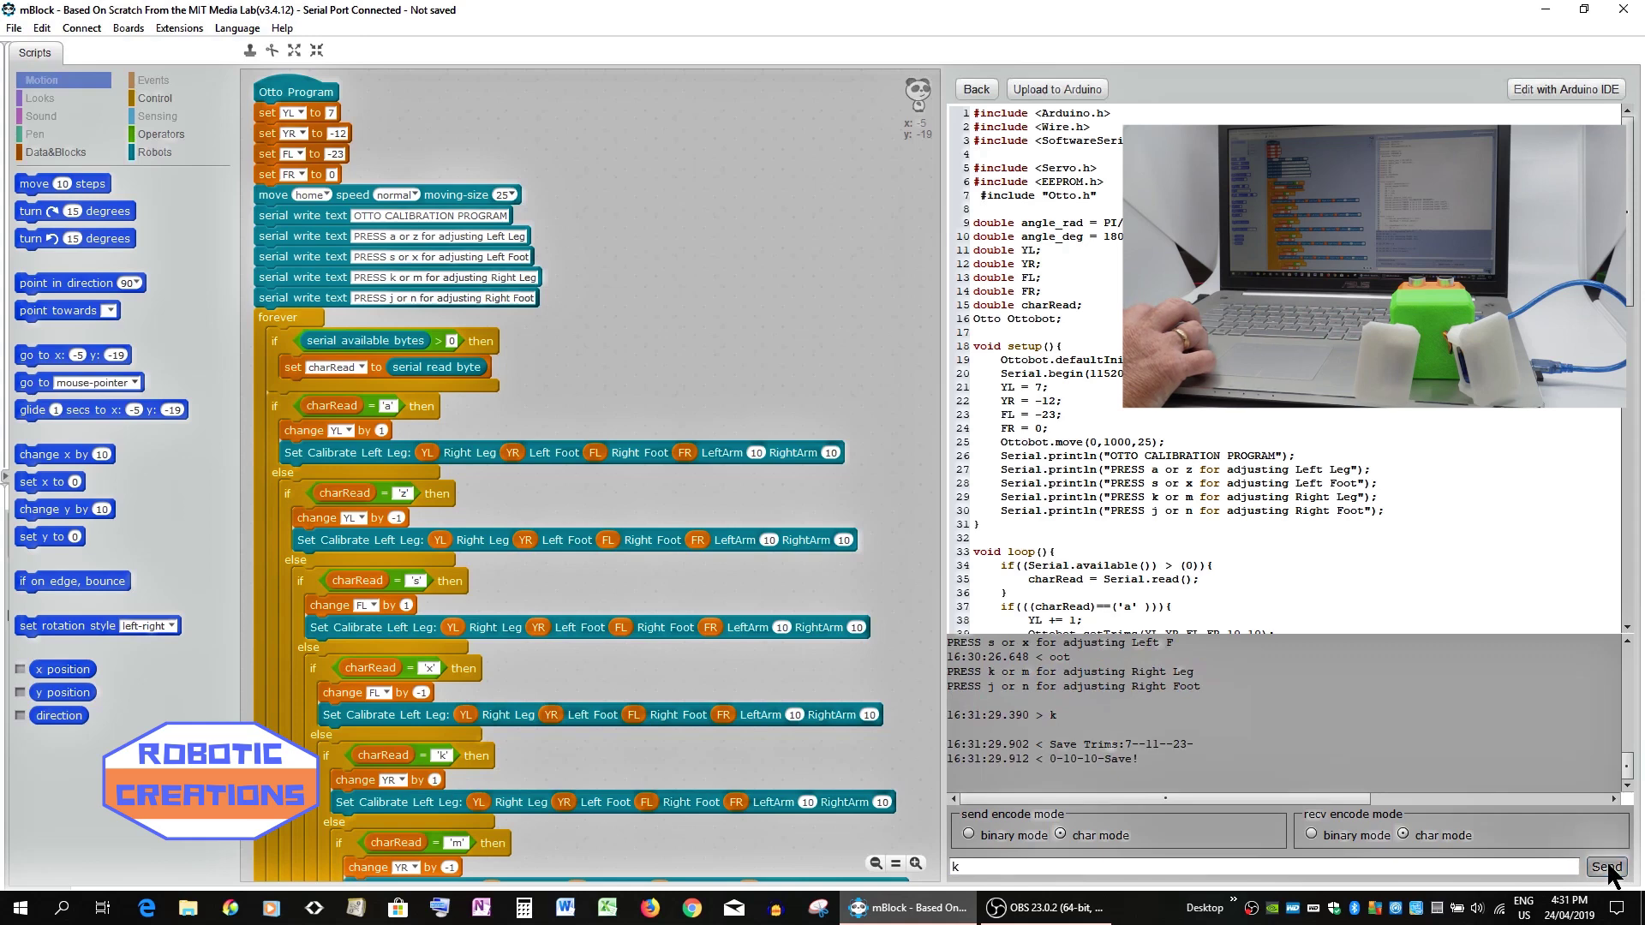
{"action": "left_click", "coordinate": [1607, 869]}
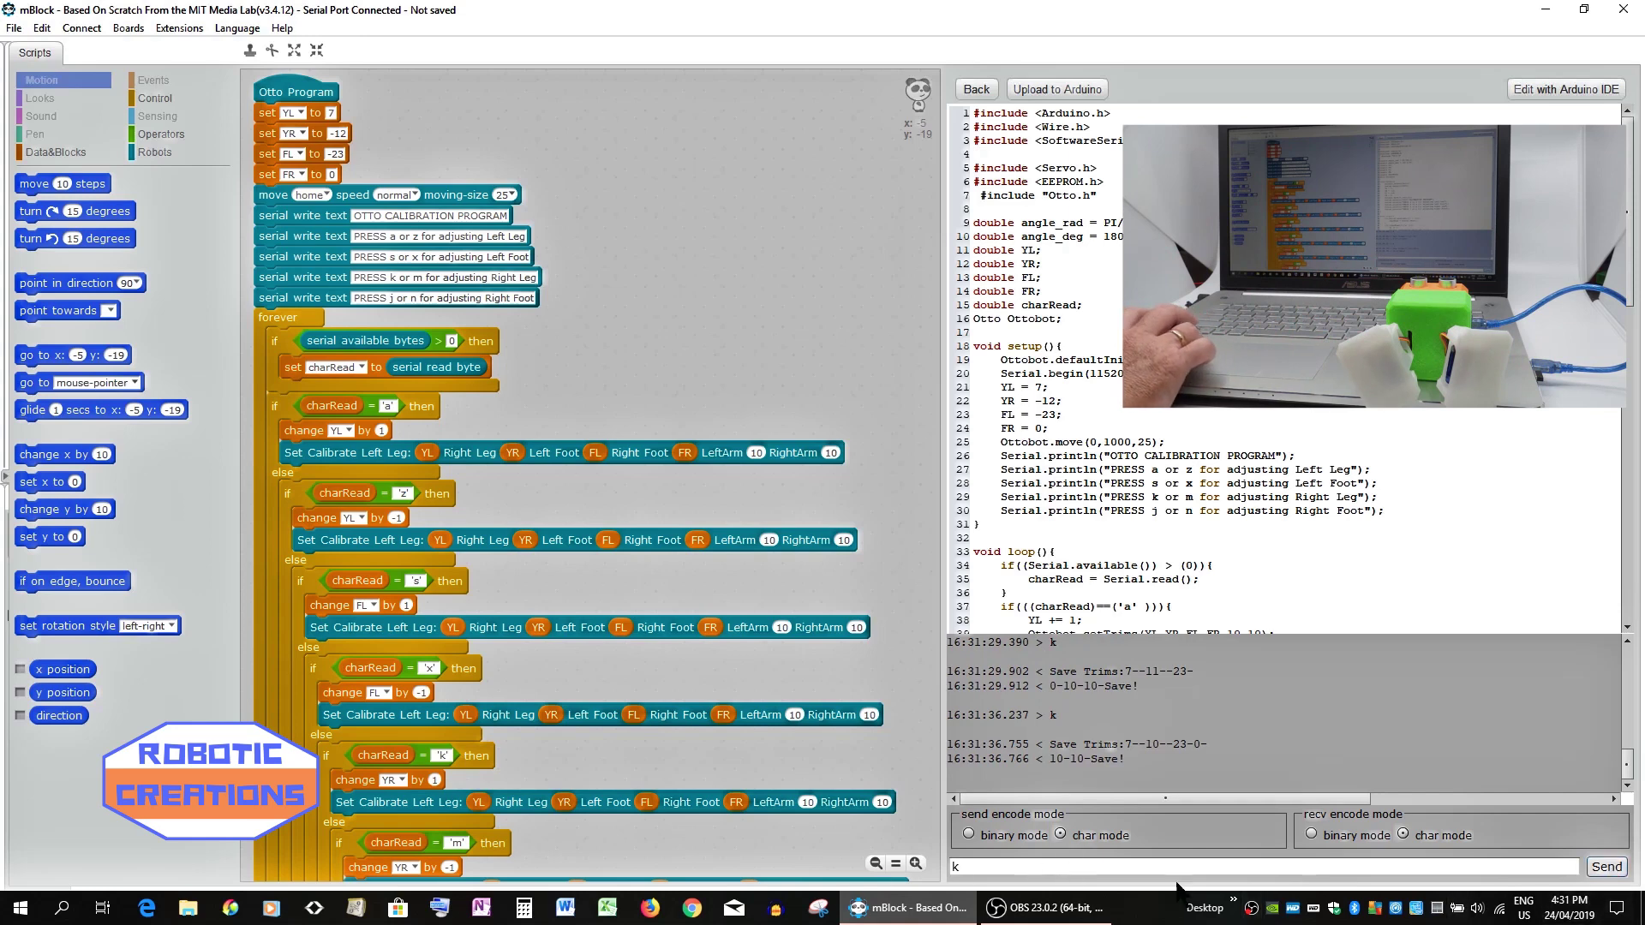
{"action": "left_click", "coordinate": [1609, 868]}
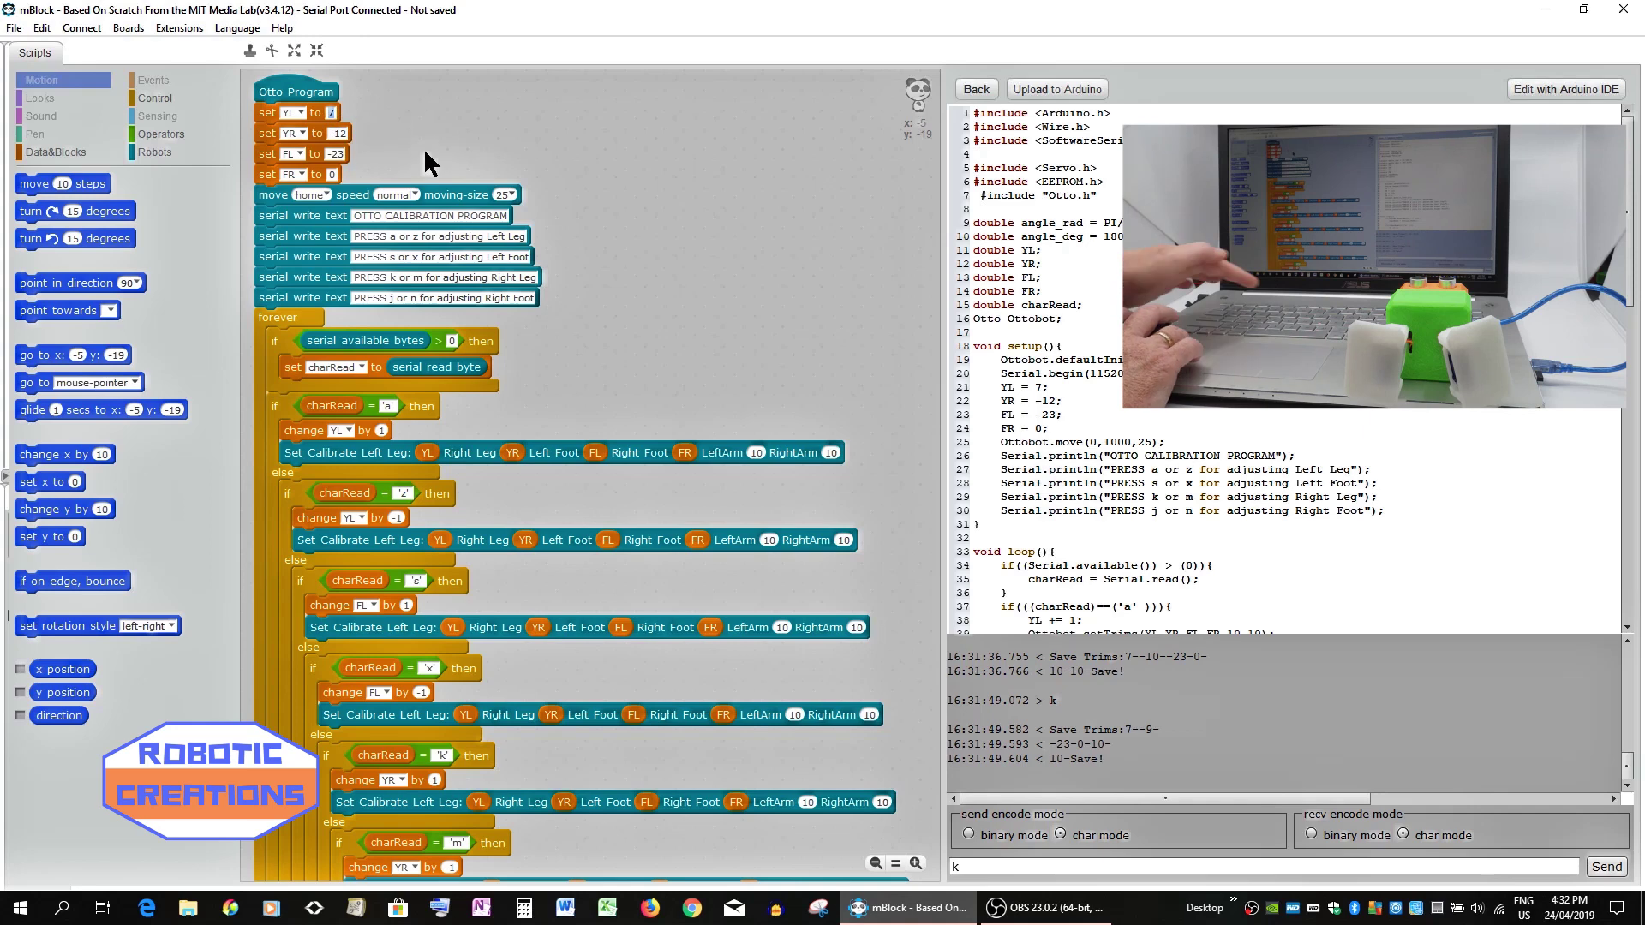
{"action": "type", "text": "0"}
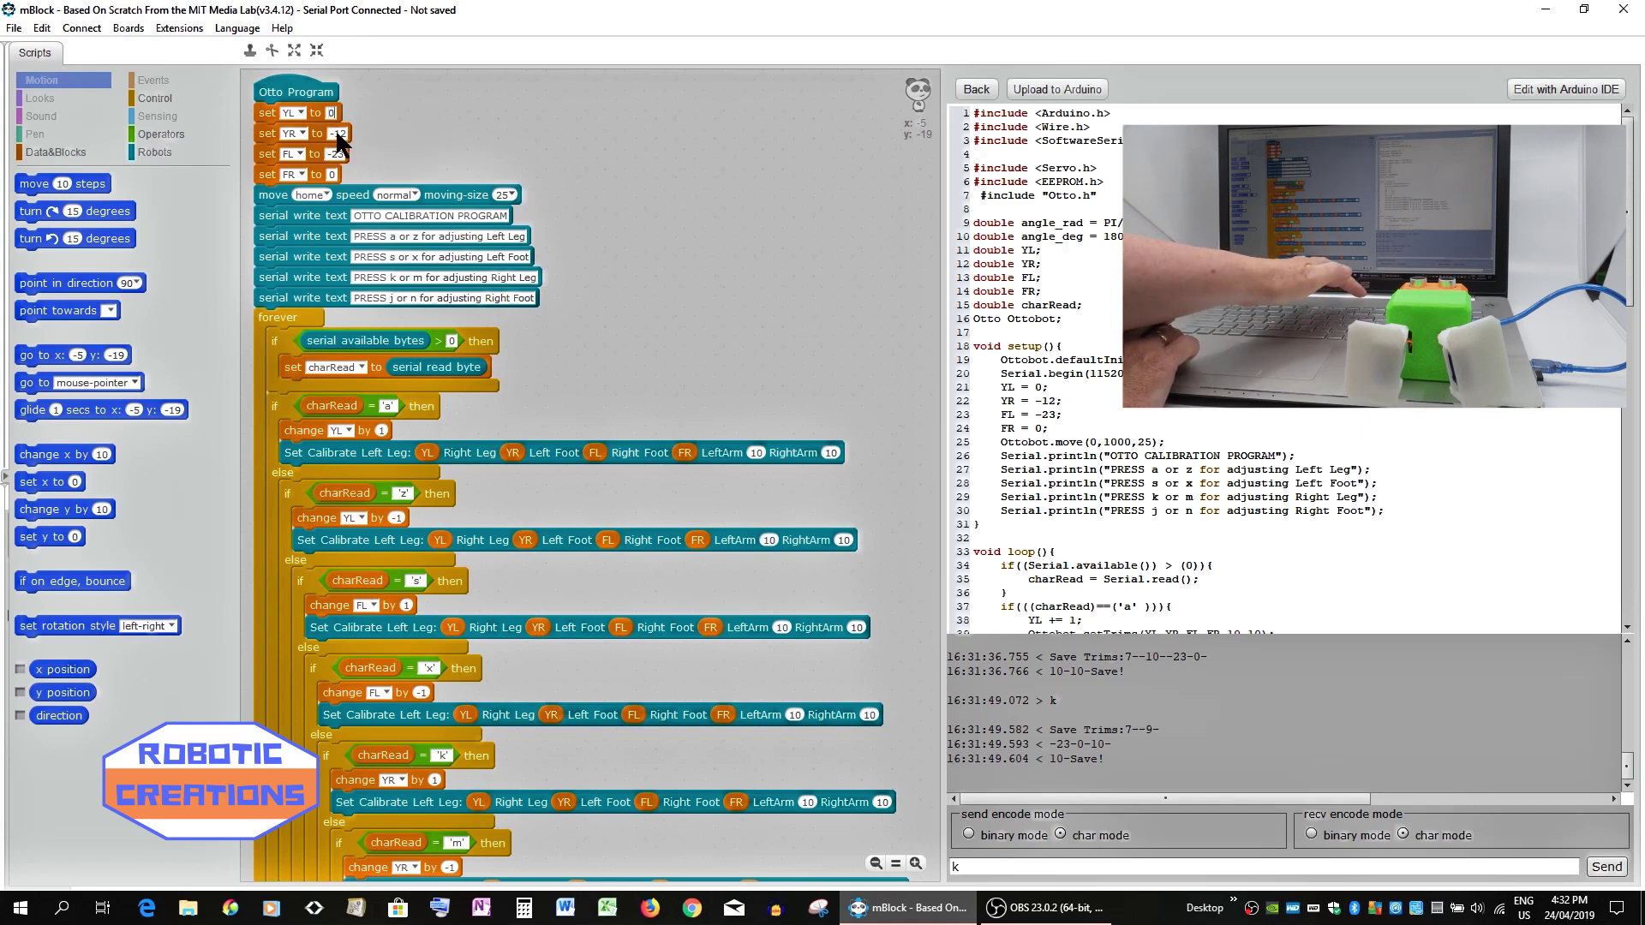
Set the YR and FL trim blocks to 0 and return serial send to binary mode.
{"action": "left_click", "coordinate": [336, 132]}
{"action": "type", "text": "0"}
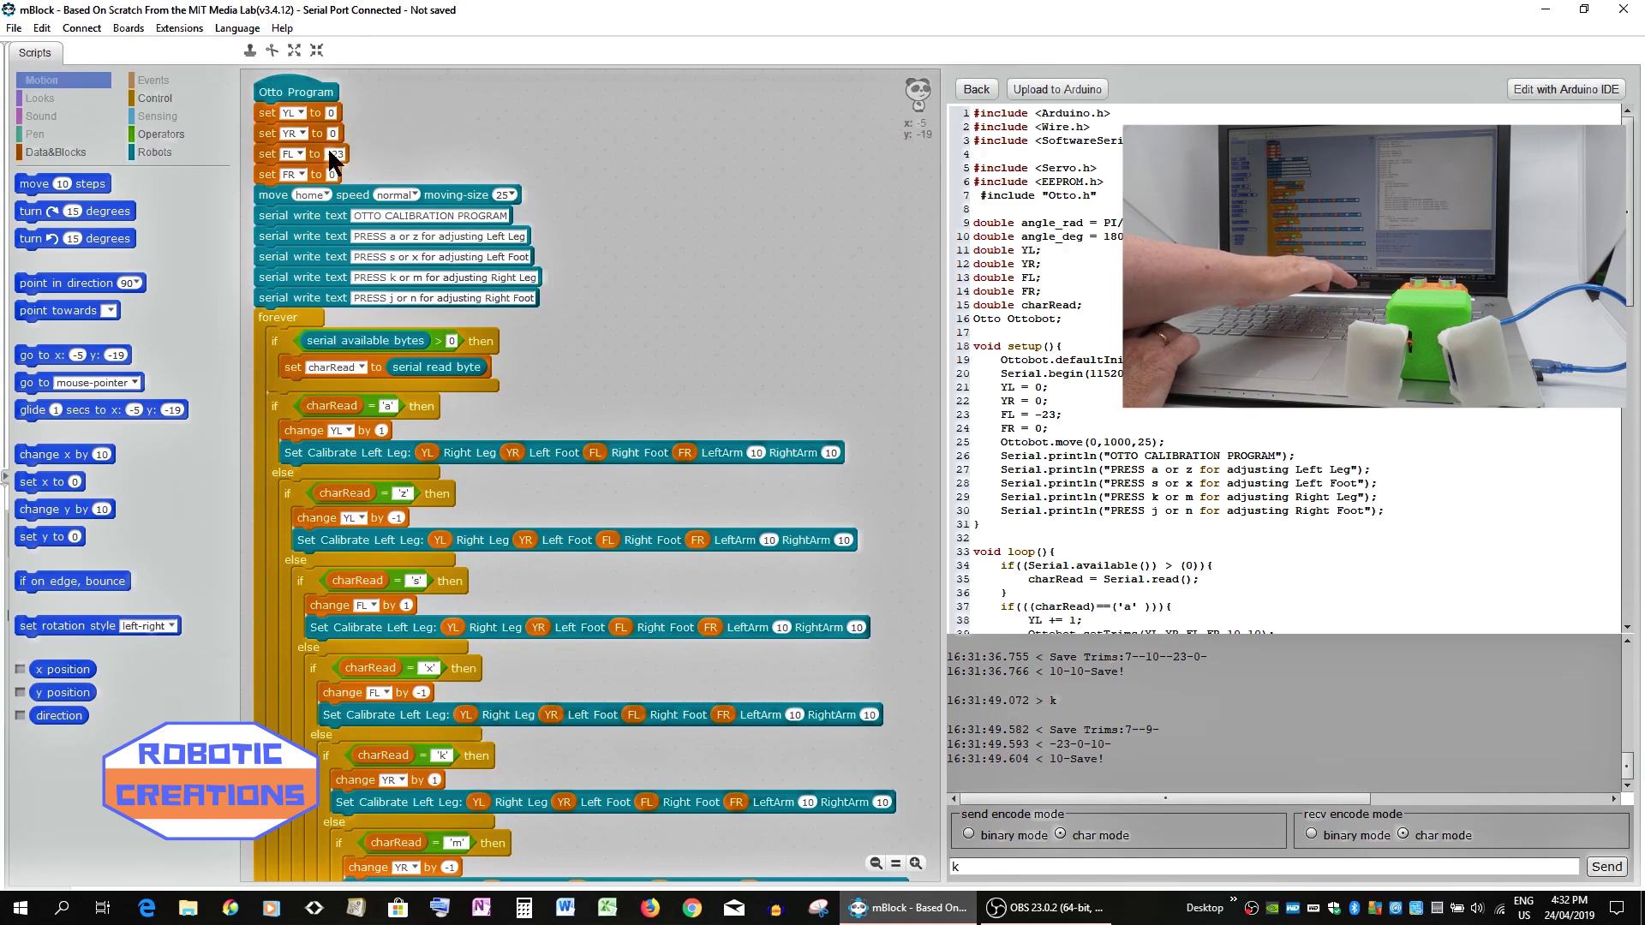
{"action": "left_click", "coordinate": [335, 154]}
{"action": "type", "text": "0"}
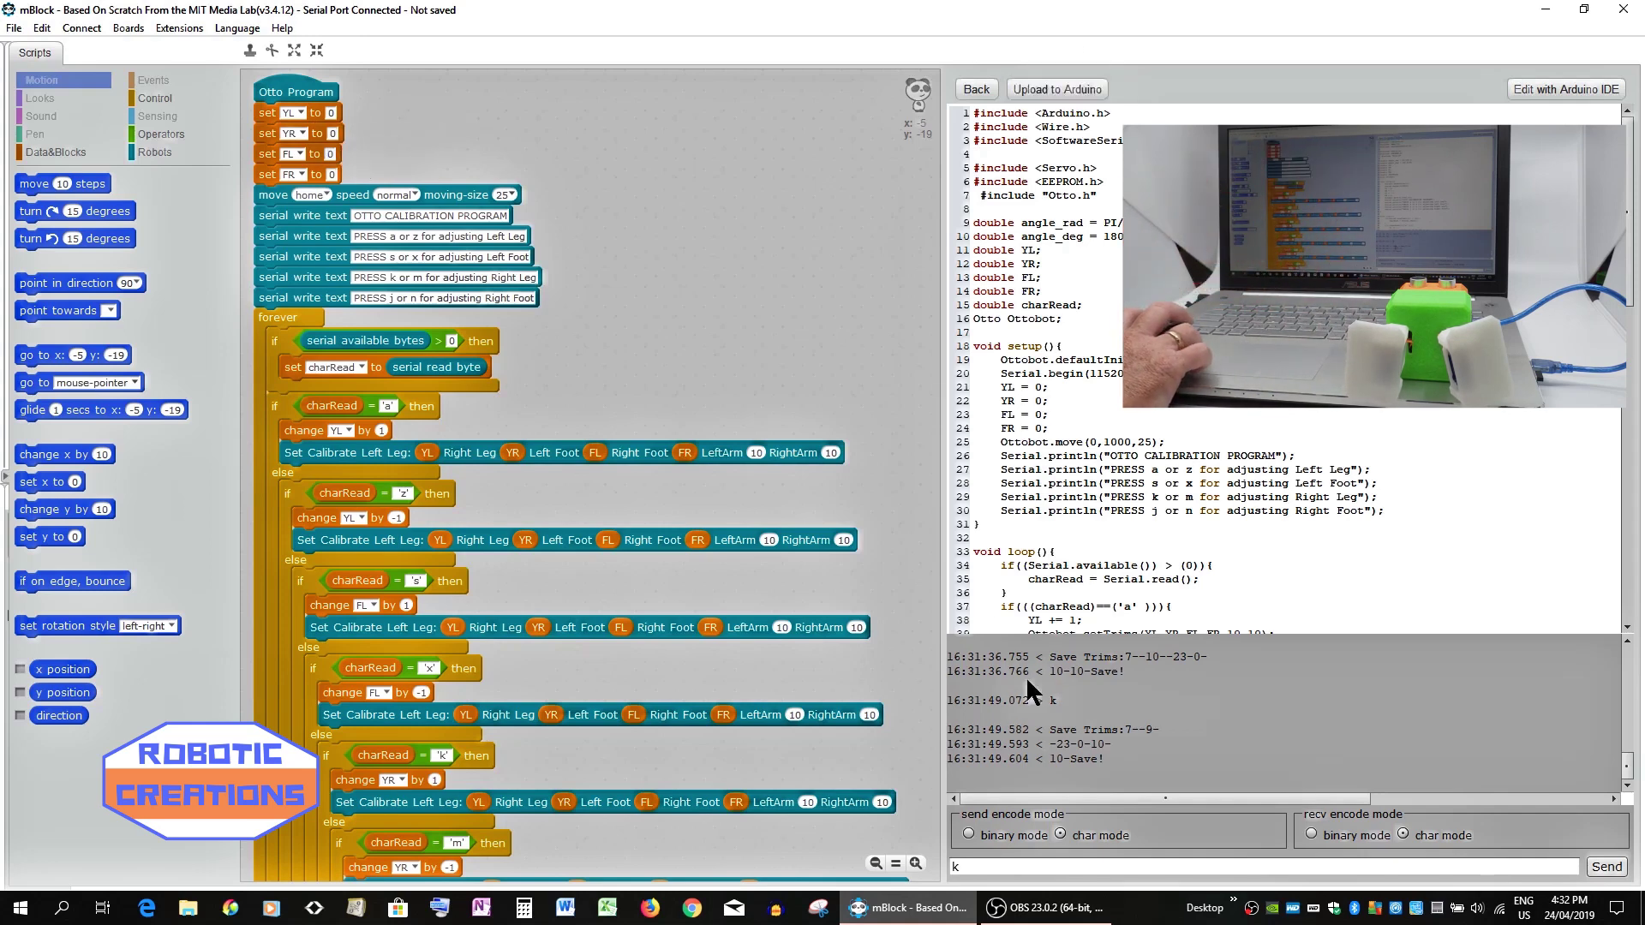
{"action": "left_click", "coordinate": [970, 833]}
Set serial receive to binary and re-upload the zero-trim calibration program.
{"action": "left_click", "coordinate": [1310, 834]}
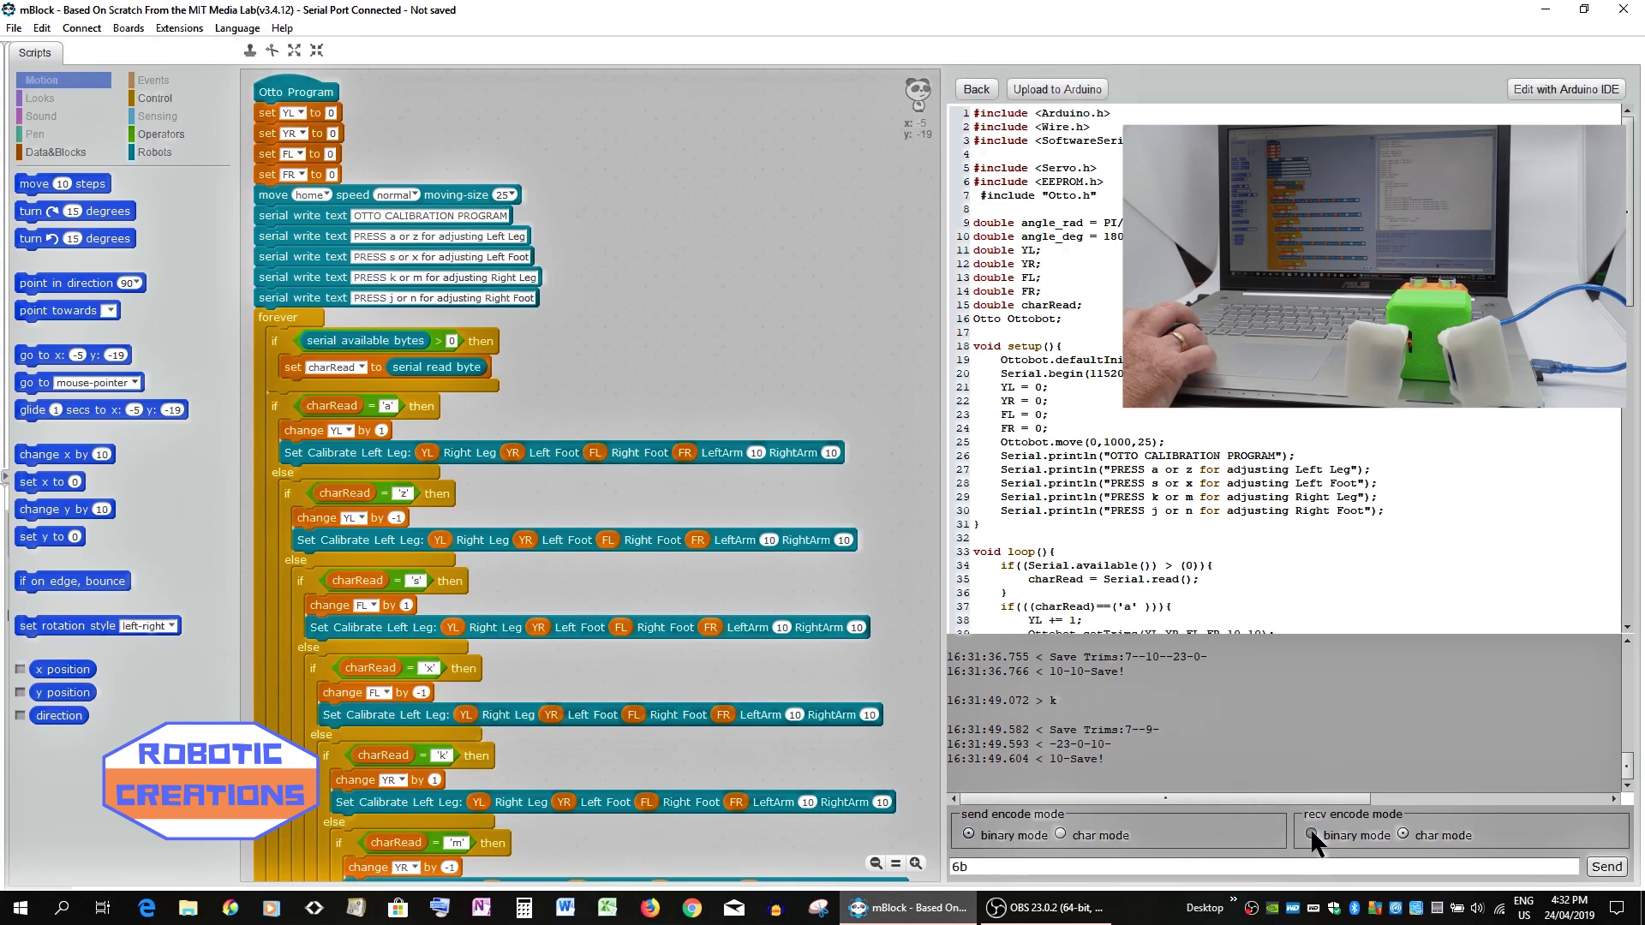
{"action": "left_click", "coordinate": [1032, 84]}
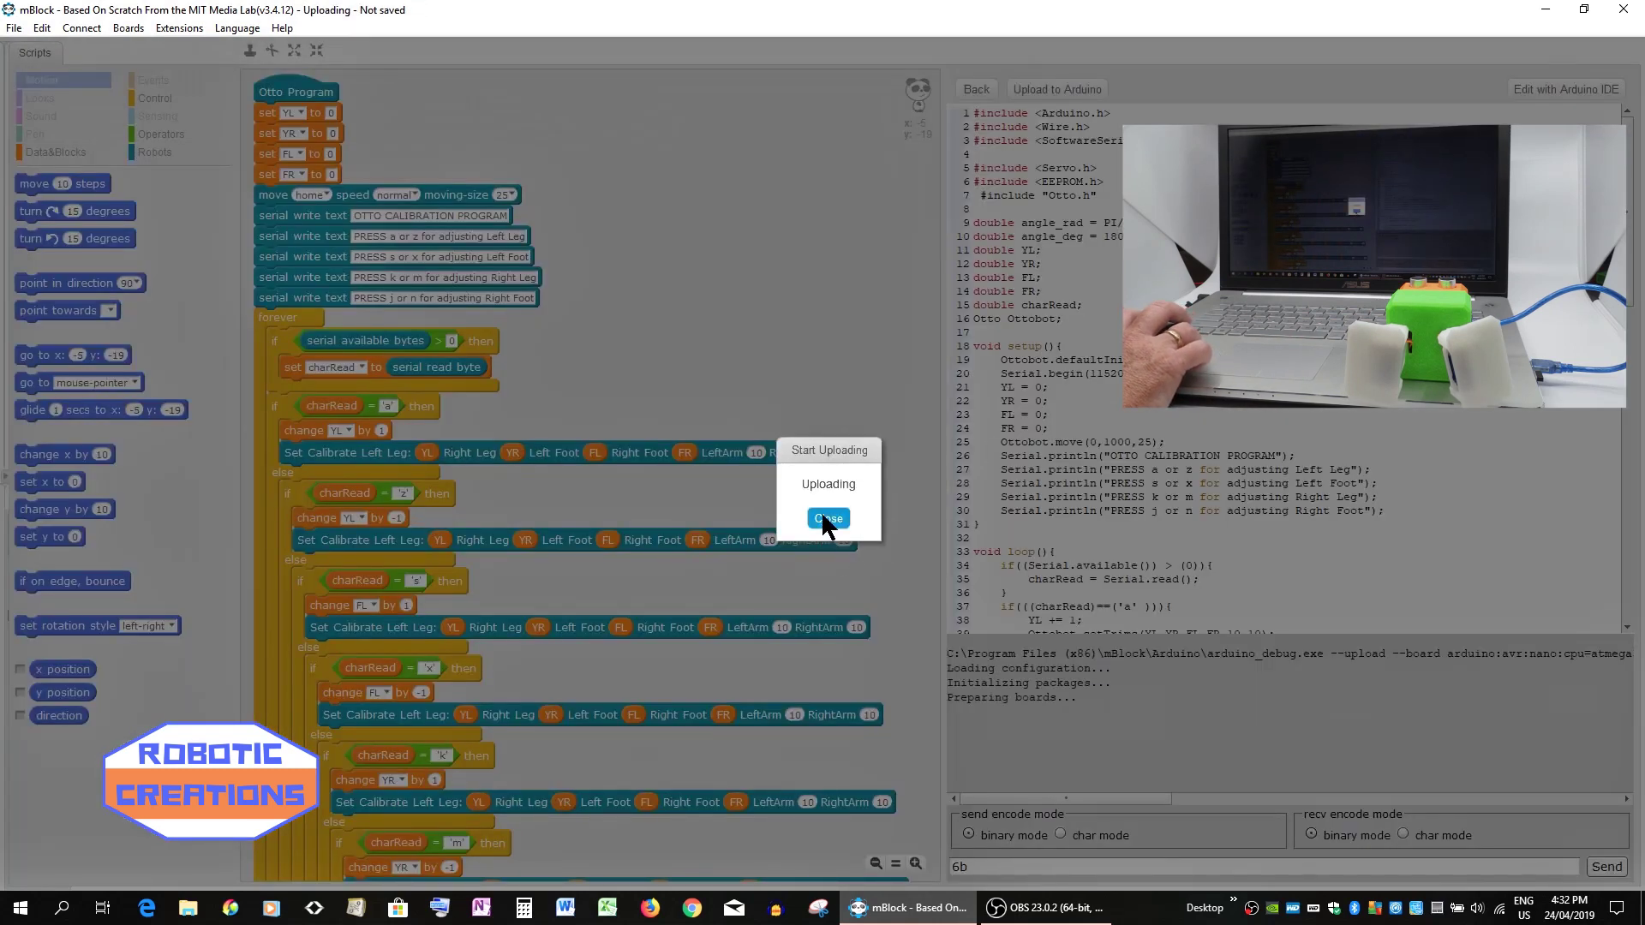
{"action": "left_click", "coordinate": [828, 520]}
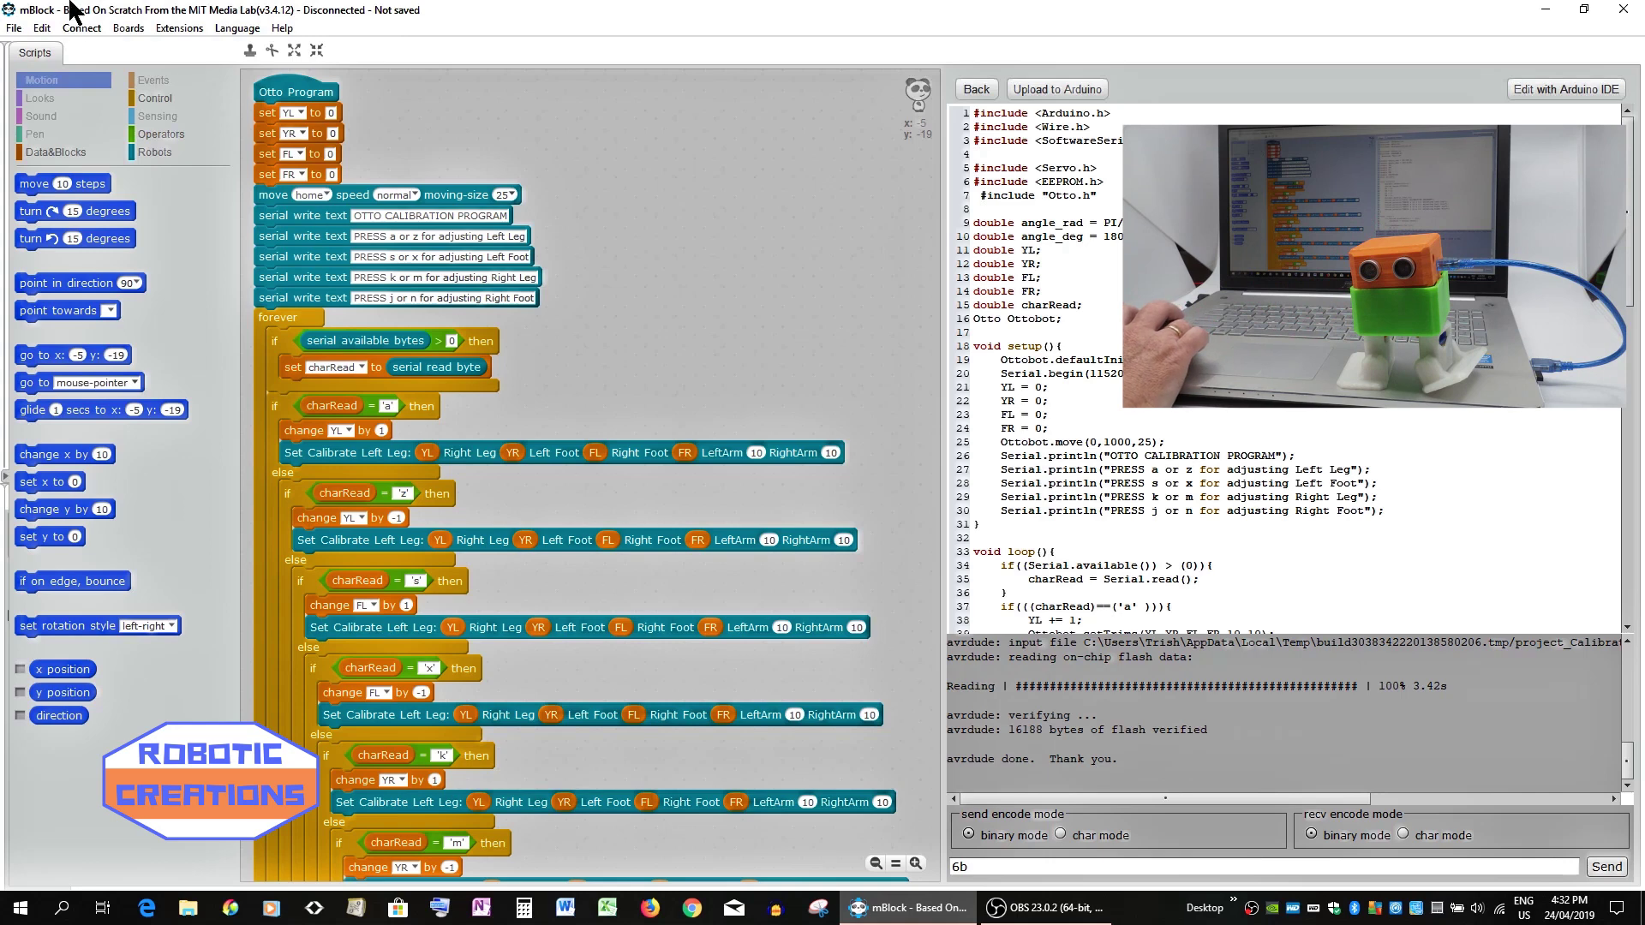
Set serial send and receive to char mode and reconnect on COM11.
{"action": "left_click", "coordinate": [1060, 835]}
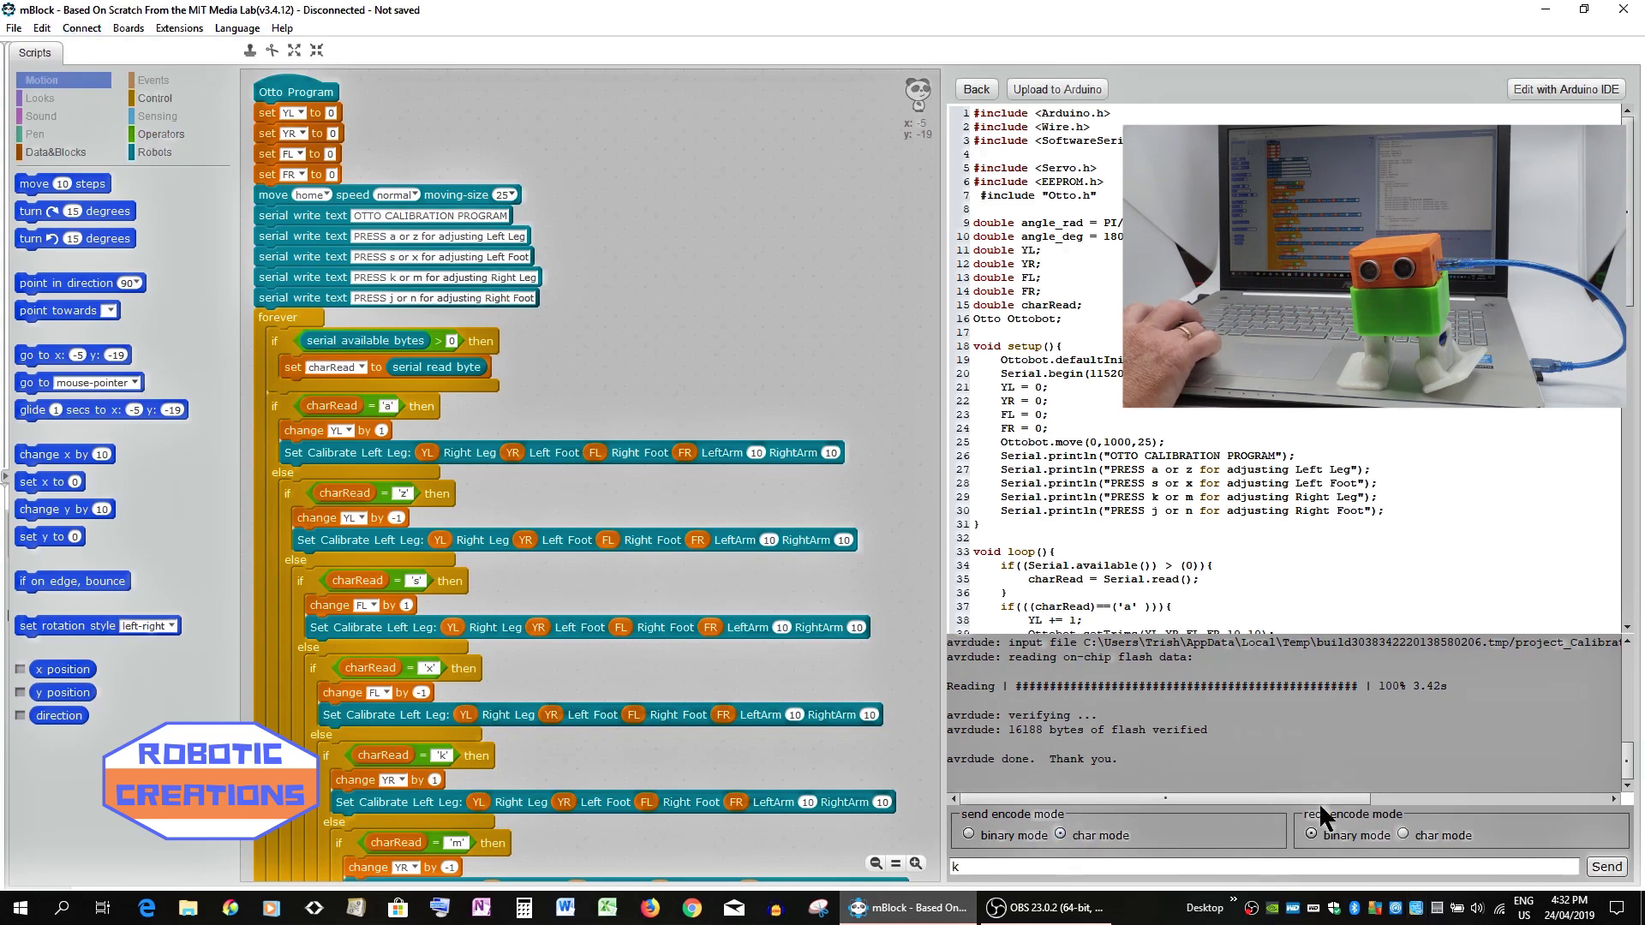
{"action": "left_click", "coordinate": [1402, 834]}
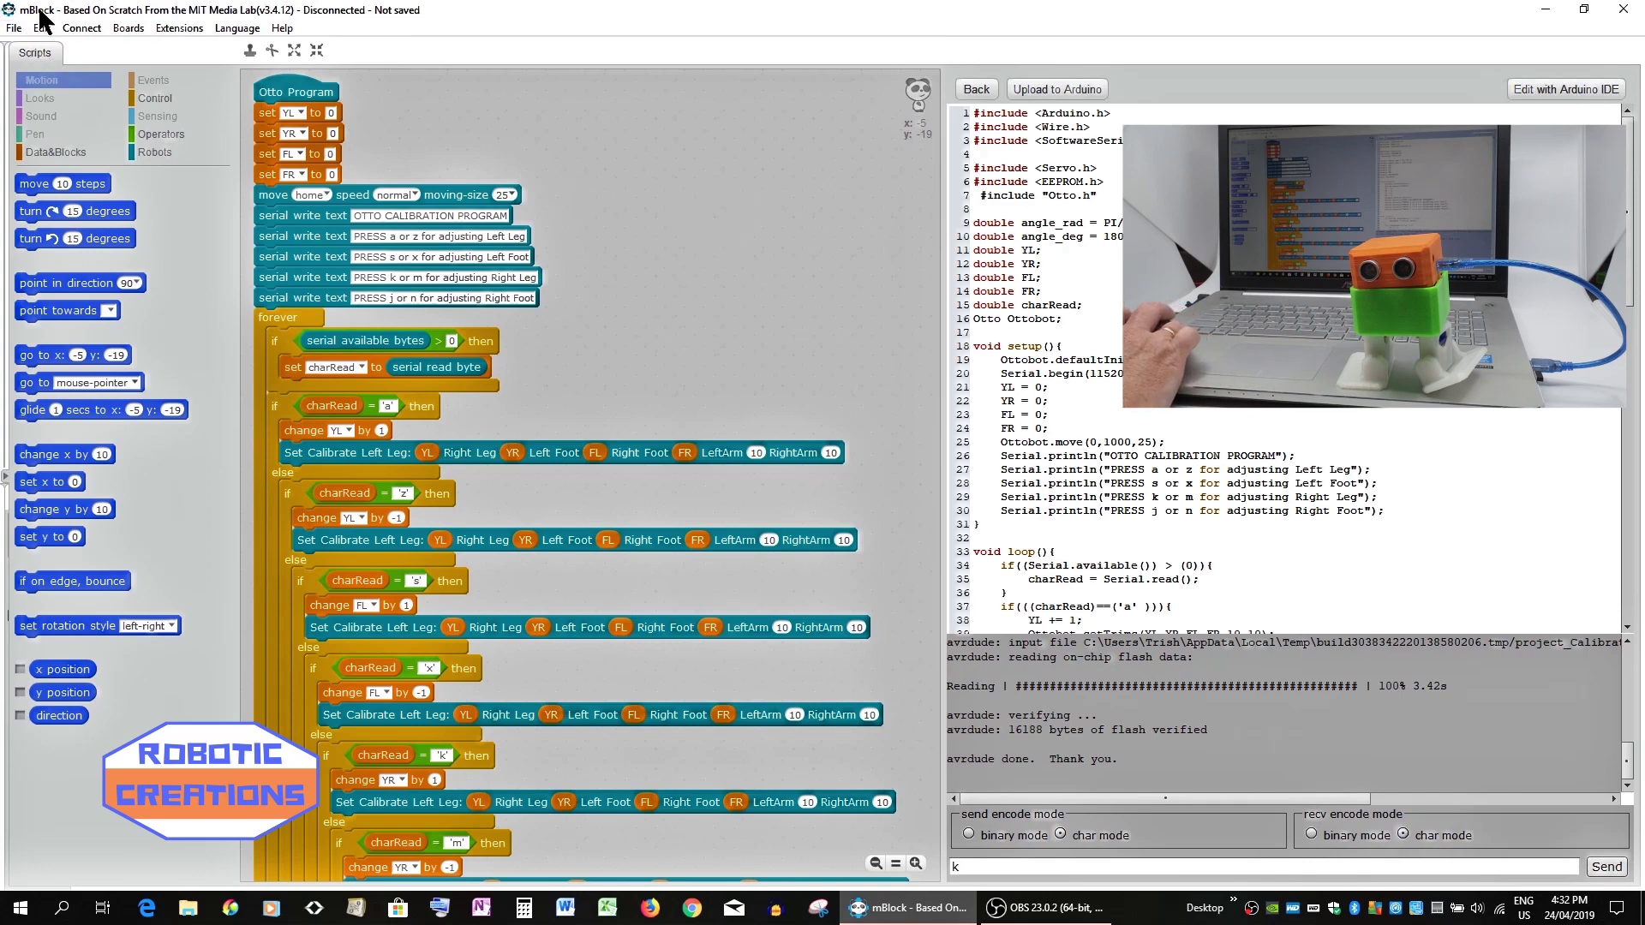
{"action": "left_click", "coordinate": [80, 28]}
{"action": "mouse_move", "coordinate": [110, 47]}
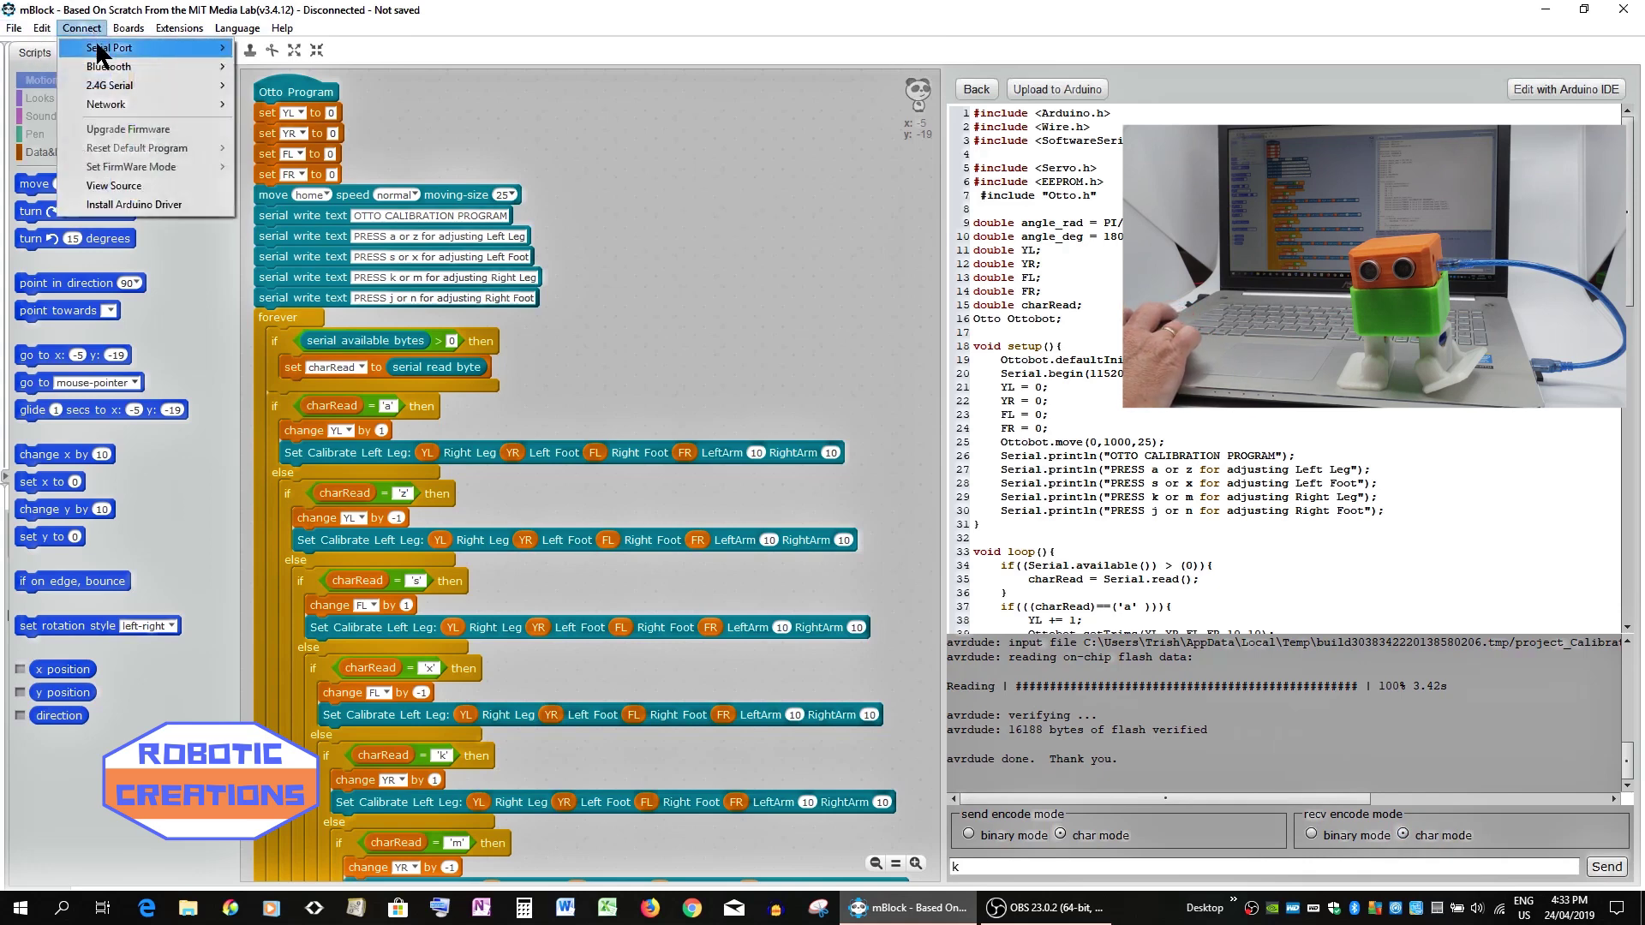
{"action": "left_click", "coordinate": [288, 62]}
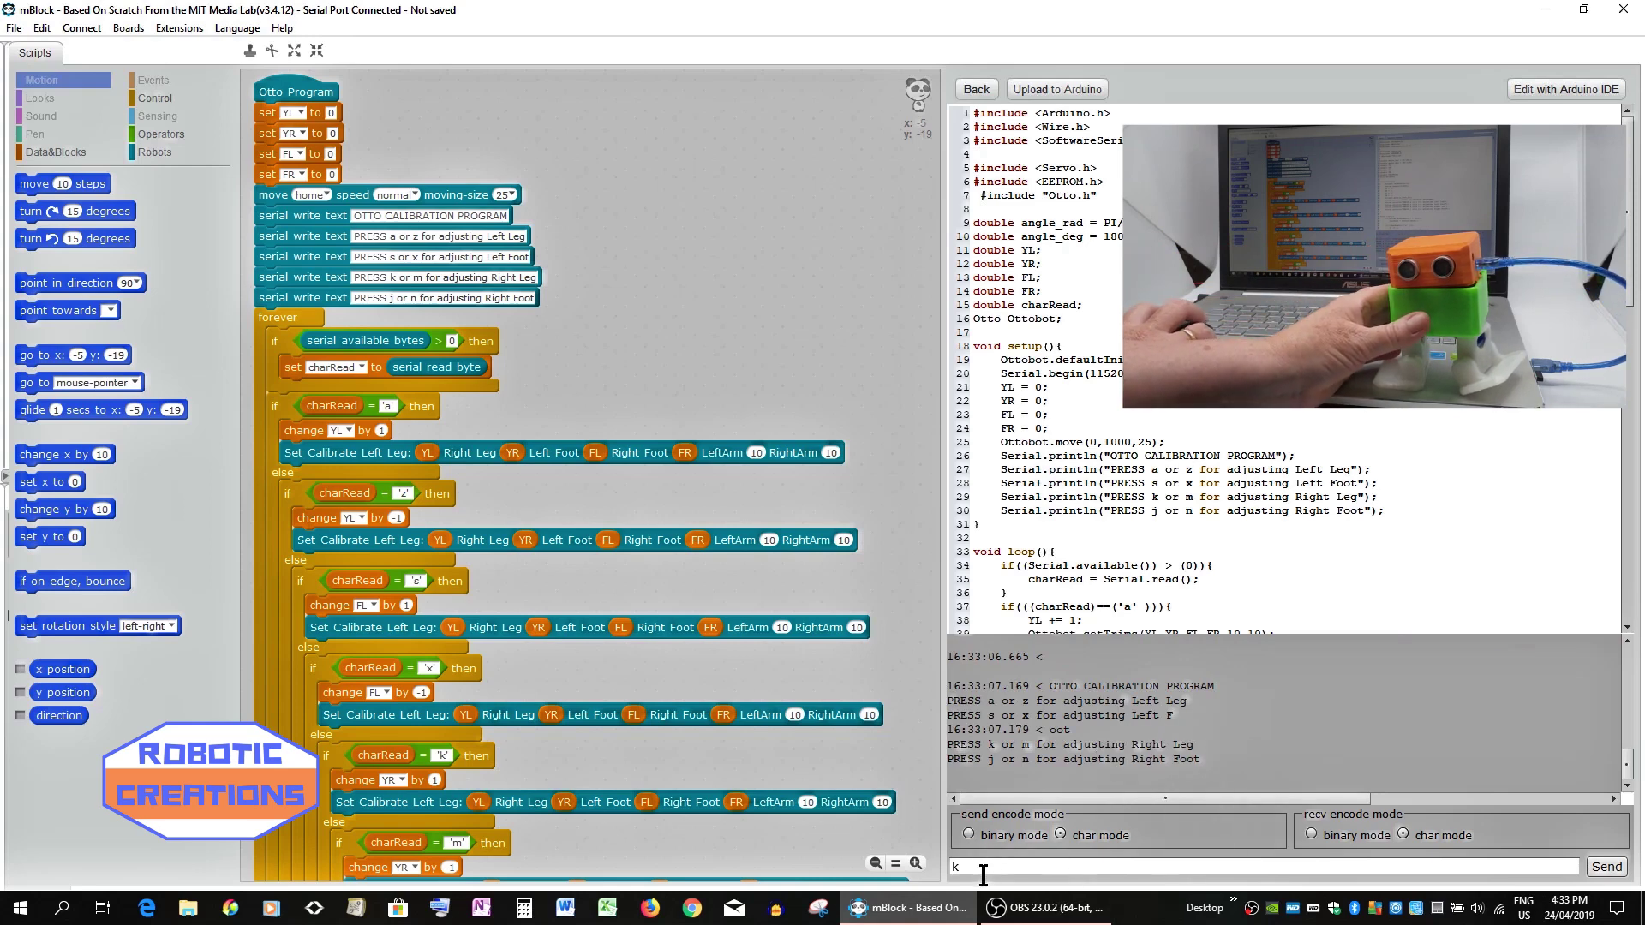
Send k to nudge the right leg trim, then a to adjust the left leg trim.
{"action": "left_click", "coordinate": [1606, 869]}
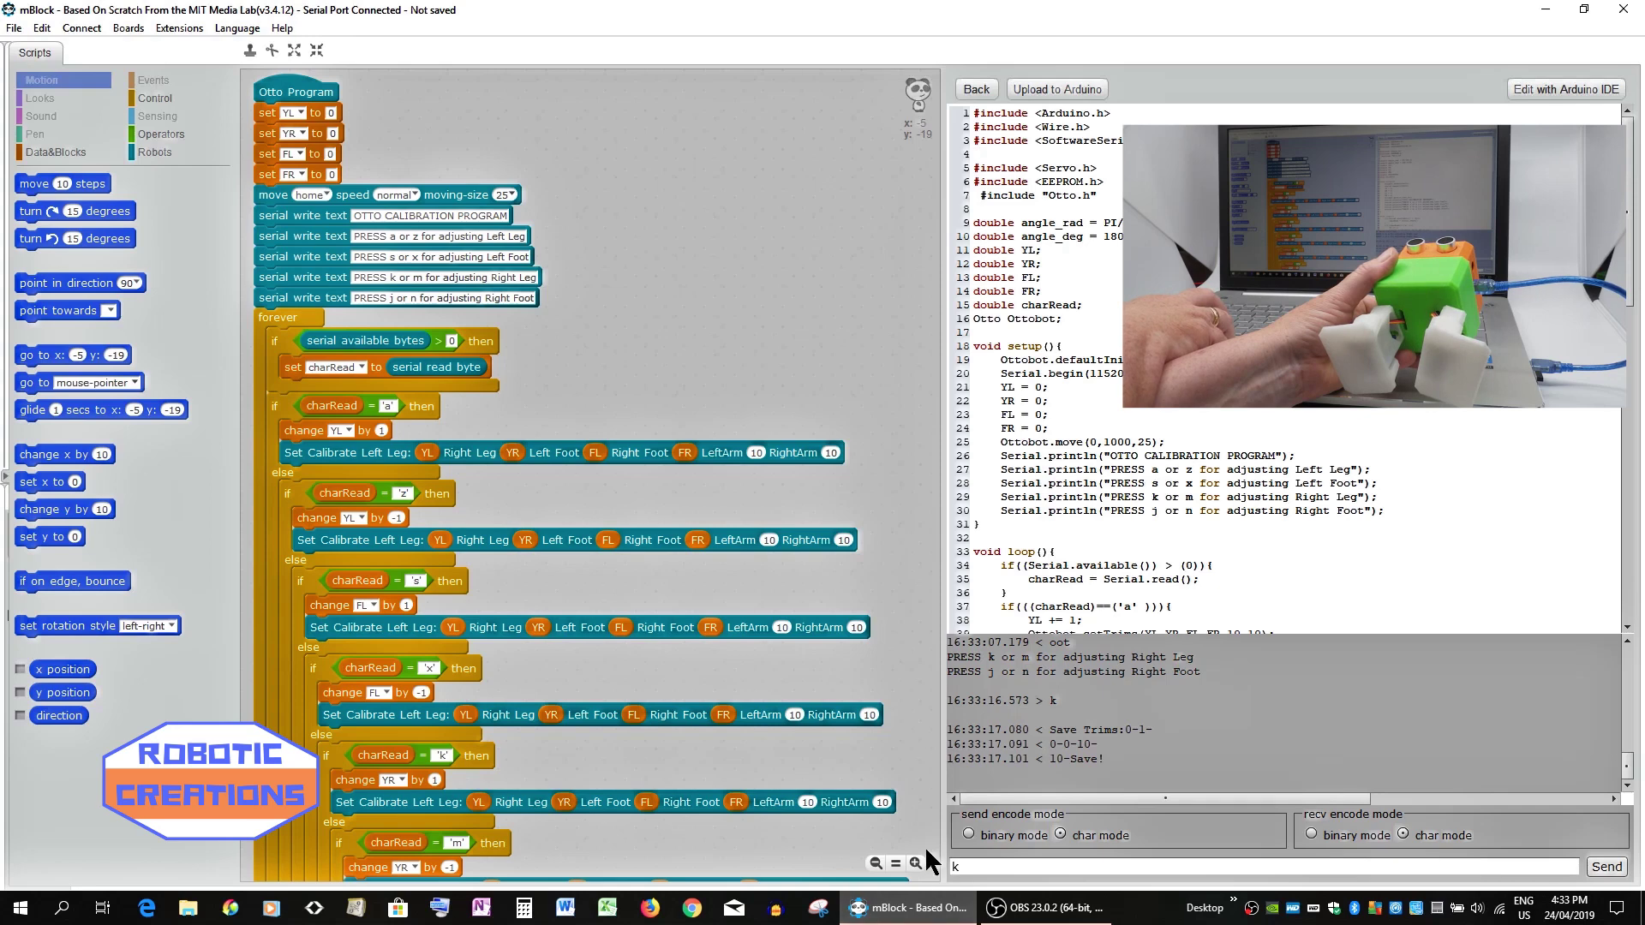
{"action": "left_click", "coordinate": [959, 865]}
{"action": "key", "text": "BackSpace"}
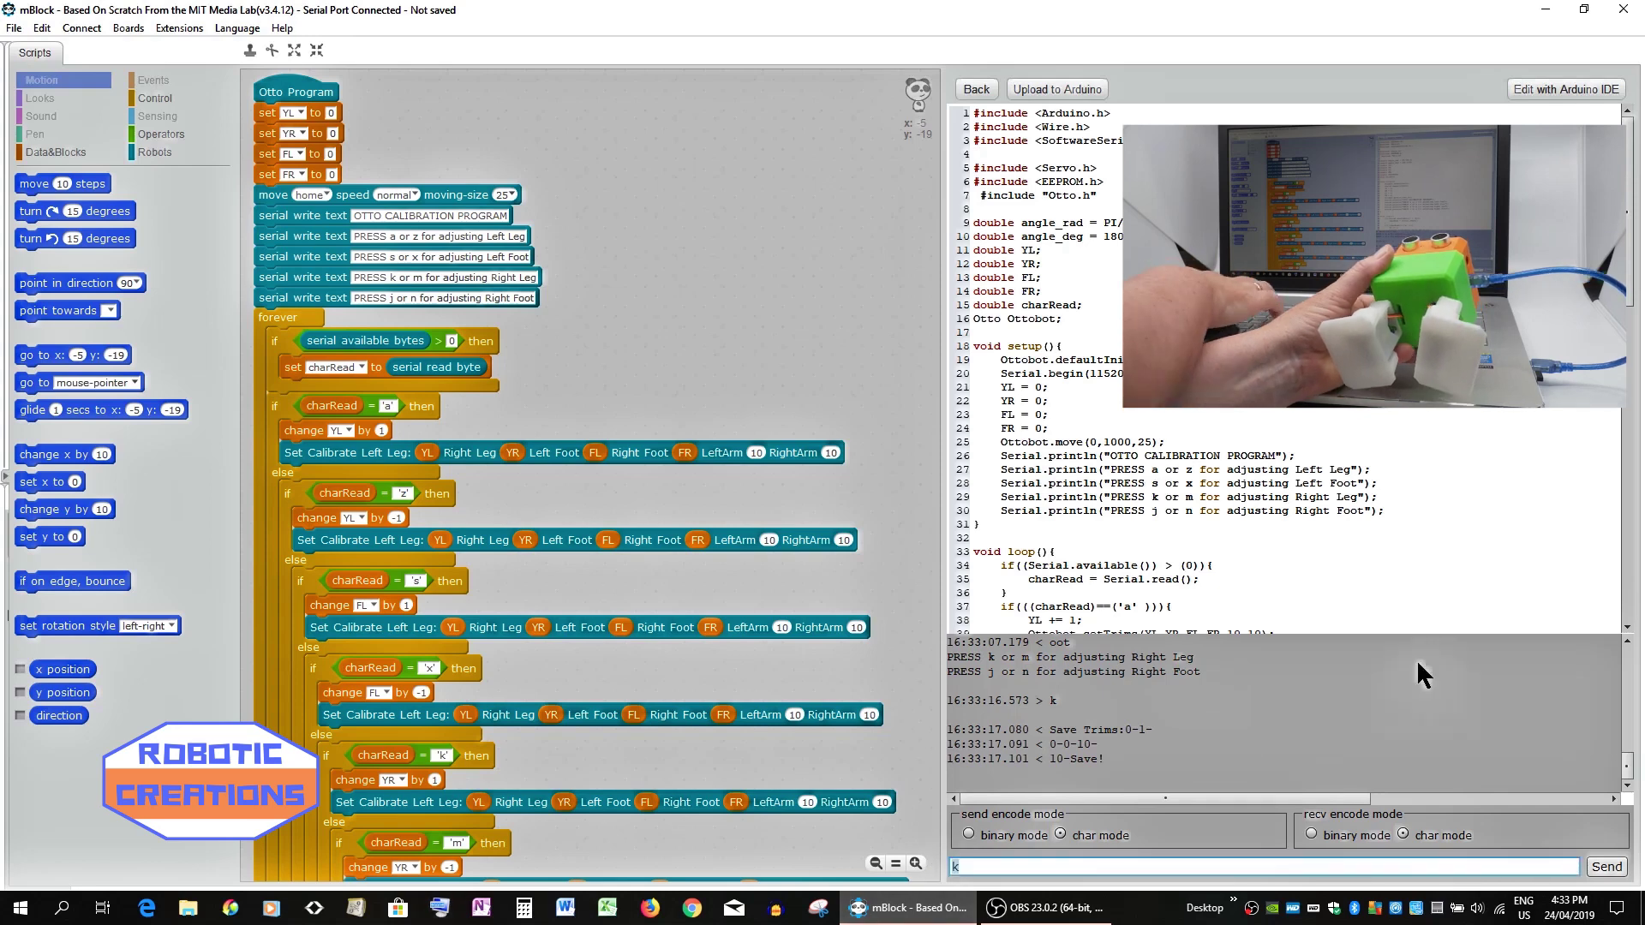
{"action": "type", "text": "a"}
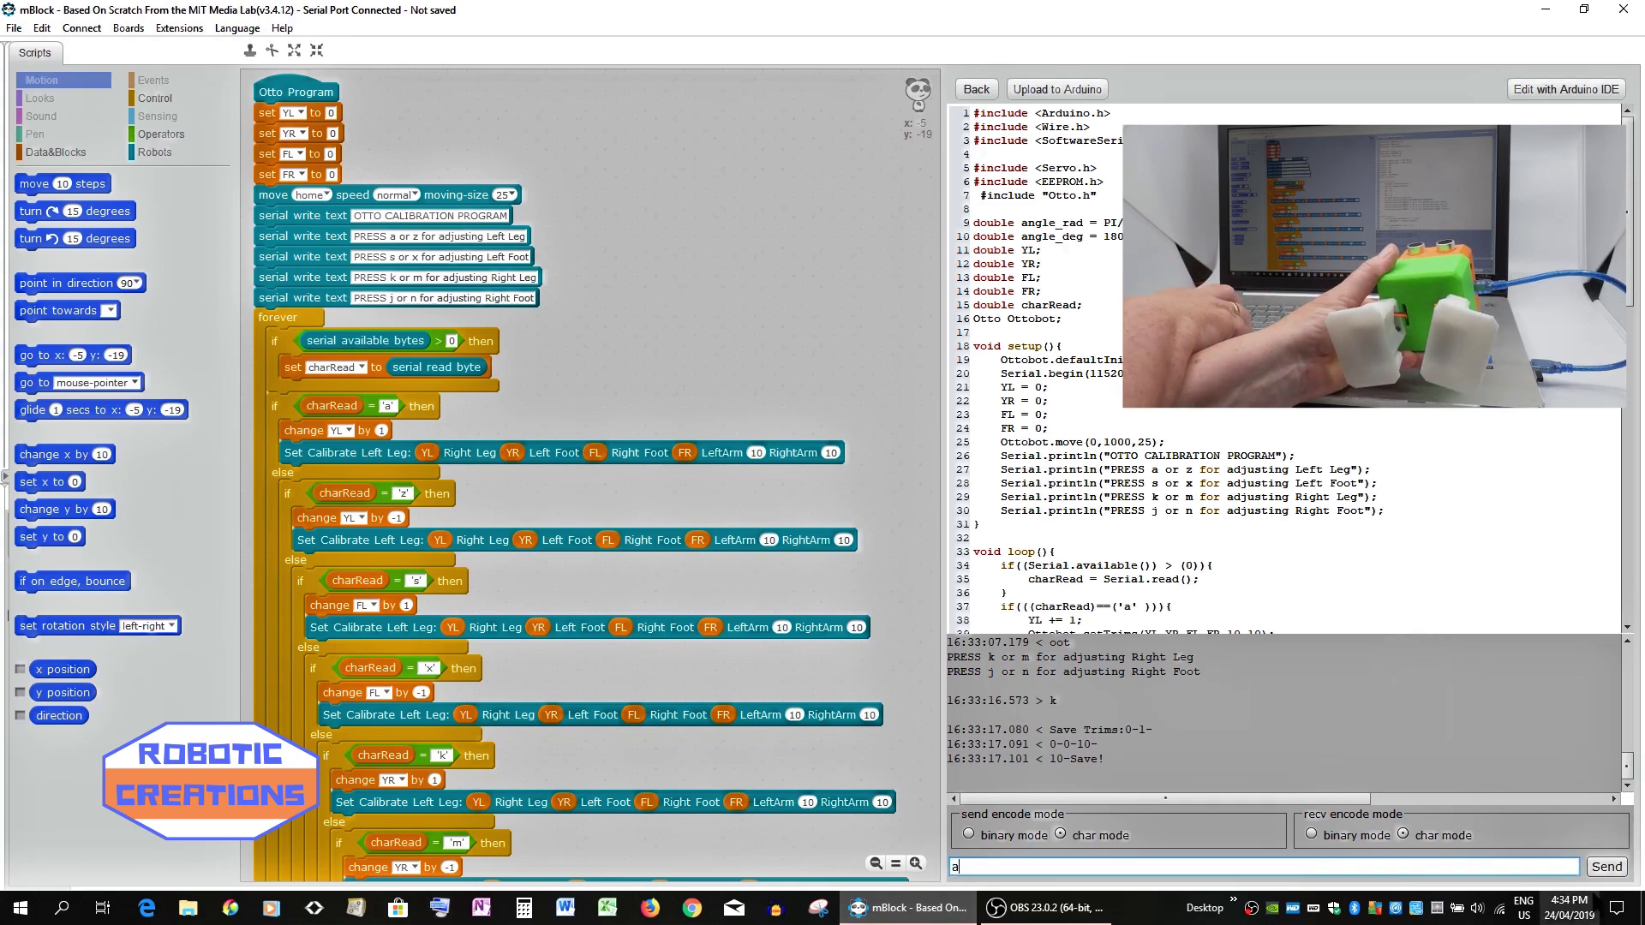
{"action": "left_click", "coordinate": [1607, 871]}
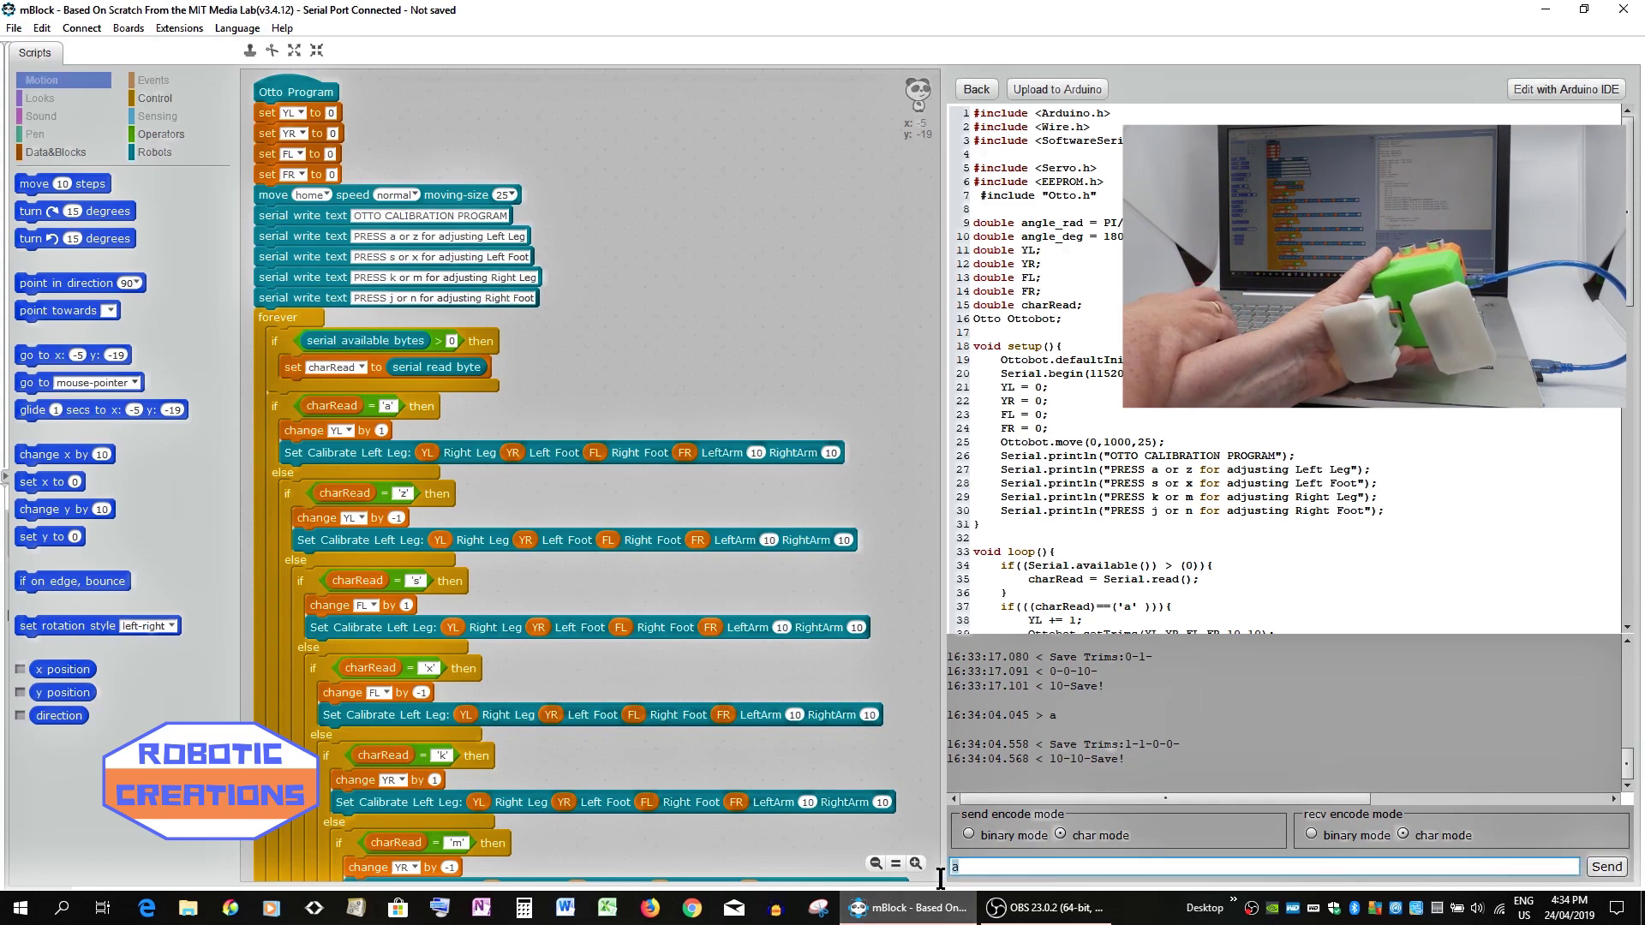
{"action": "left_click_drag", "start_coordinate": [974, 869], "coordinate": [943, 874]}
{"action": "type", "text": "z"}
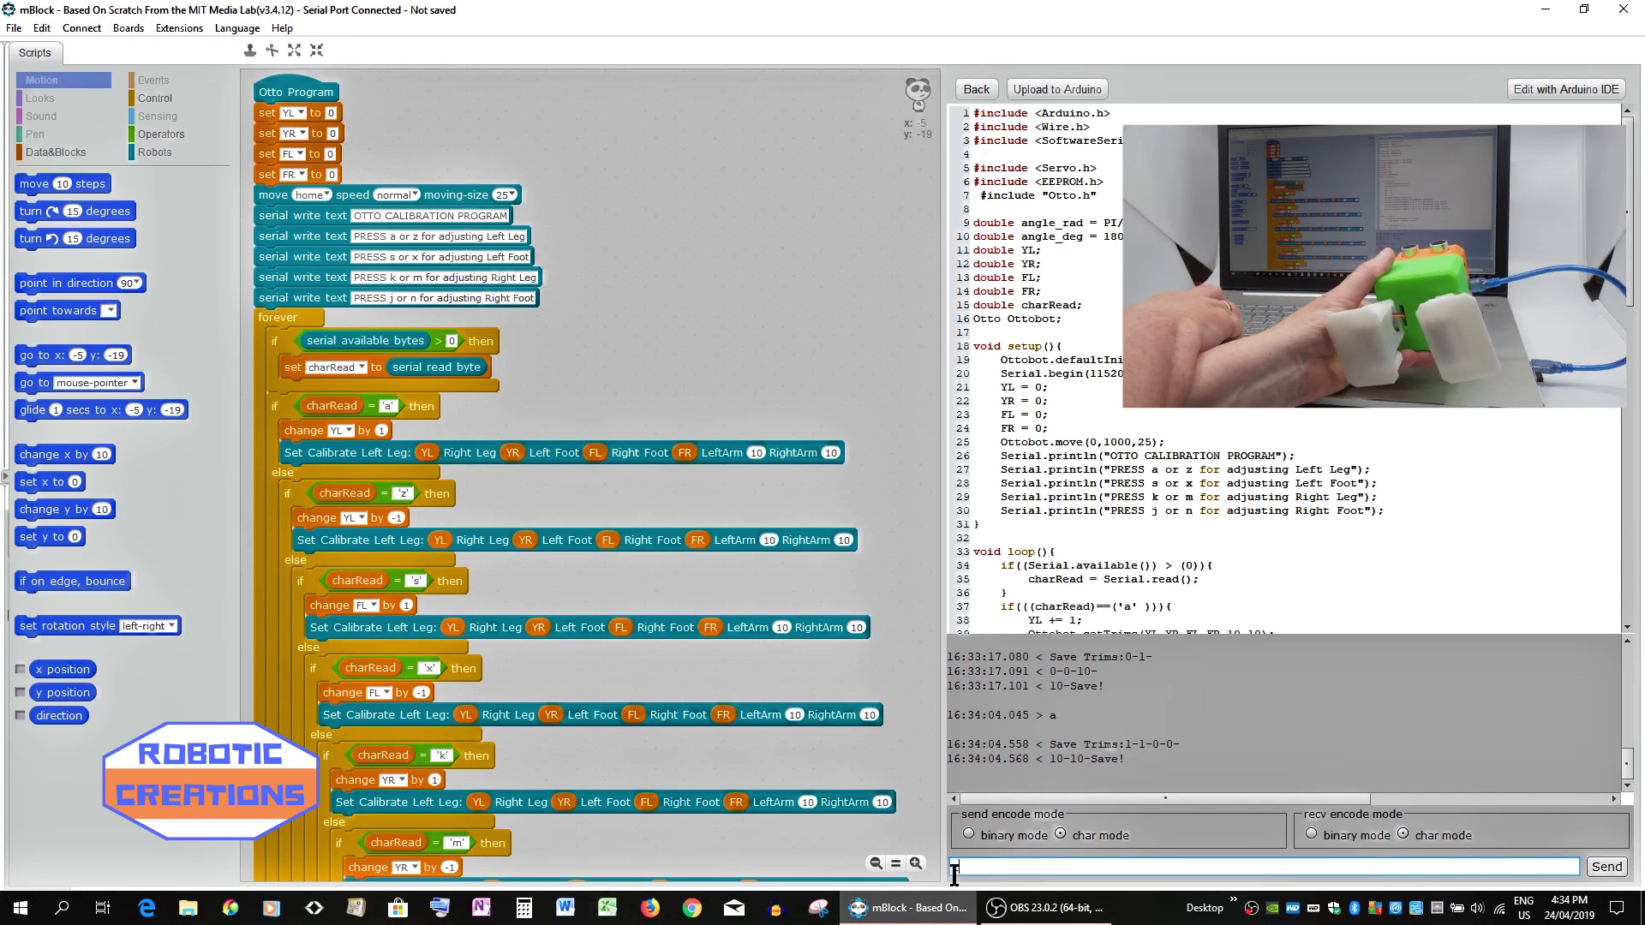
Send z repeatedly to lower the left leg trim until Save Trims reports -8.
{"action": "left_click", "coordinate": [1596, 864]}
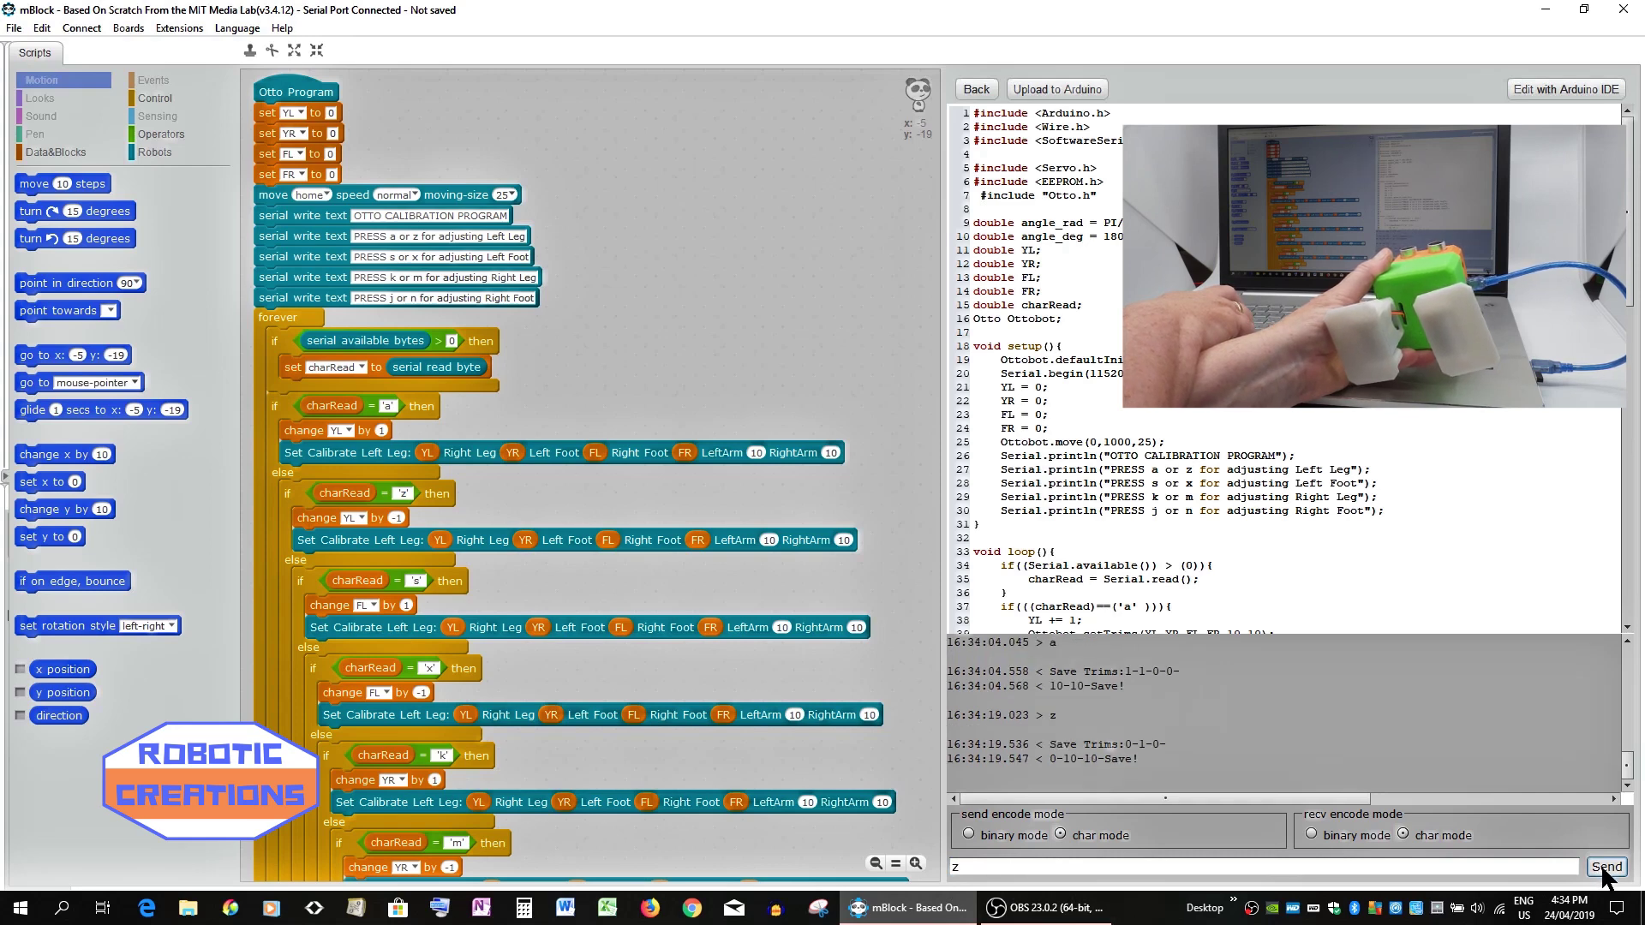
{"action": "left_click", "coordinate": [1605, 867]}
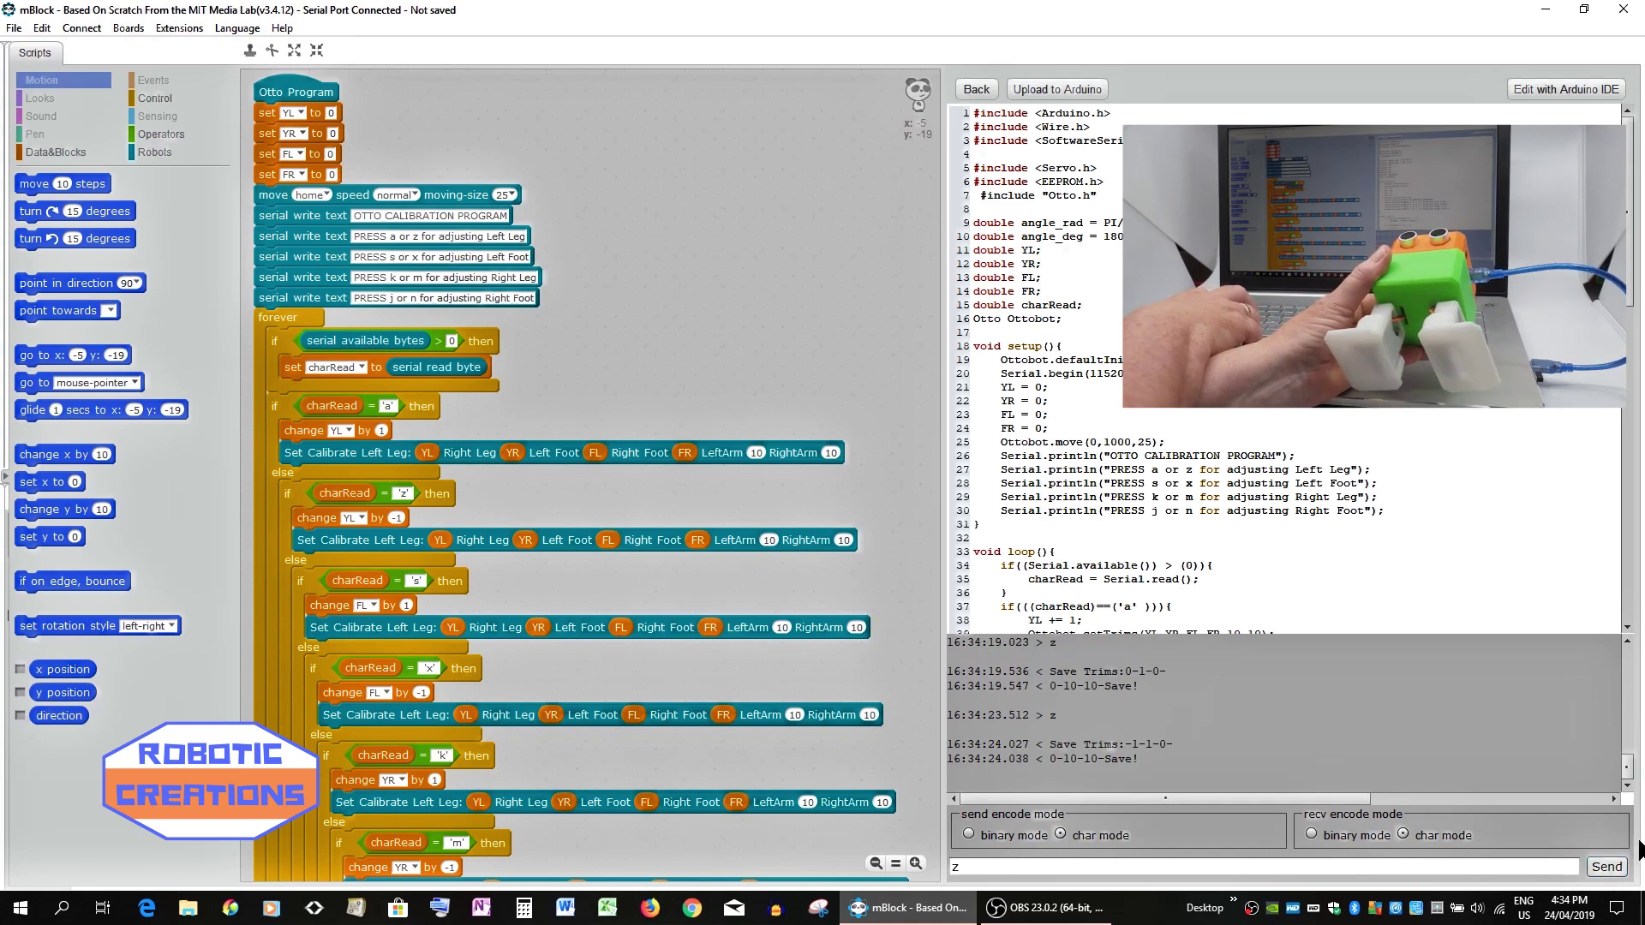
{"action": "left_click", "coordinate": [1603, 873]}
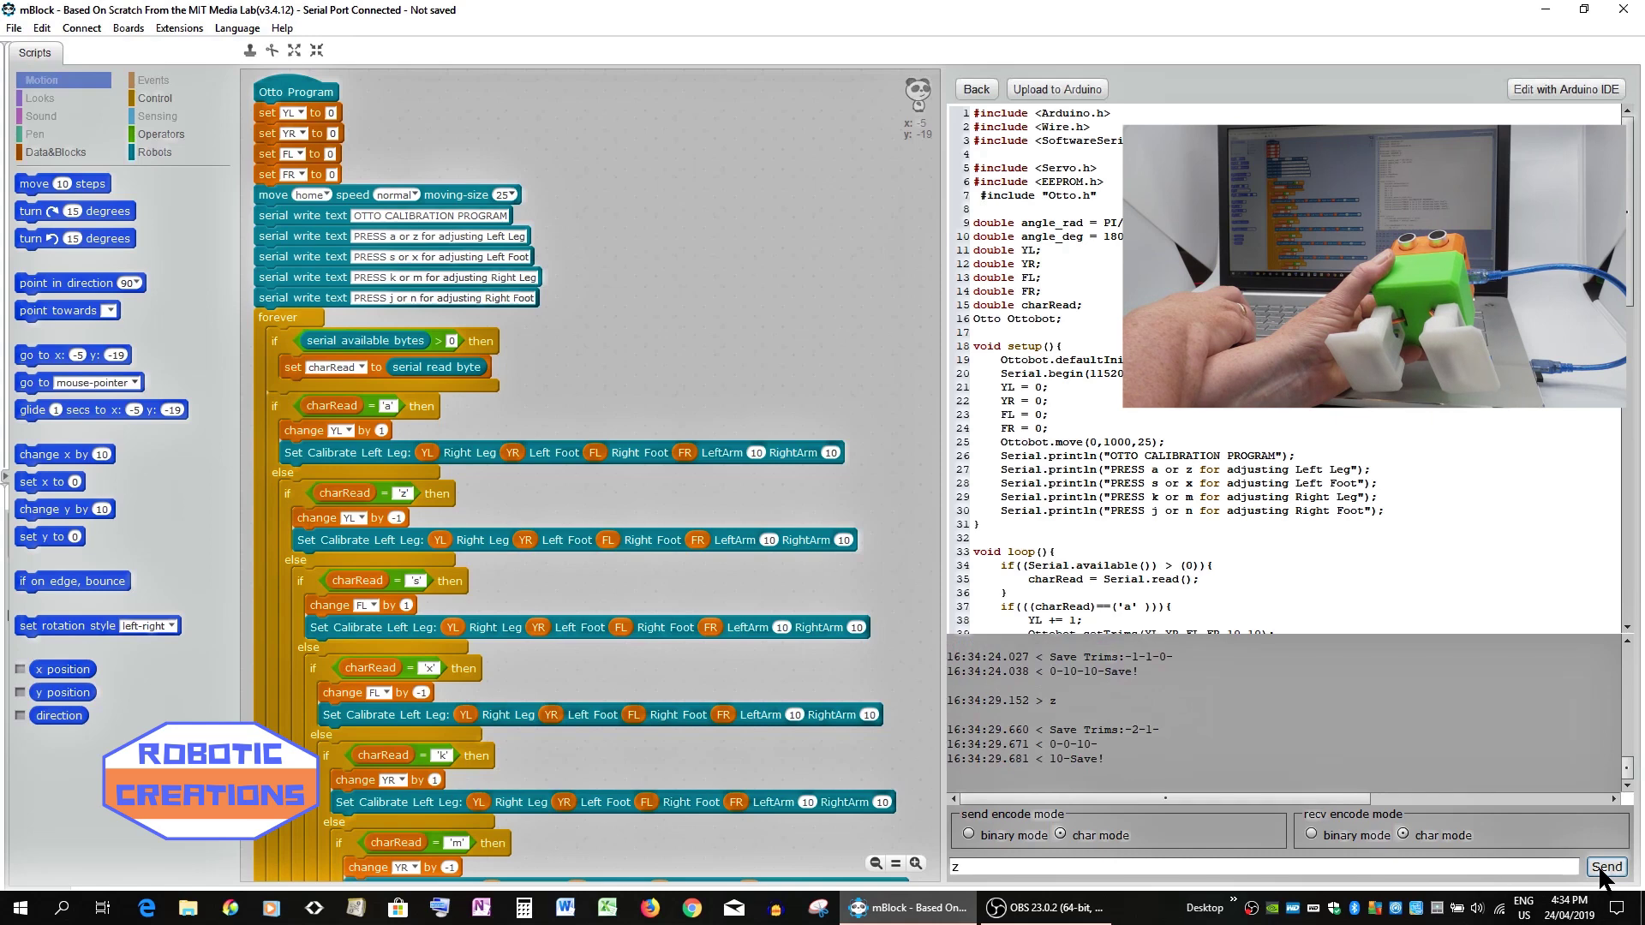
{"action": "left_click", "coordinate": [1602, 869]}
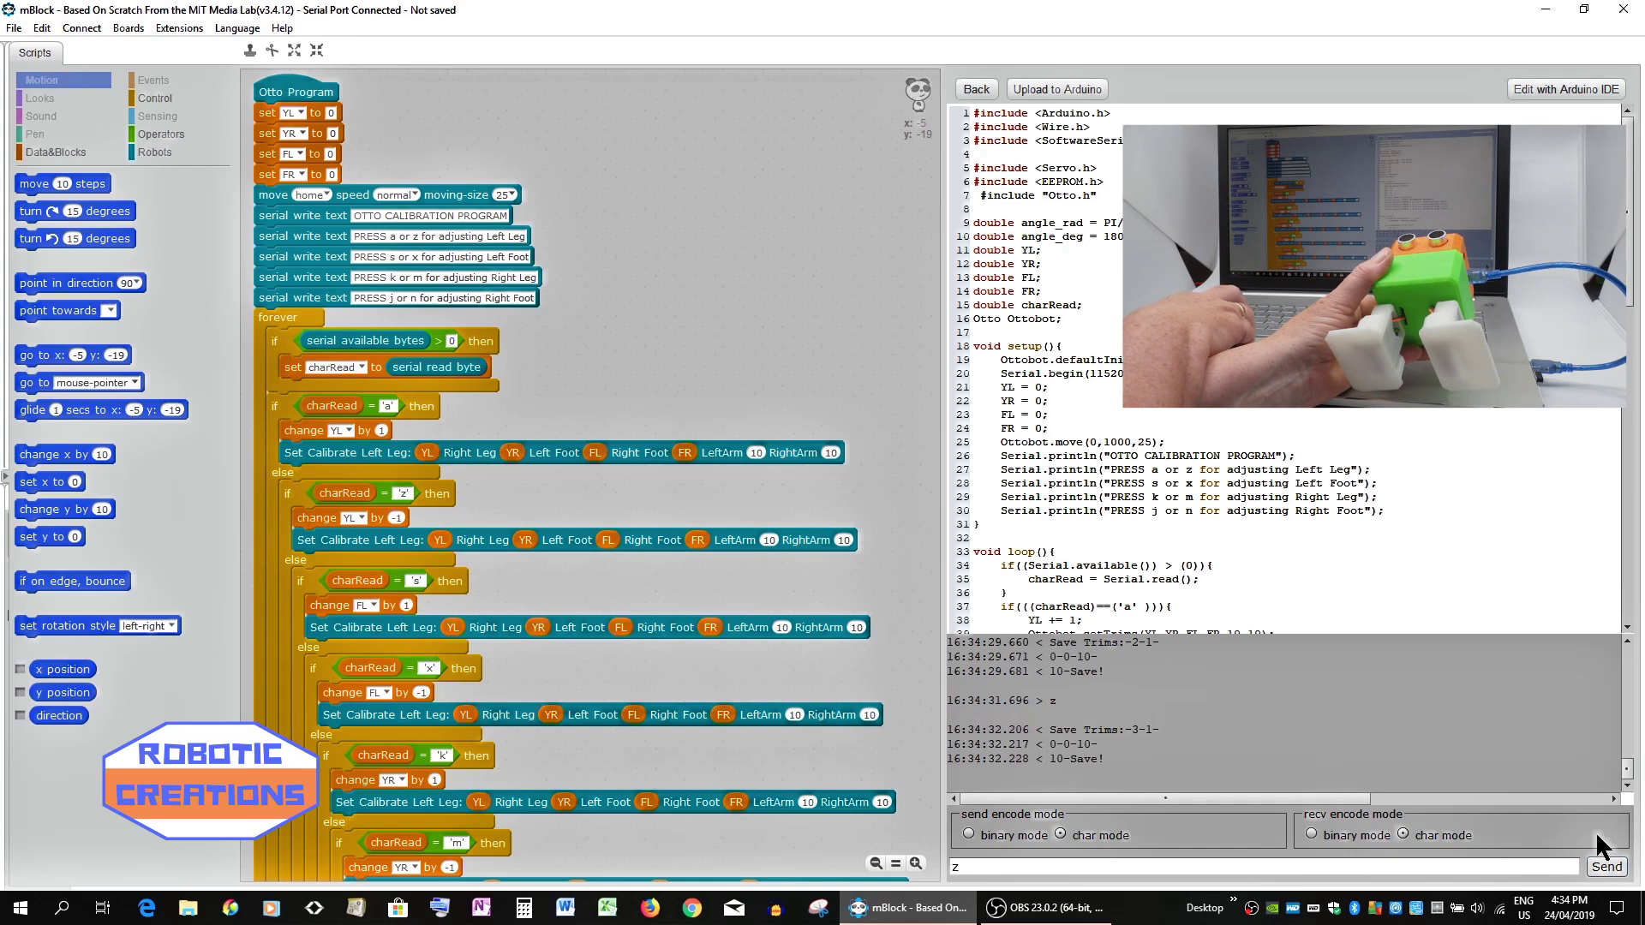
{"action": "left_click", "coordinate": [1607, 864]}
{"action": "left_click", "coordinate": [1608, 868]}
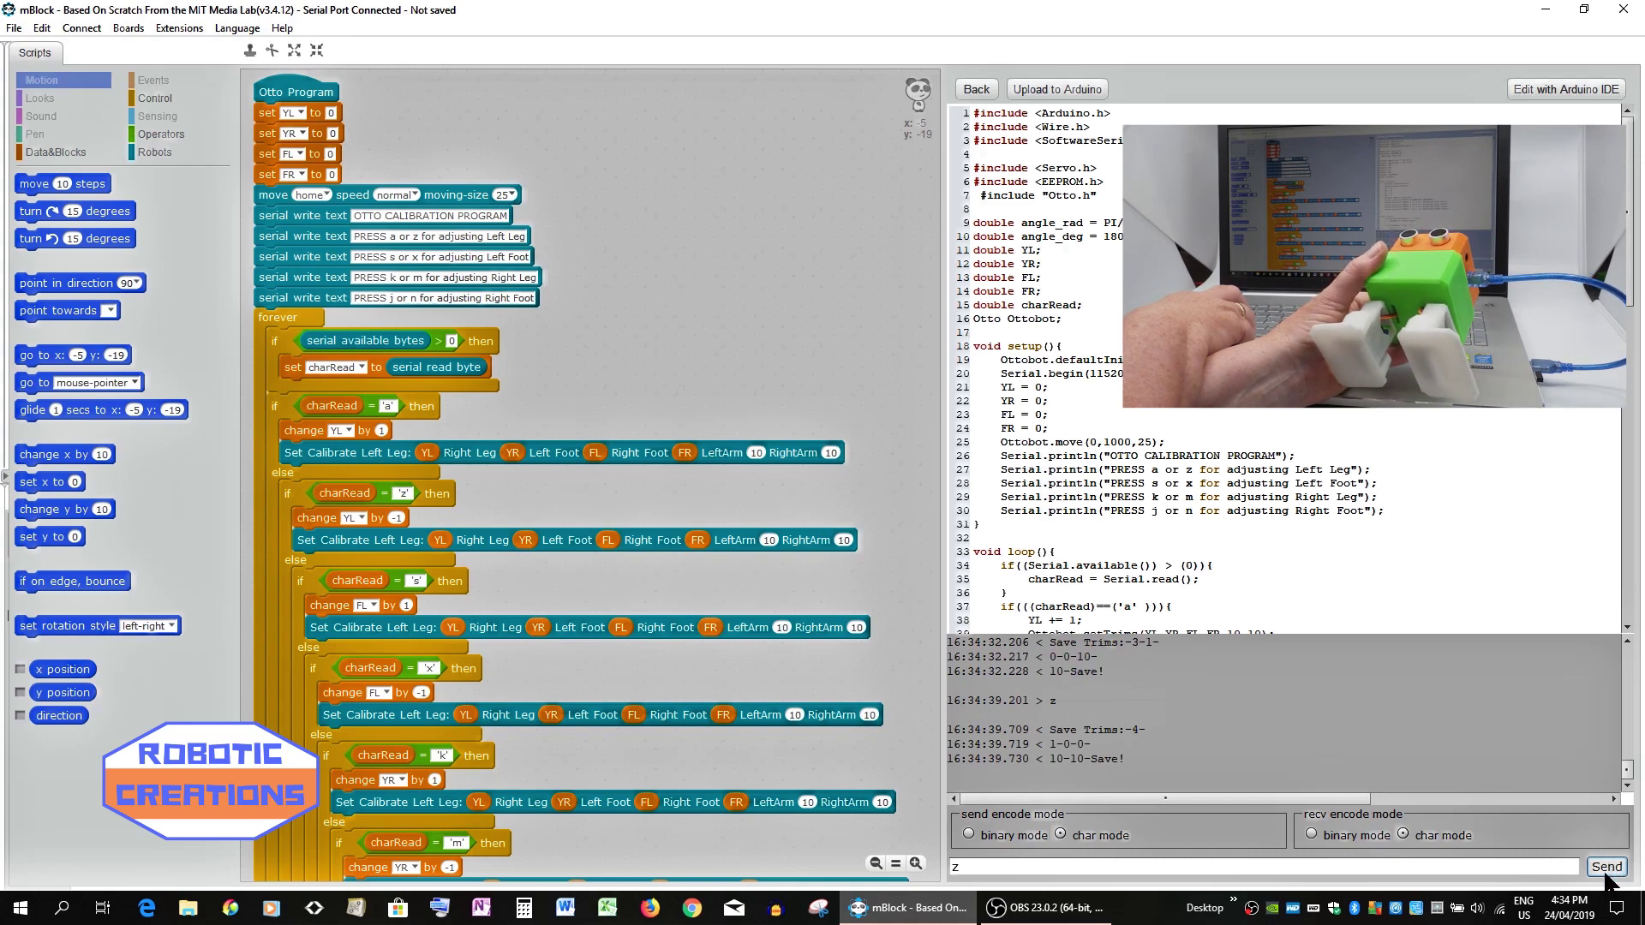
{"action": "left_click", "coordinate": [1606, 869]}
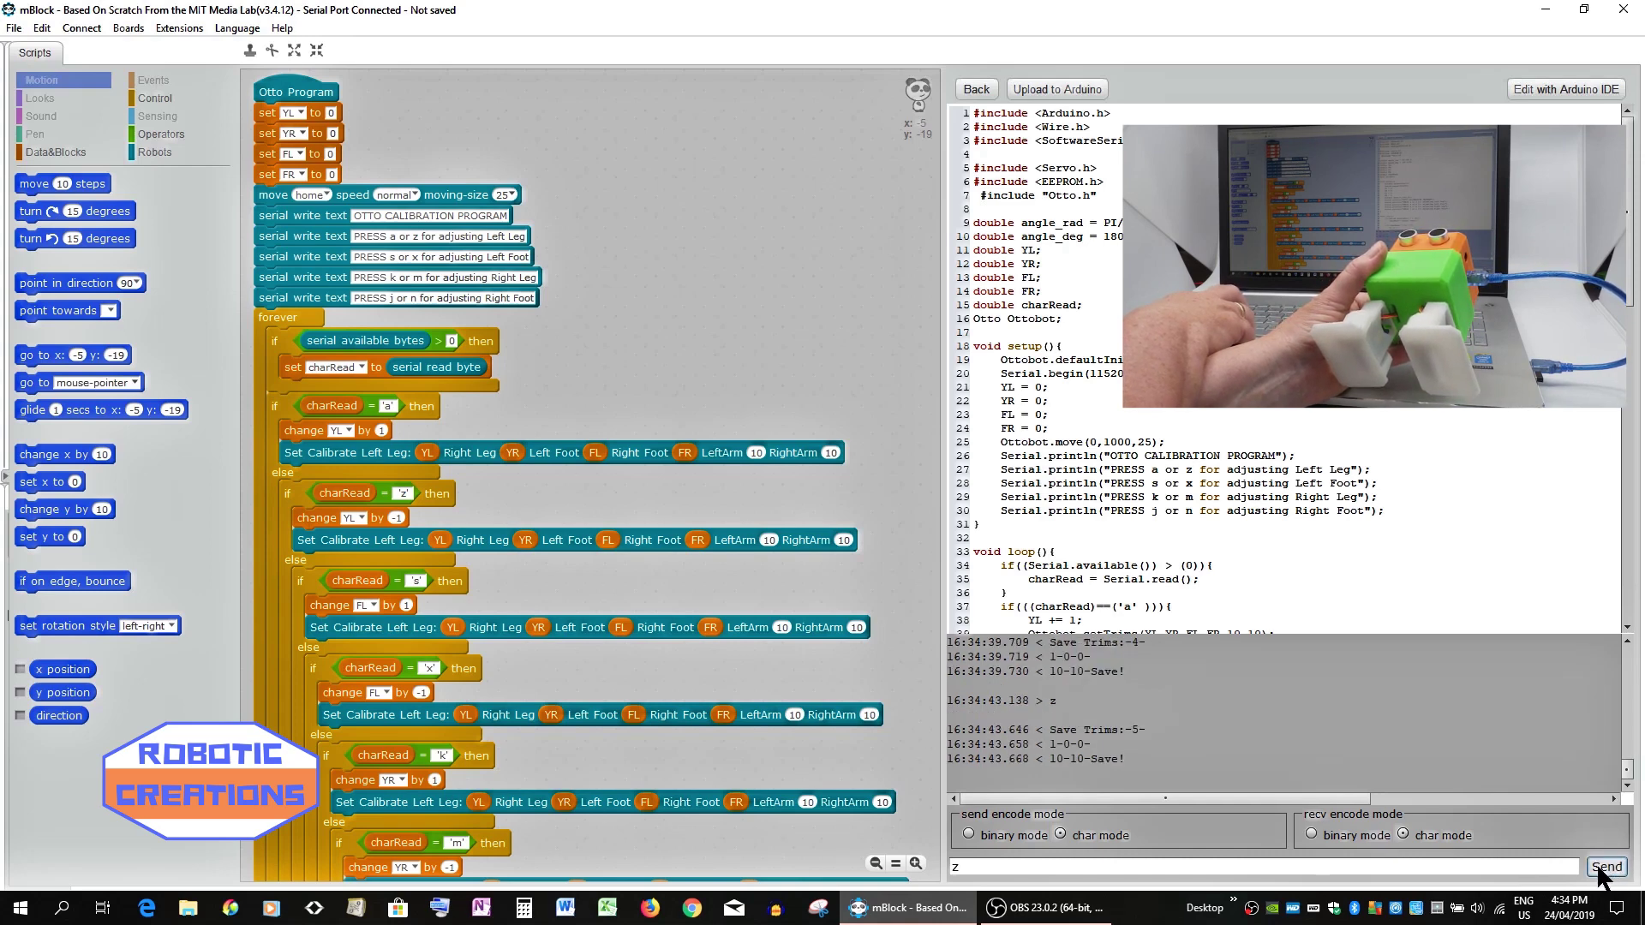
{"action": "left_click", "coordinate": [1606, 869]}
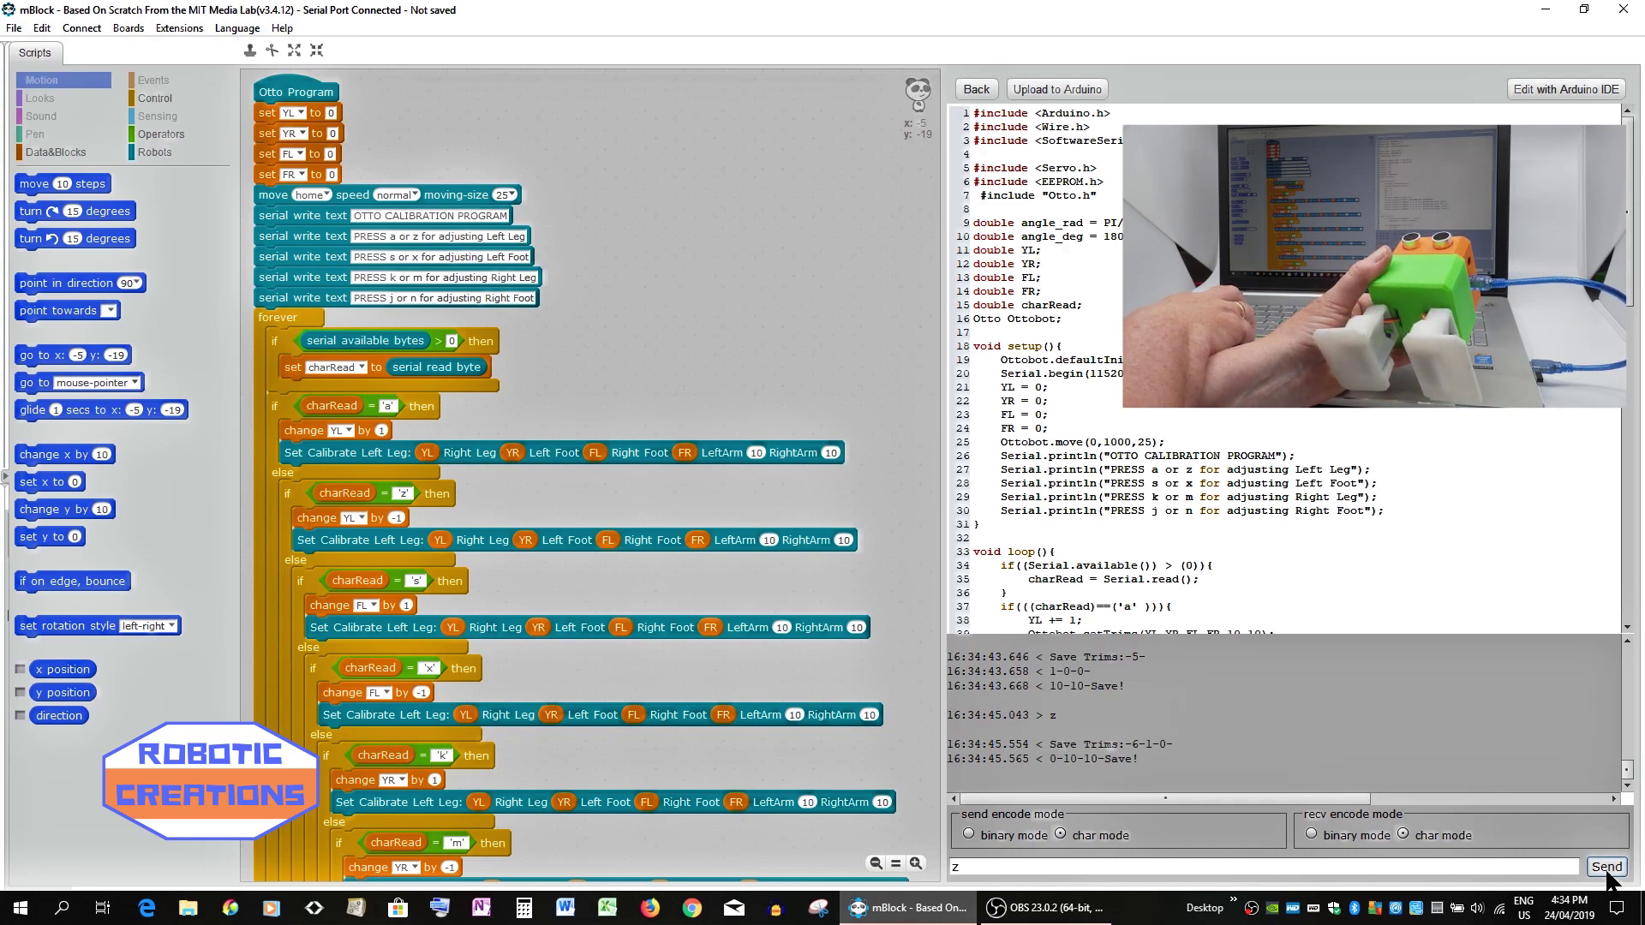
{"action": "left_click", "coordinate": [1607, 869]}
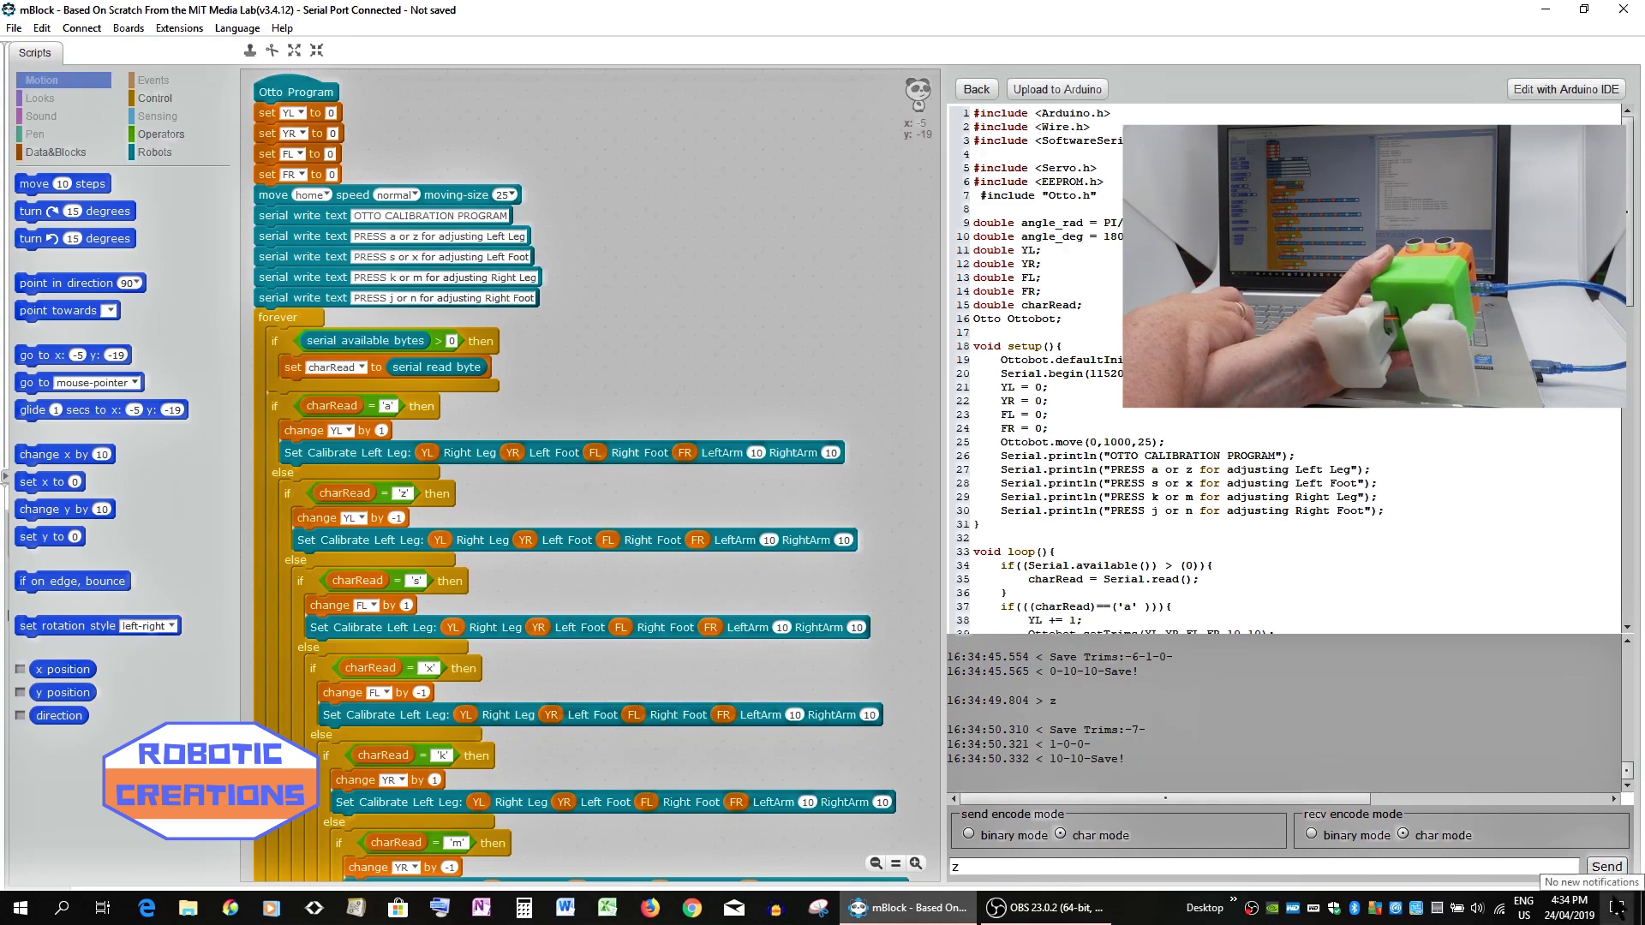
{"action": "left_click", "coordinate": [1606, 869]}
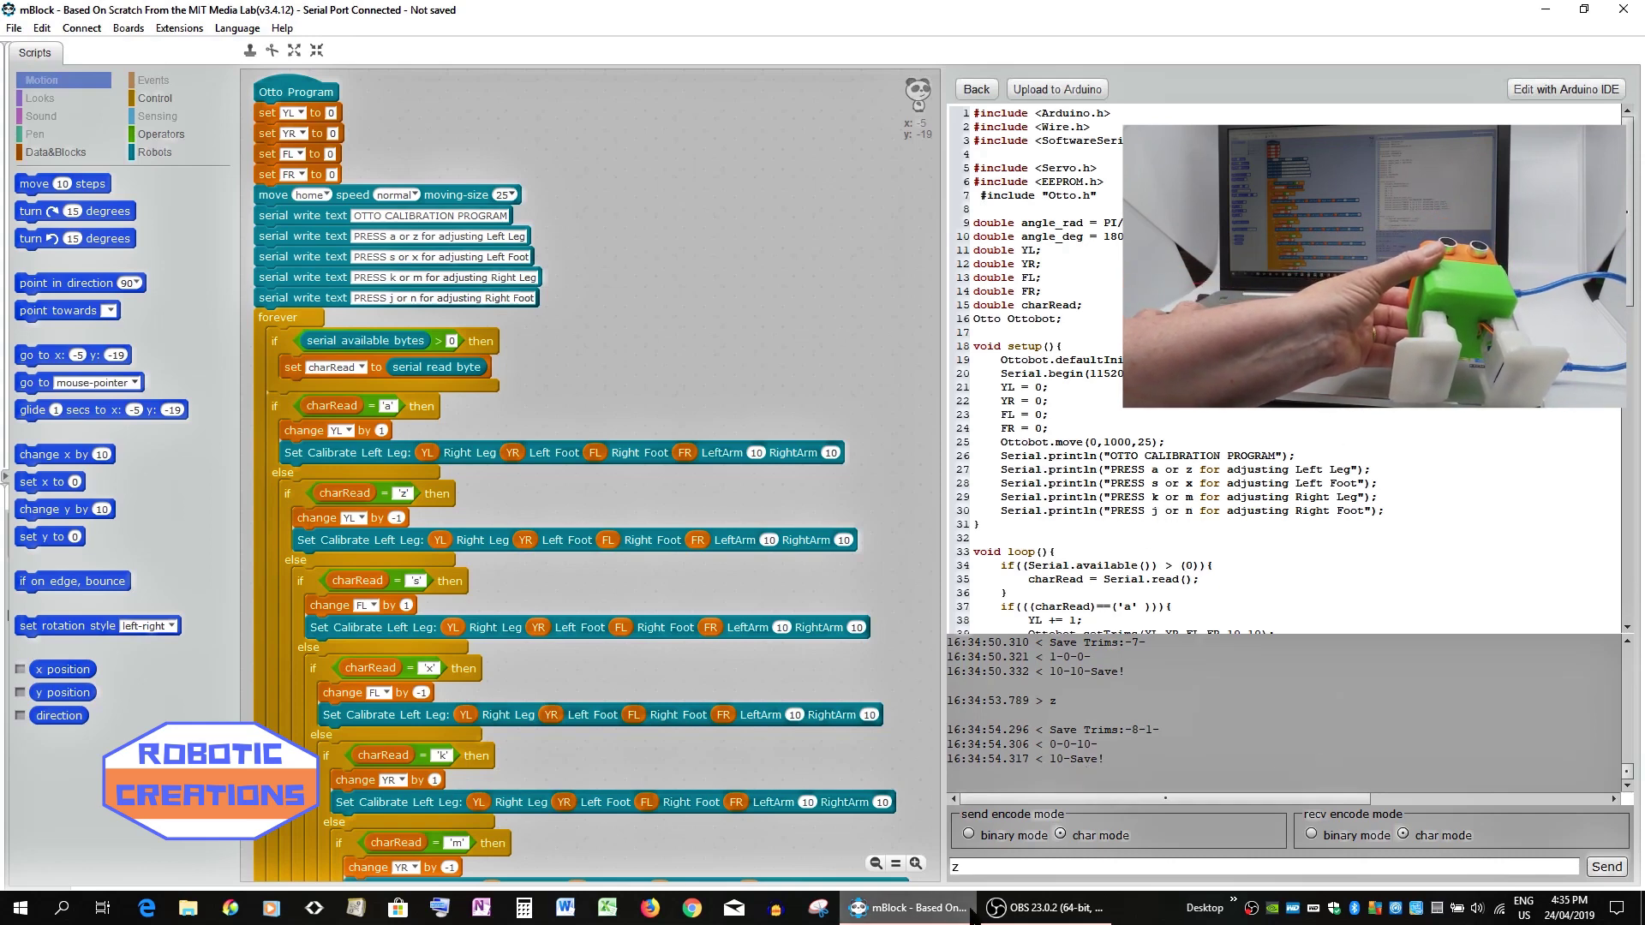
Send k twice to raise the right leg trim over serial.
{"action": "left_click", "coordinate": [959, 867]}
{"action": "key", "text": "BackSpace"}
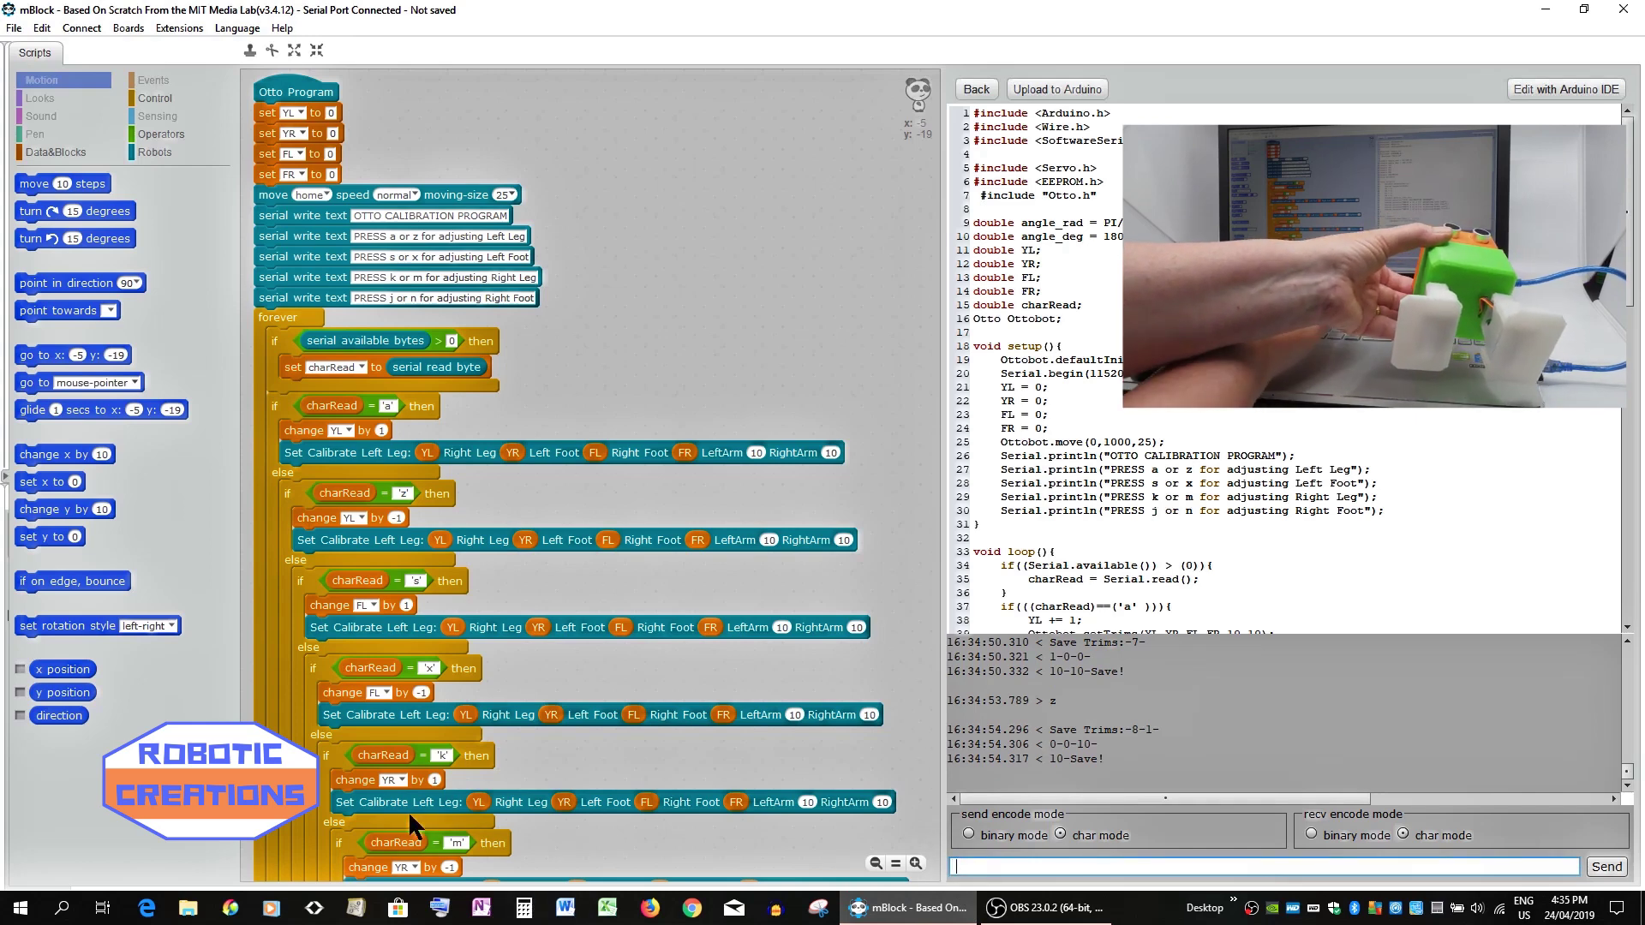
{"action": "type", "text": "k"}
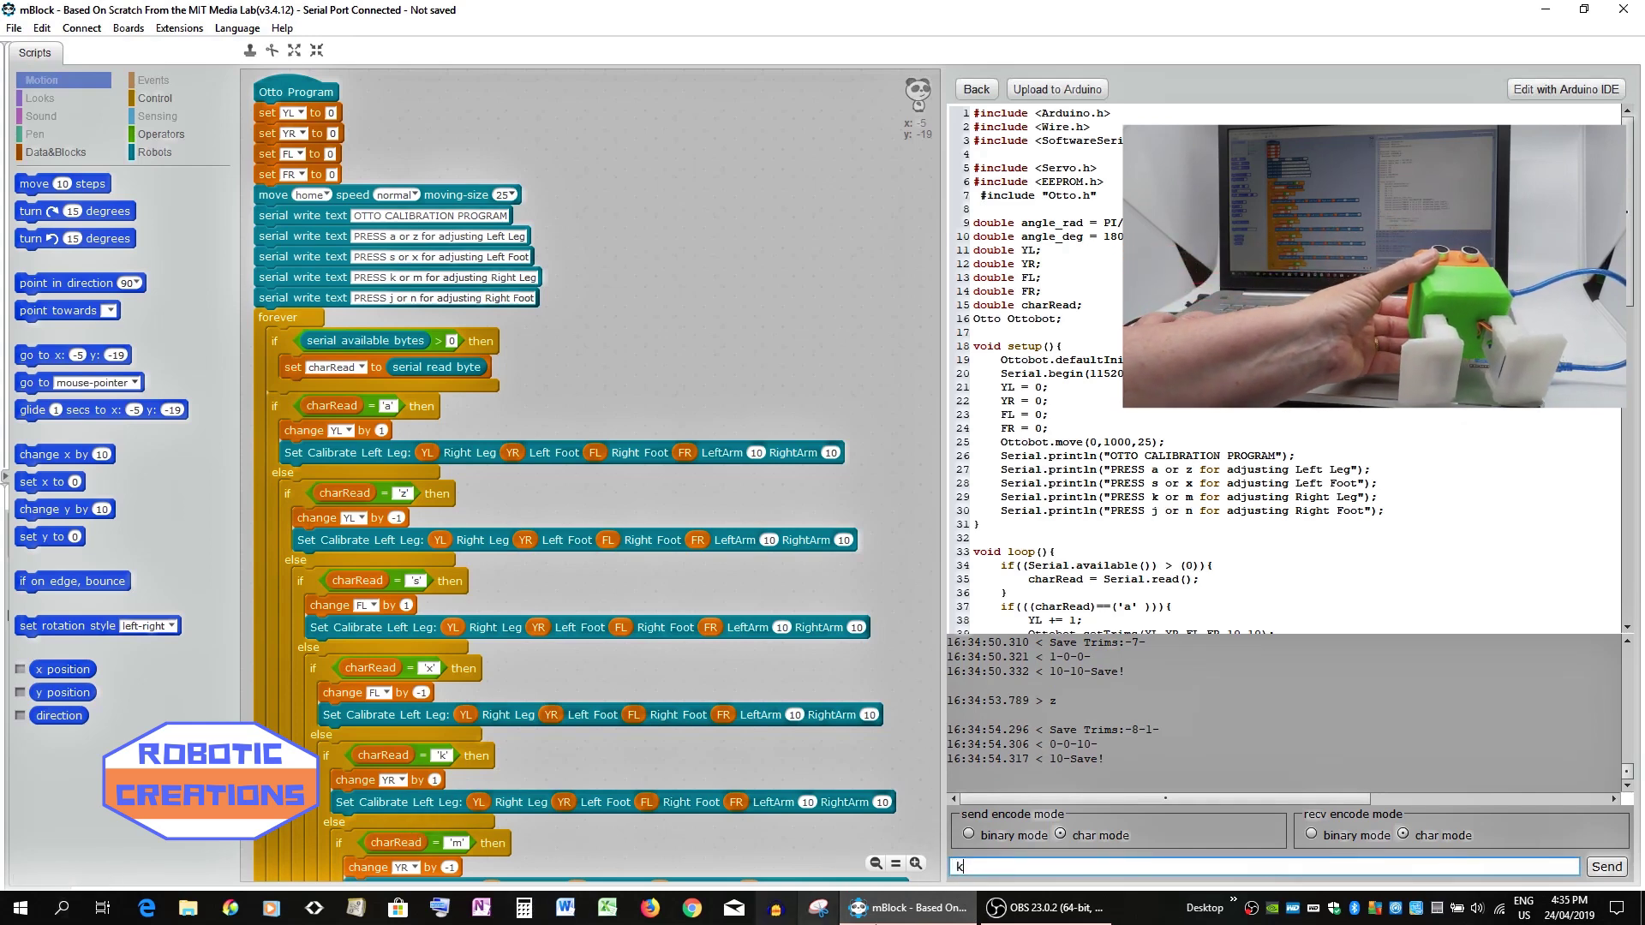
{"action": "left_click", "coordinate": [1607, 866]}
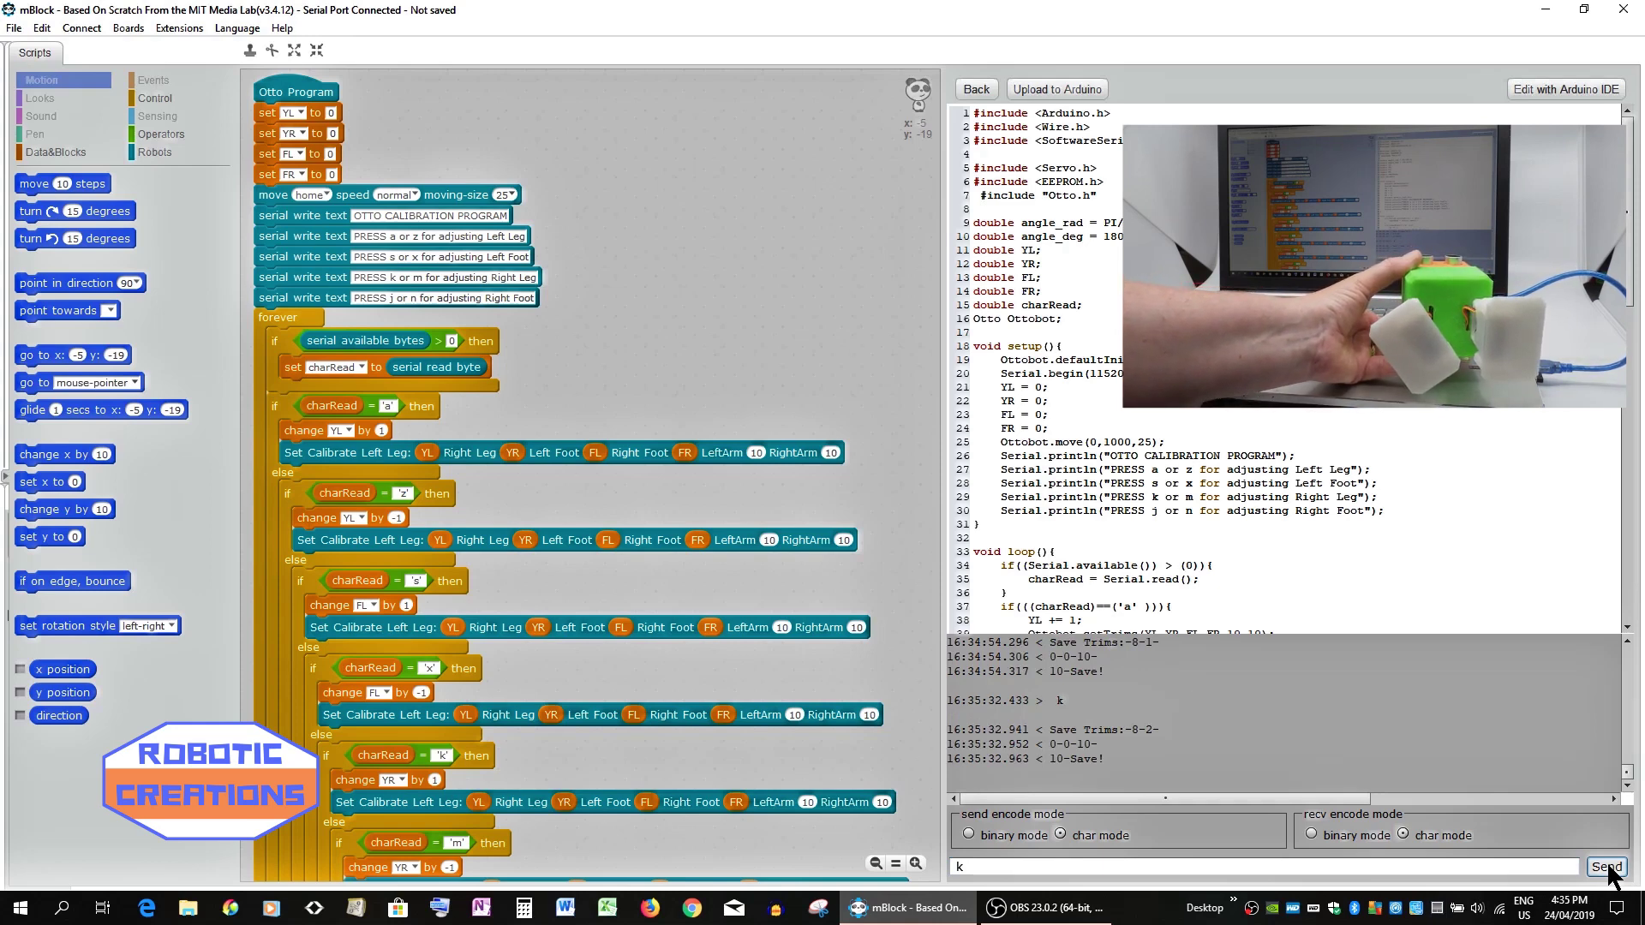
{"action": "left_click", "coordinate": [1607, 867]}
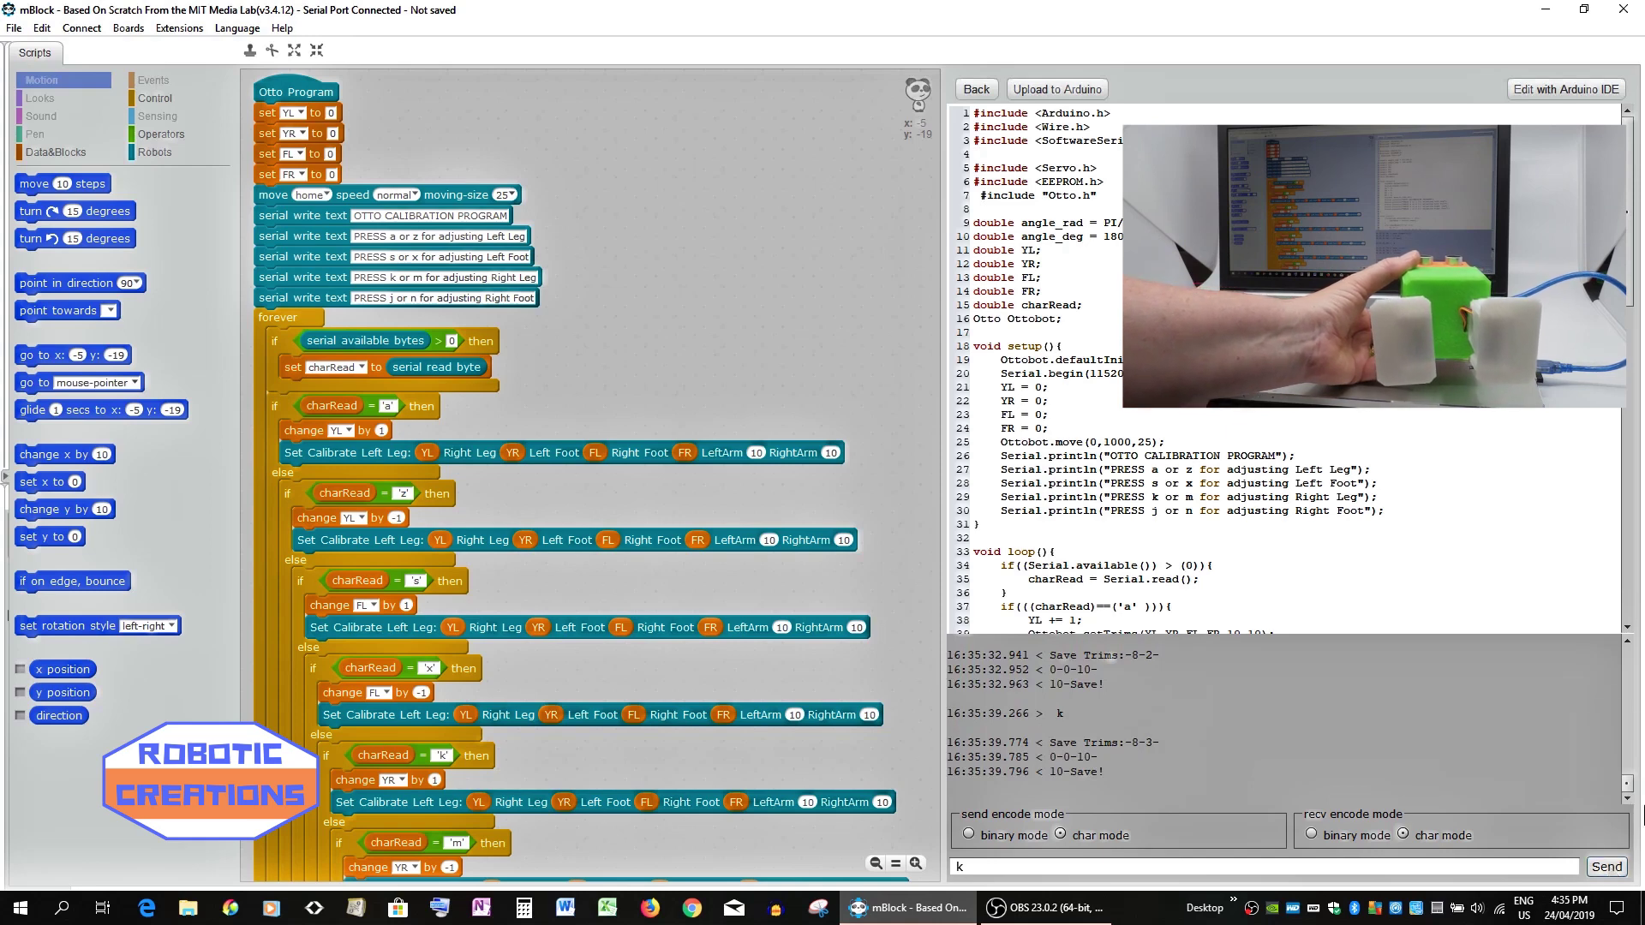
{"action": "left_click", "coordinate": [970, 865]}
{"action": "type", "text": "m"}
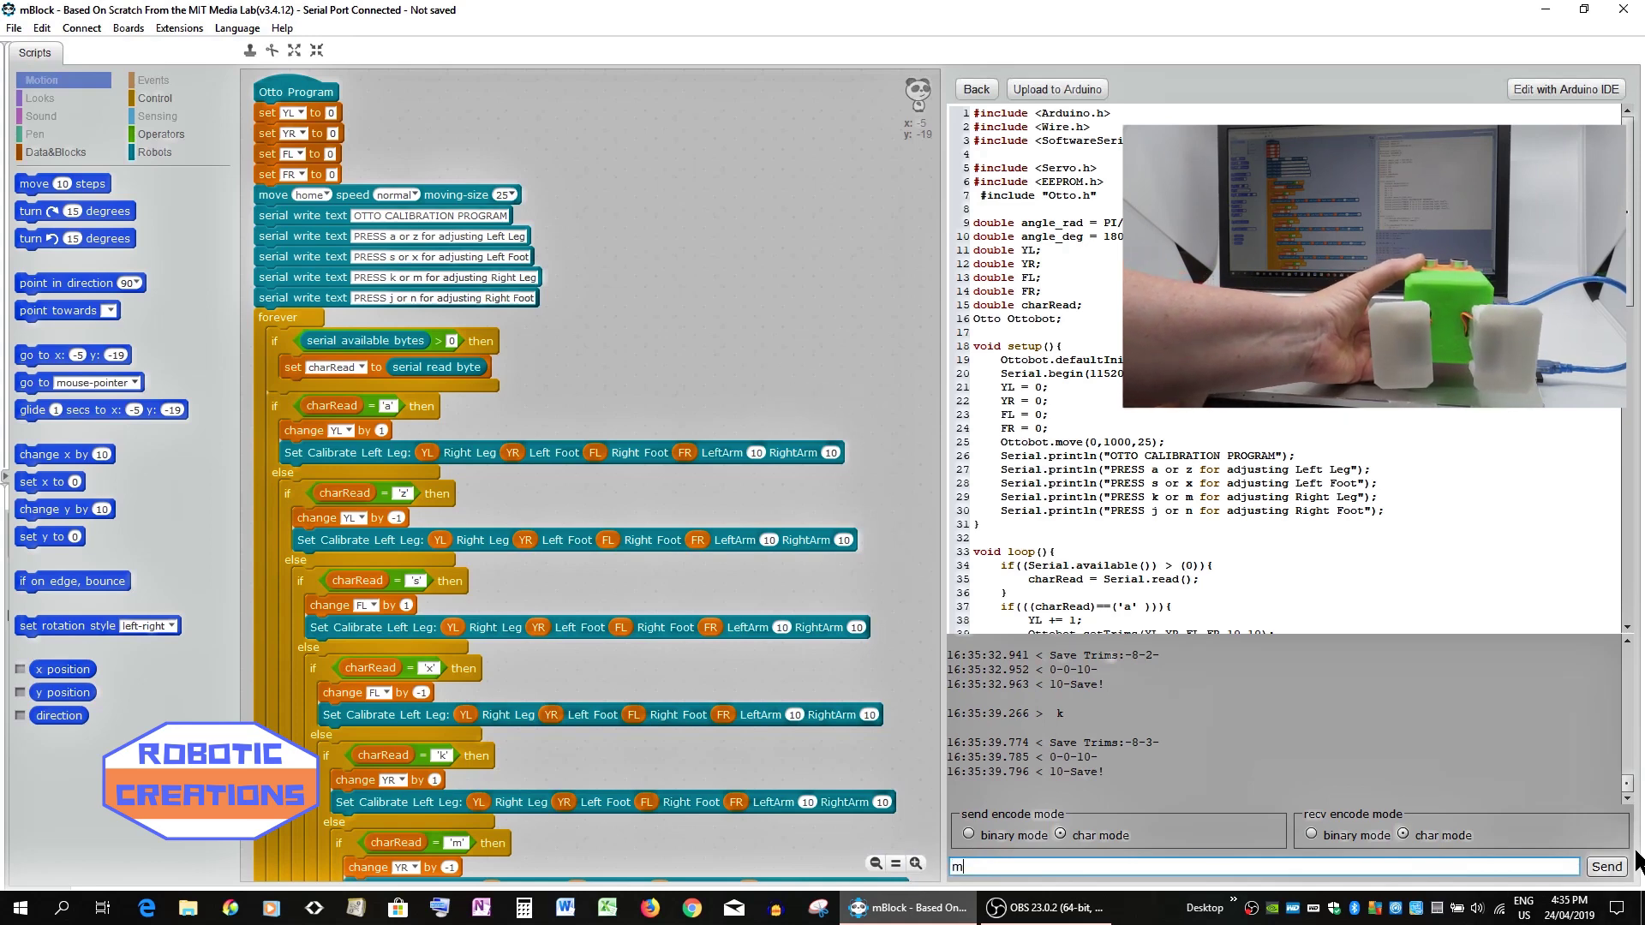
Send m repeatedly to step the right leg trim back until Save Trims reports -6.
{"action": "left_click", "coordinate": [1607, 868]}
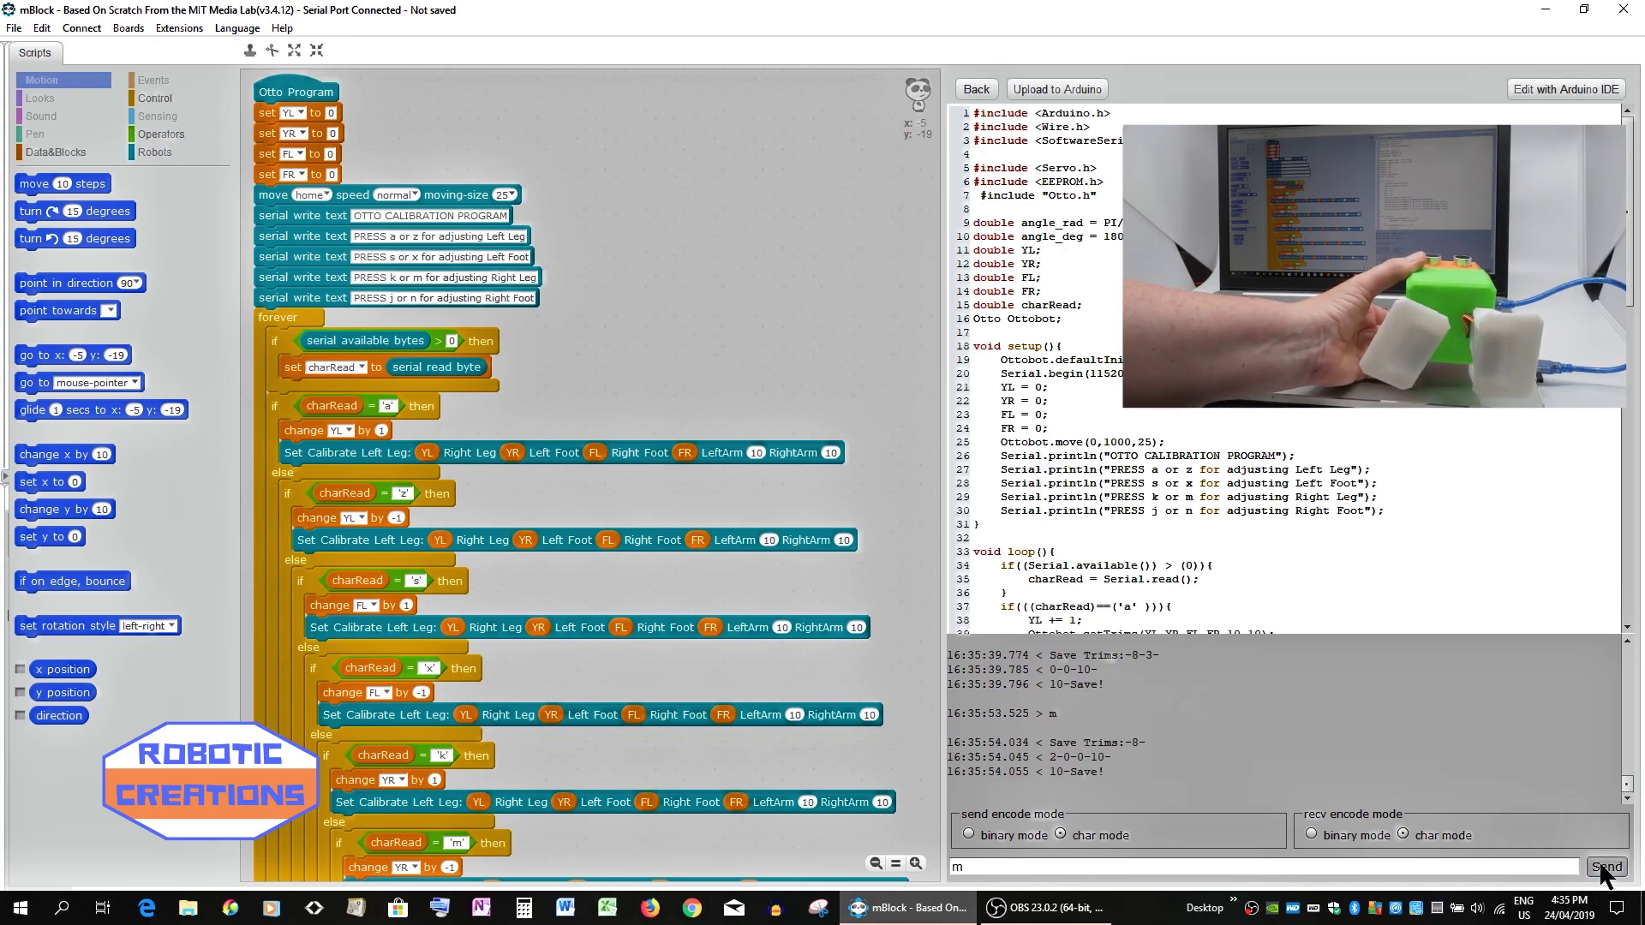
{"action": "left_click", "coordinate": [1605, 868]}
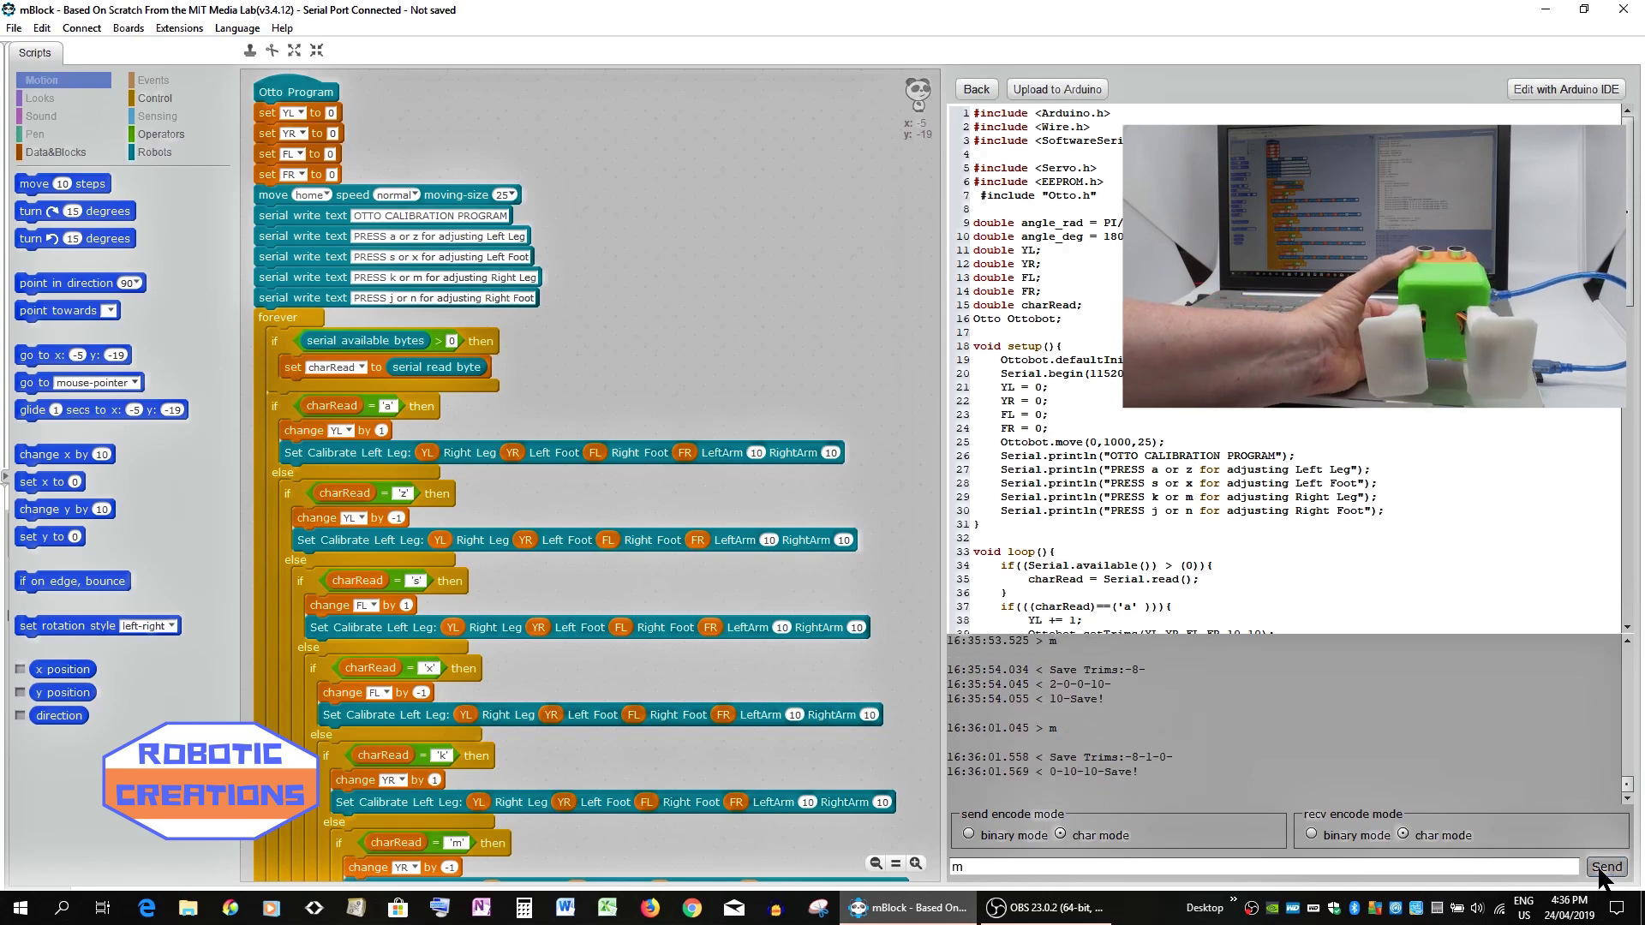
{"action": "left_click", "coordinate": [1605, 868]}
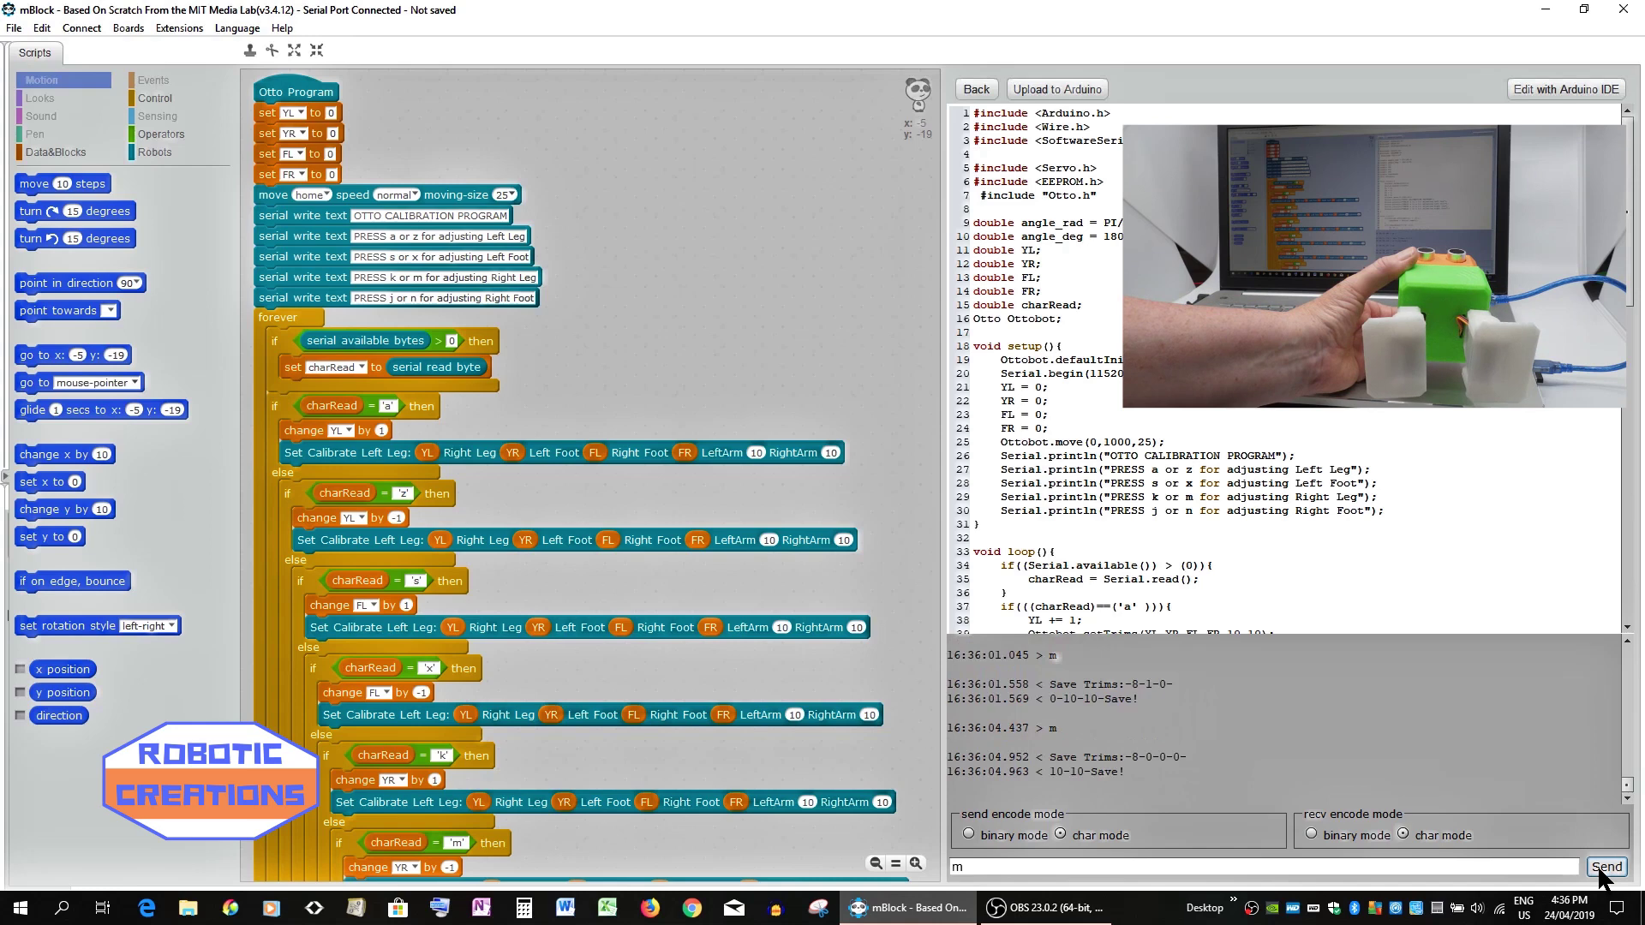
{"action": "left_click", "coordinate": [1605, 867]}
{"action": "left_click", "coordinate": [1606, 866]}
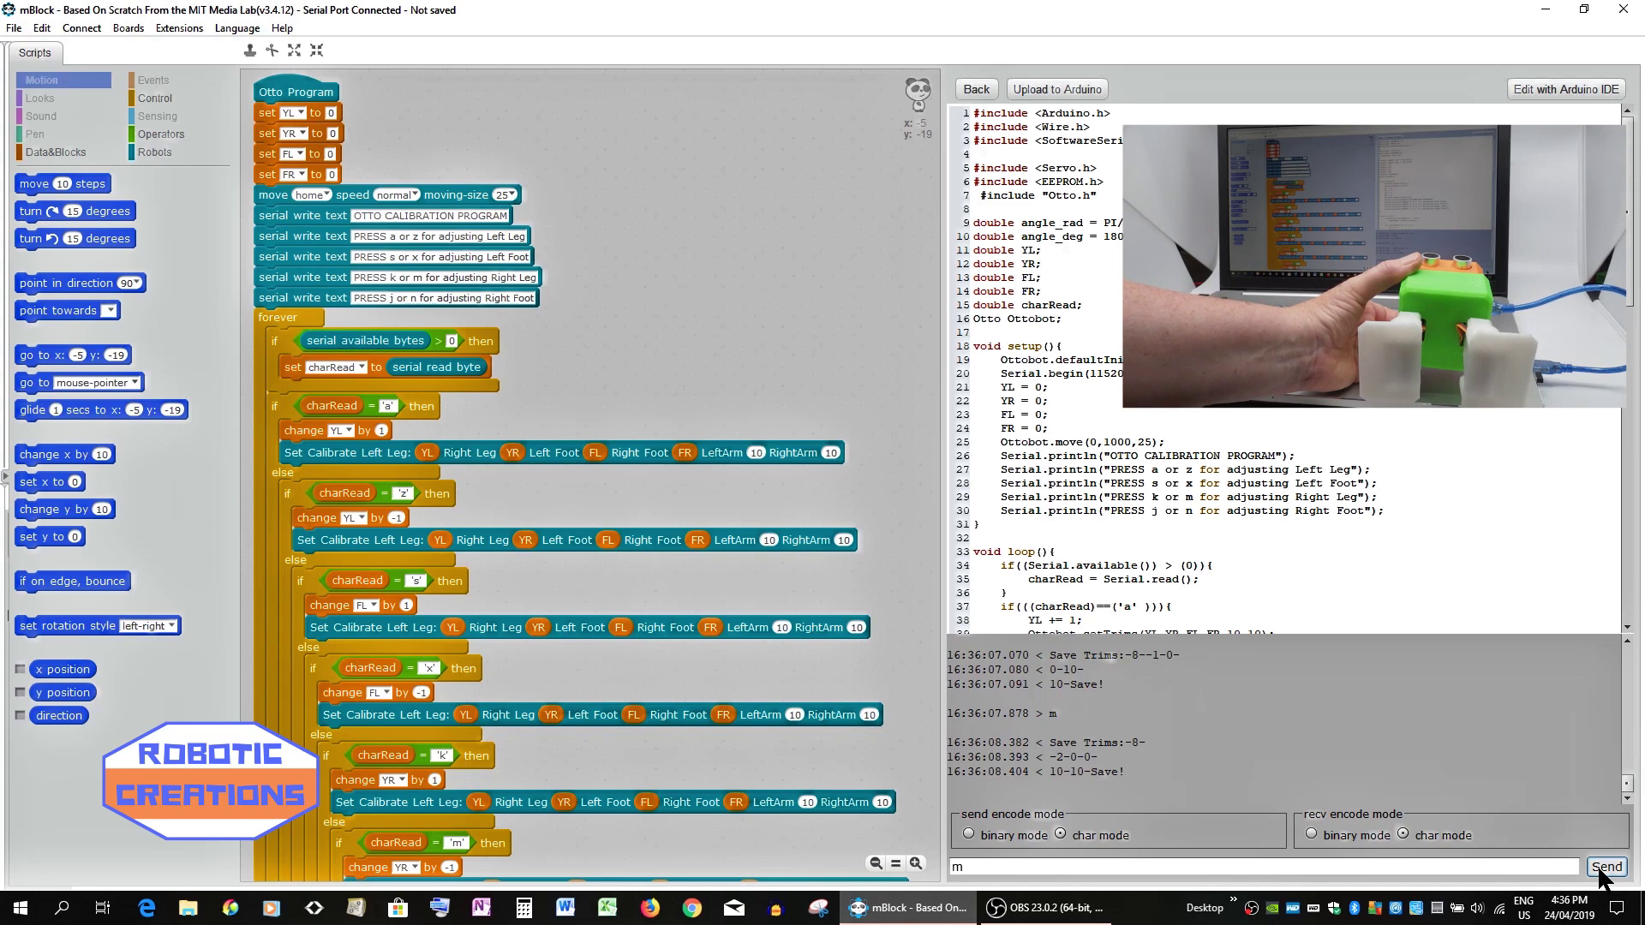
{"action": "left_click", "coordinate": [1605, 868]}
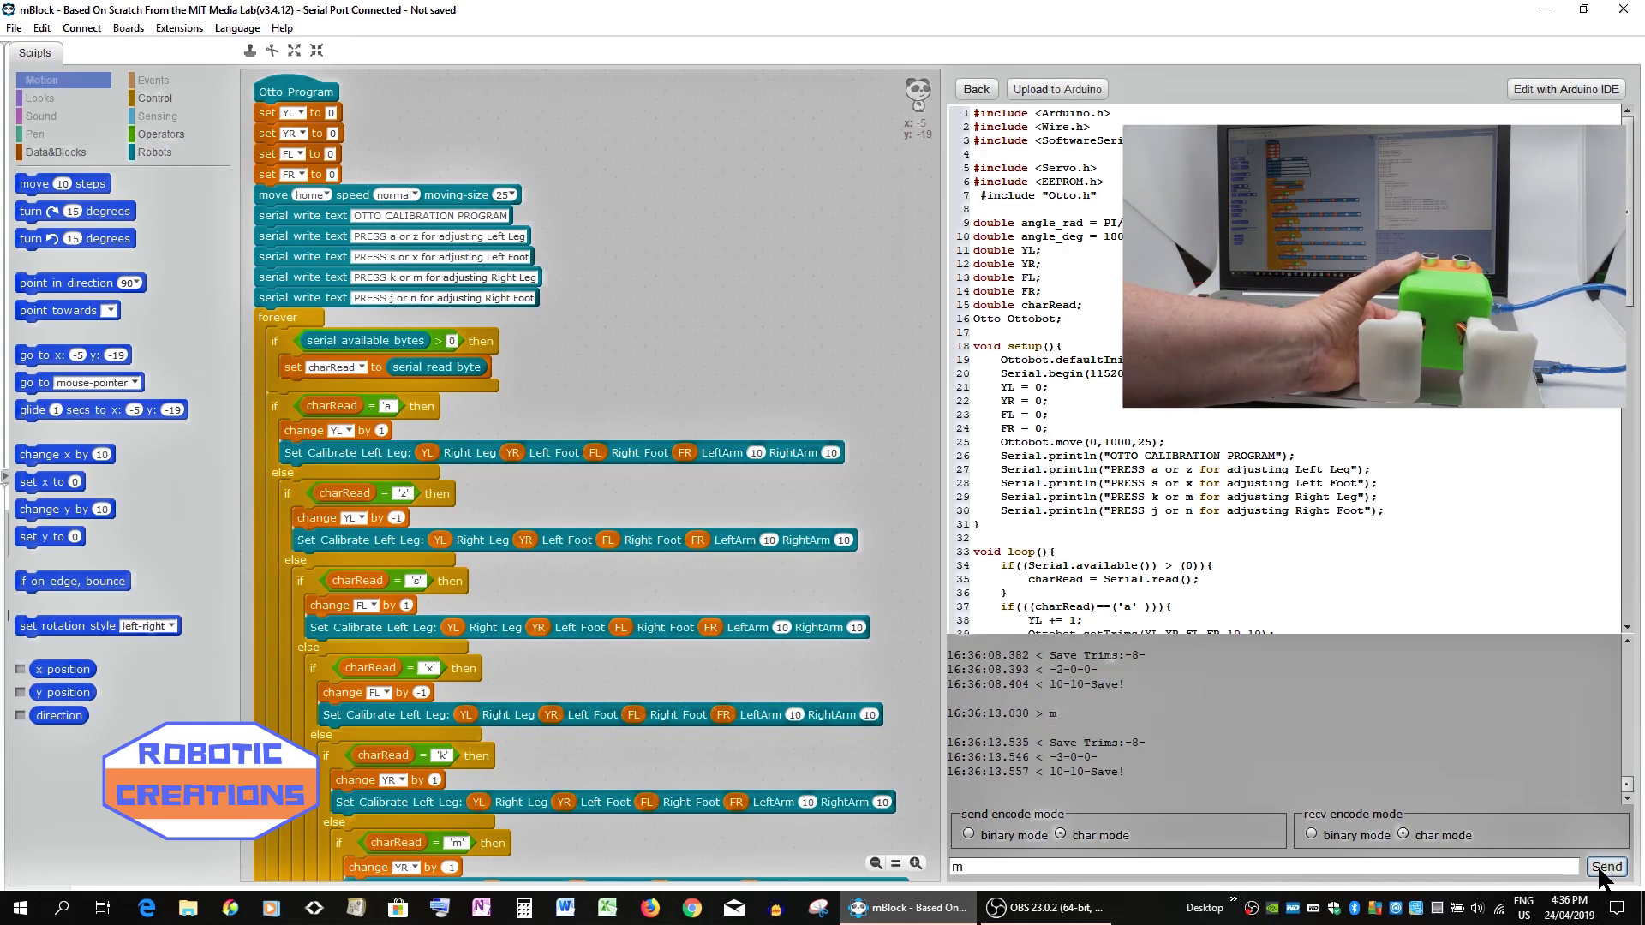
{"action": "left_click", "coordinate": [1605, 867]}
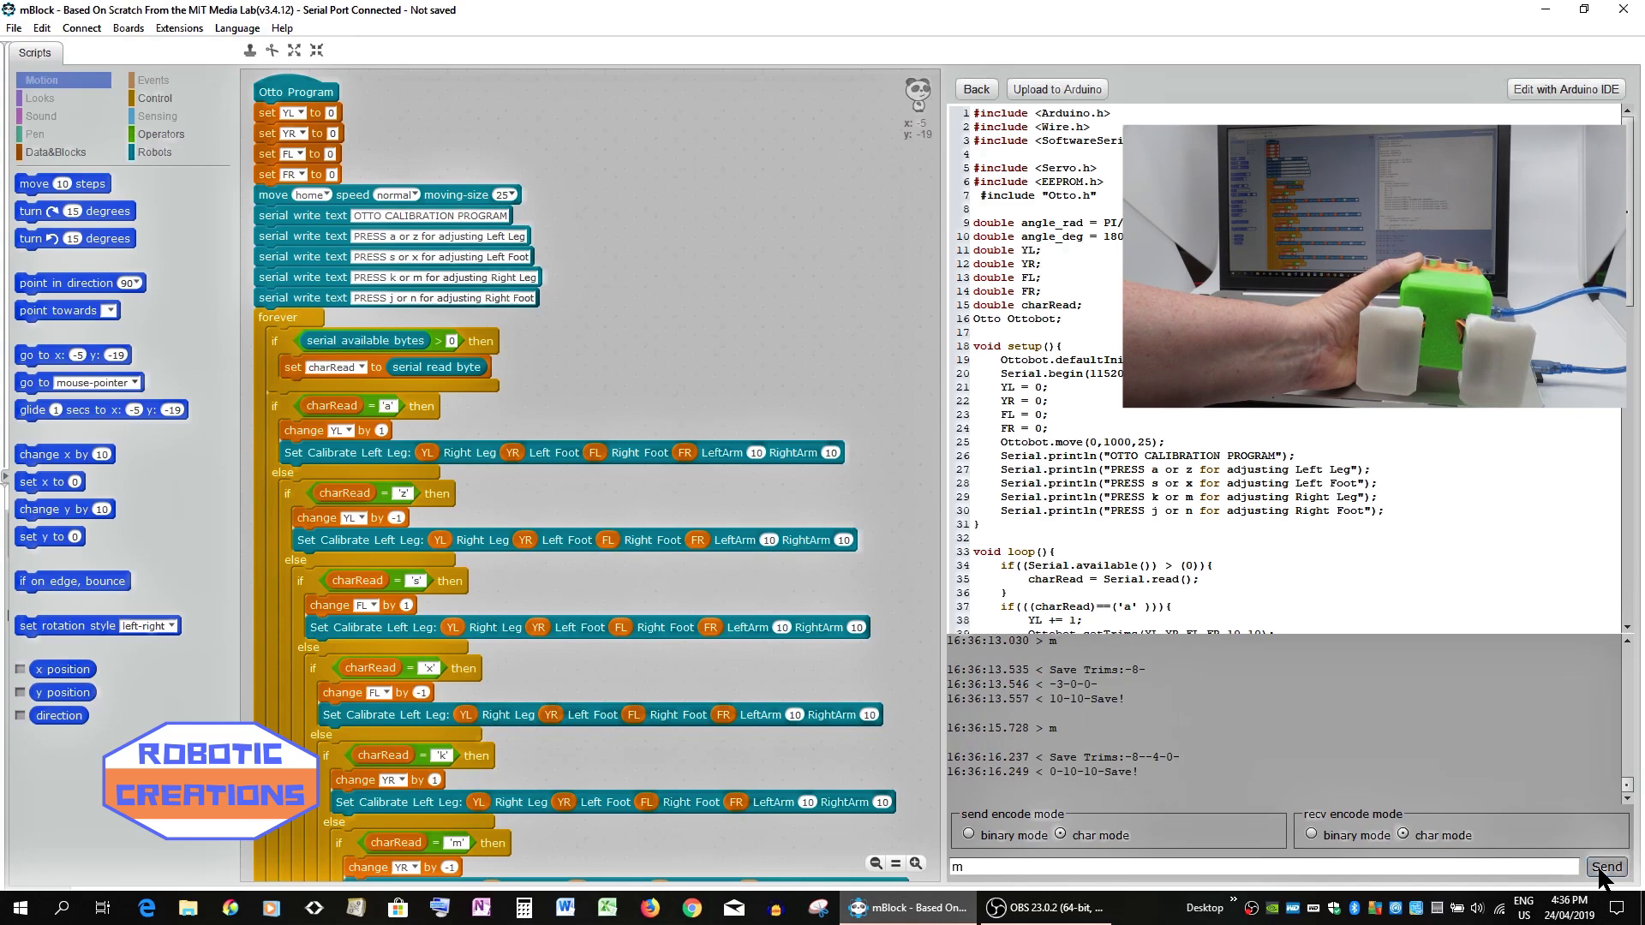
{"action": "left_click", "coordinate": [1606, 867]}
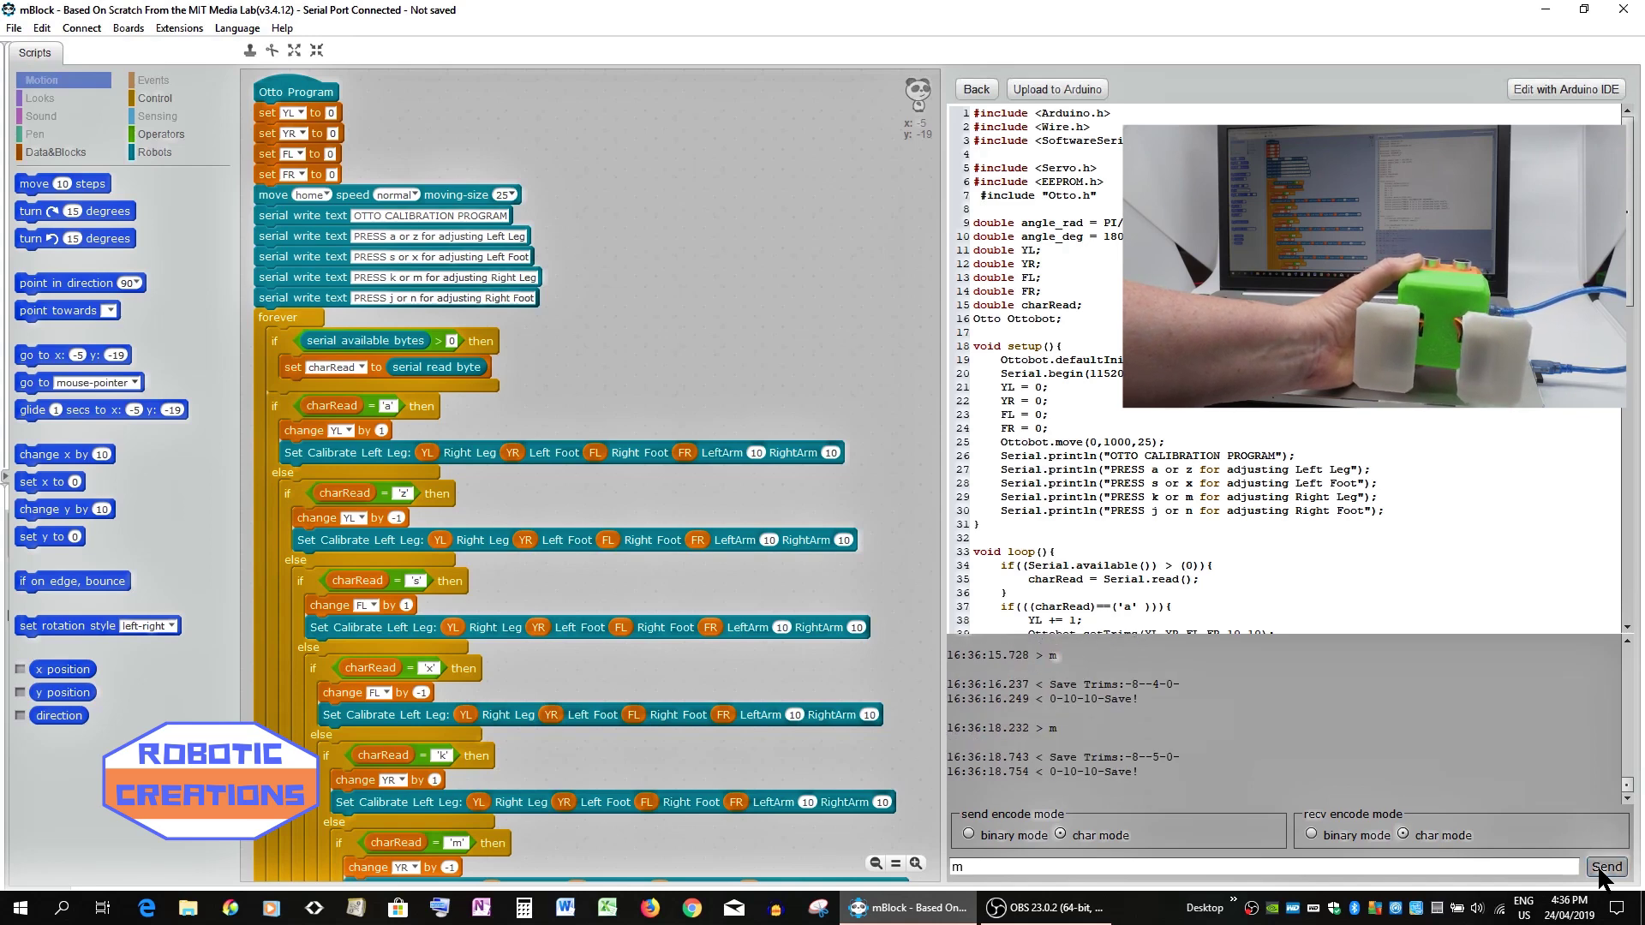
{"action": "left_click", "coordinate": [1606, 868]}
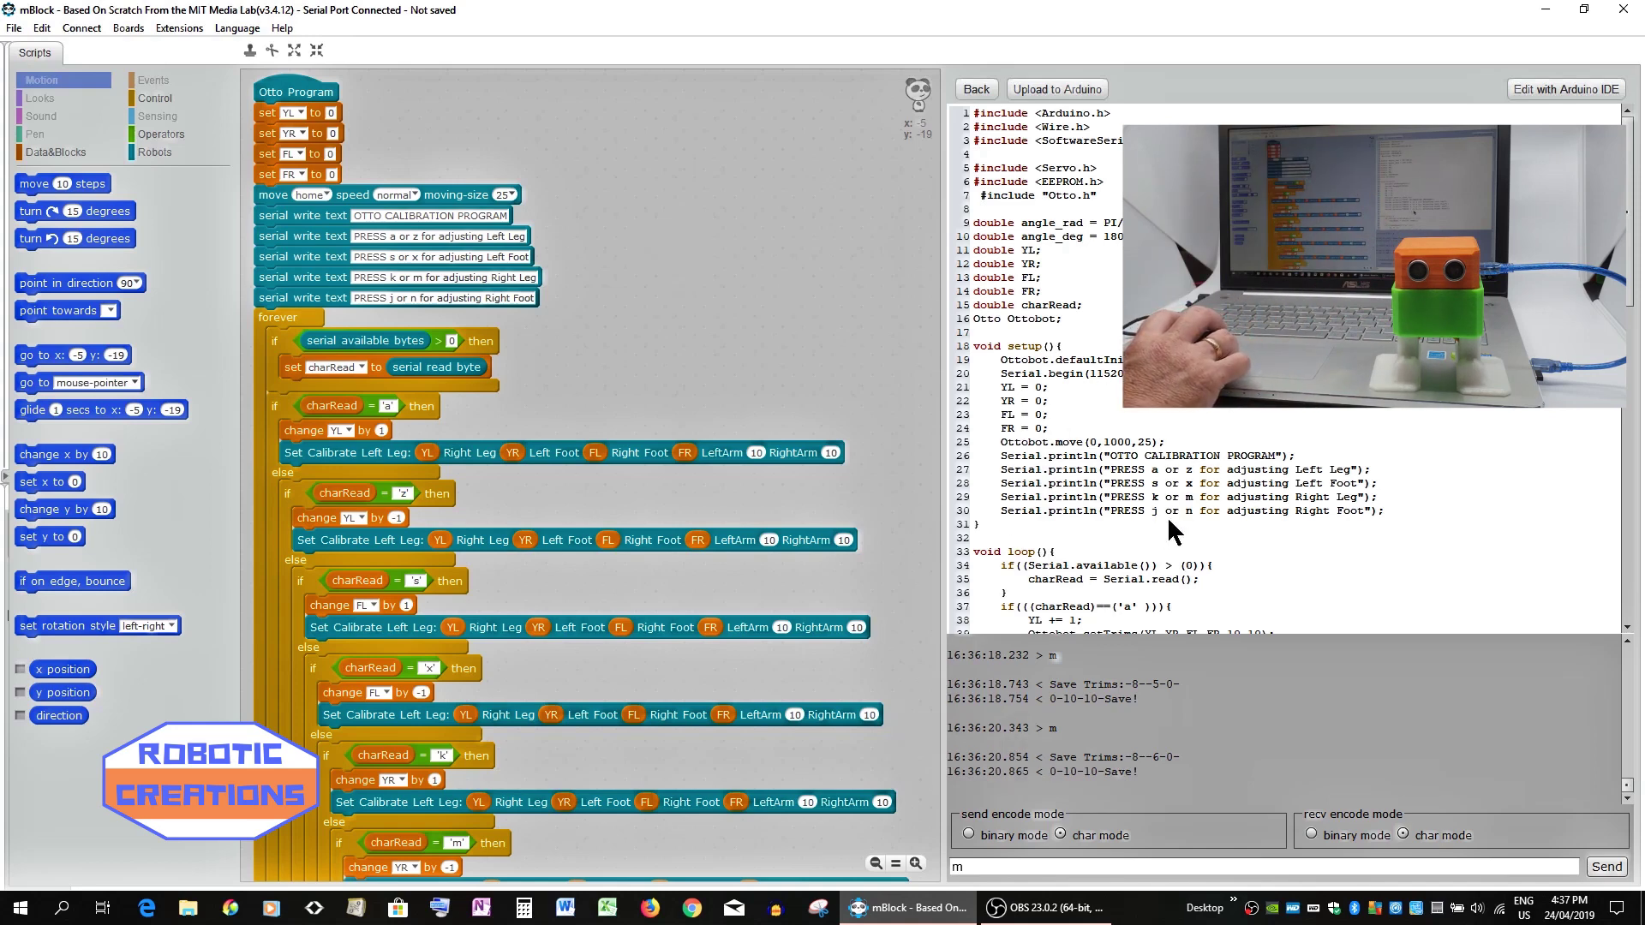
{"action": "left_click", "coordinate": [959, 866]}
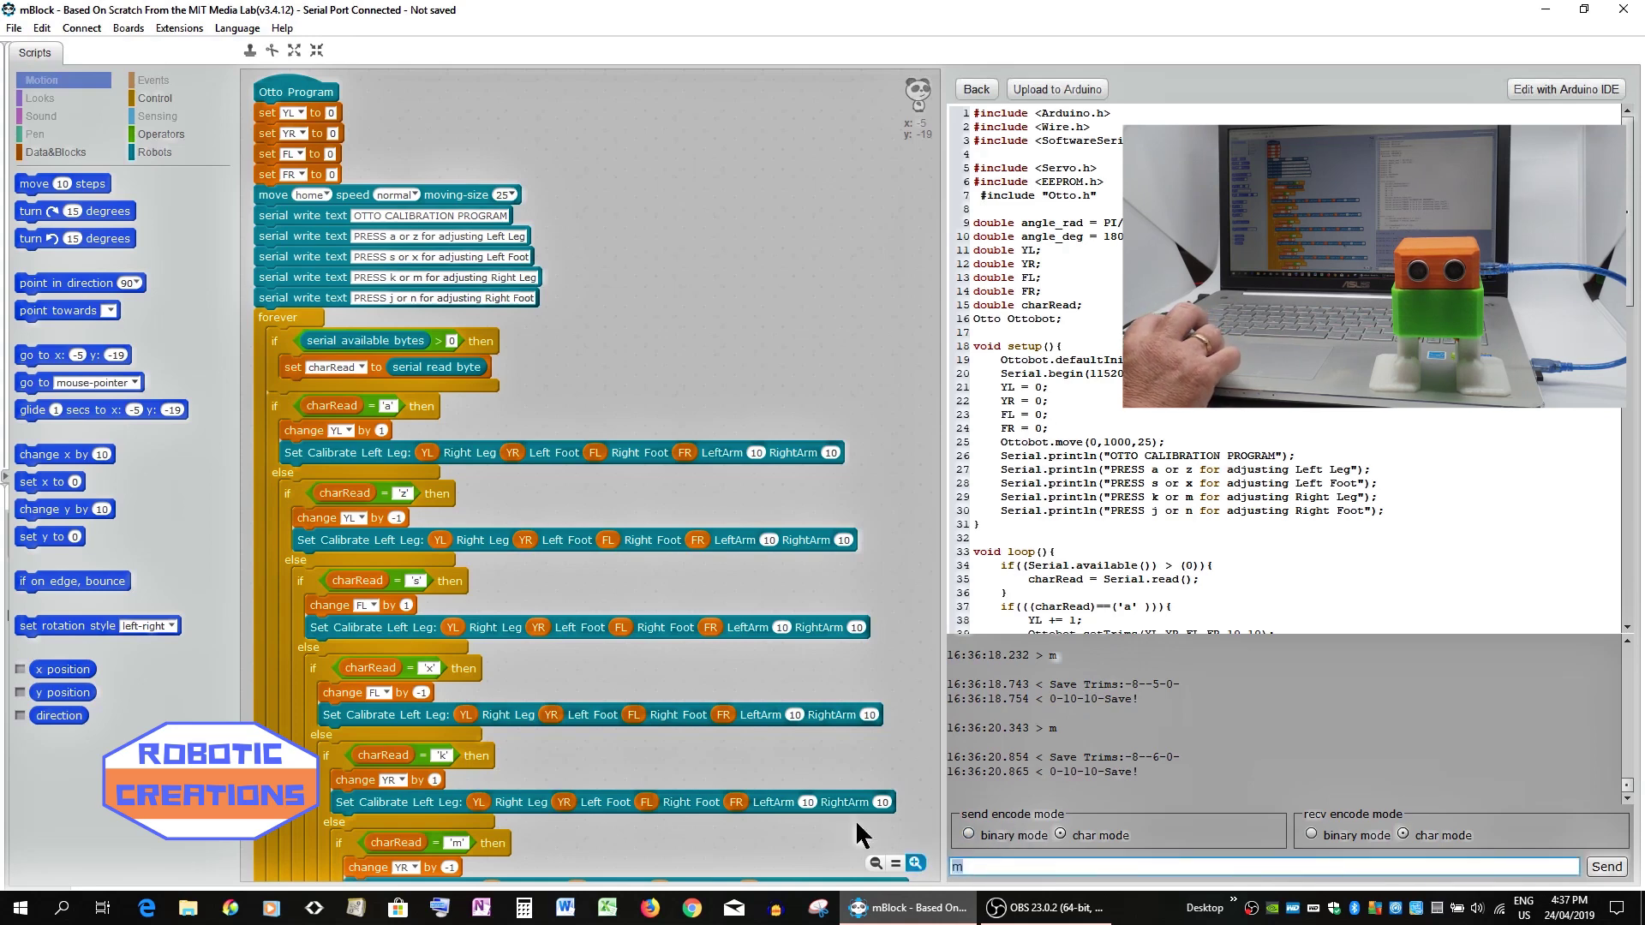
{"action": "type", "text": "j"}
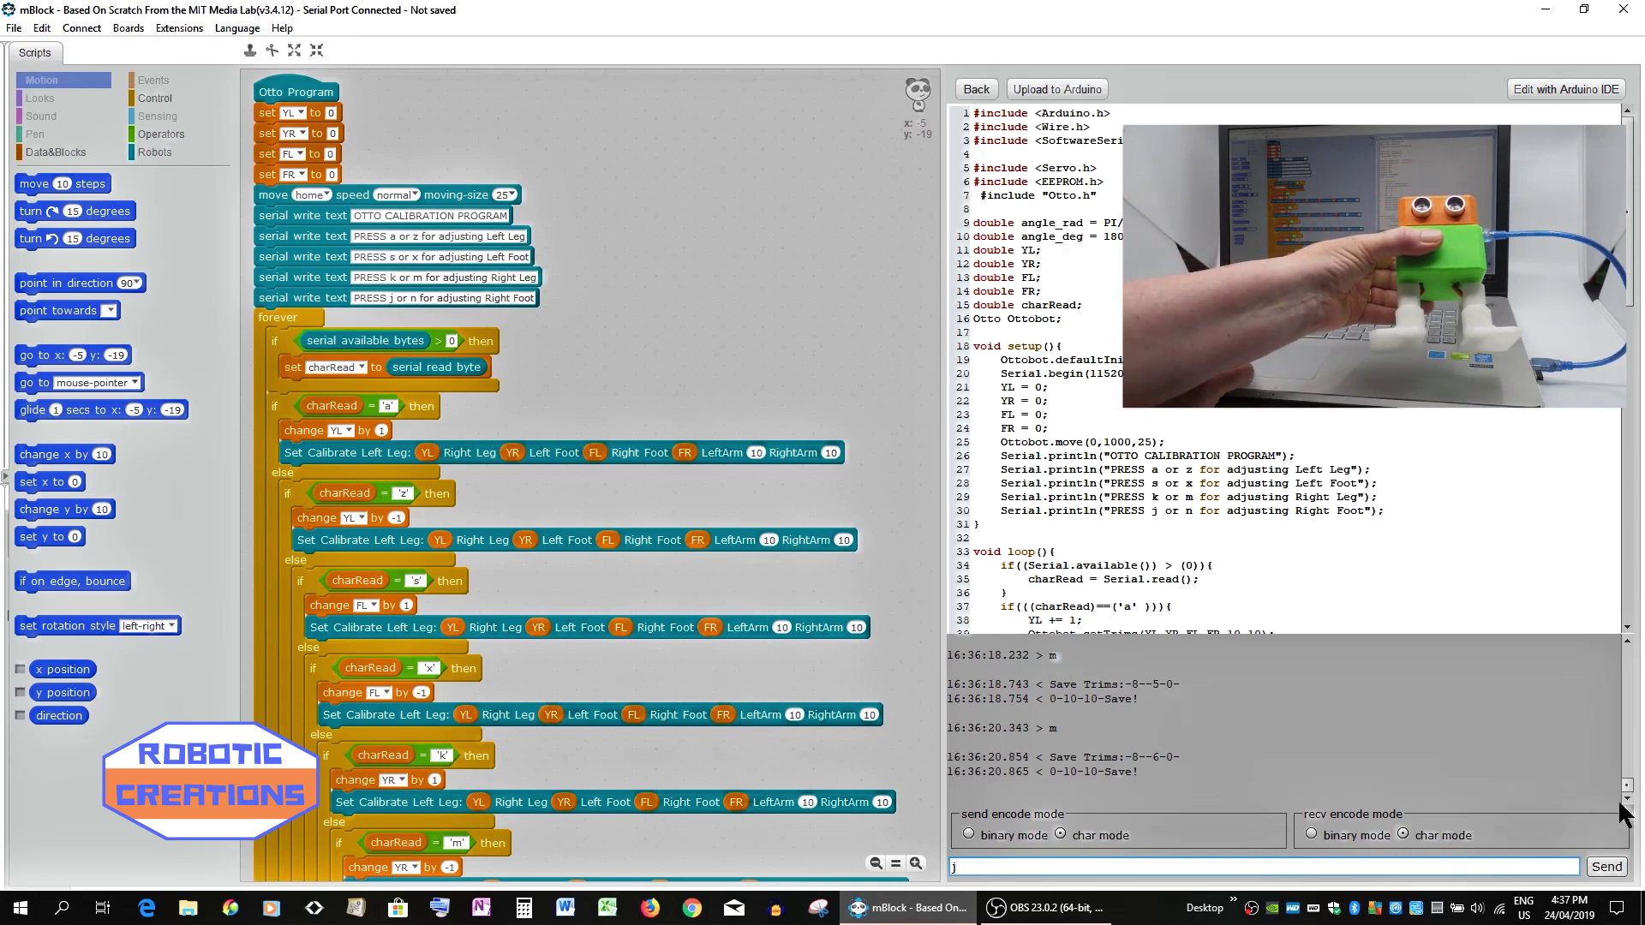
Send j six times to adjust the right foot trim, Save Trims reporting 0.
{"action": "left_click", "coordinate": [1608, 870]}
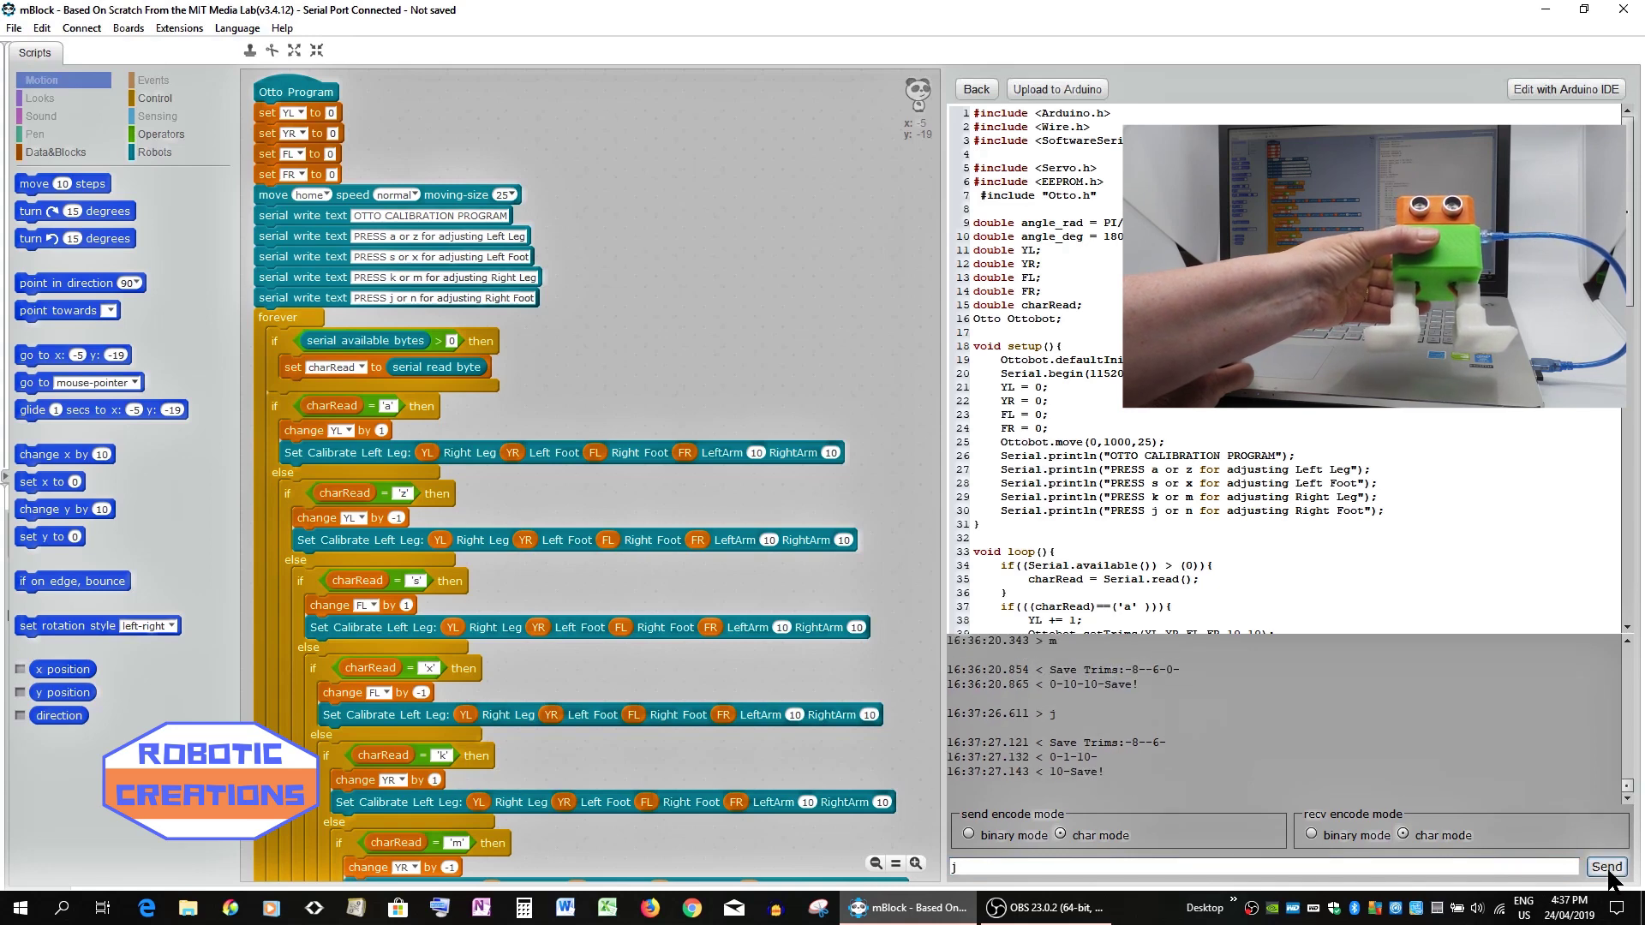
{"action": "left_click", "coordinate": [1608, 870]}
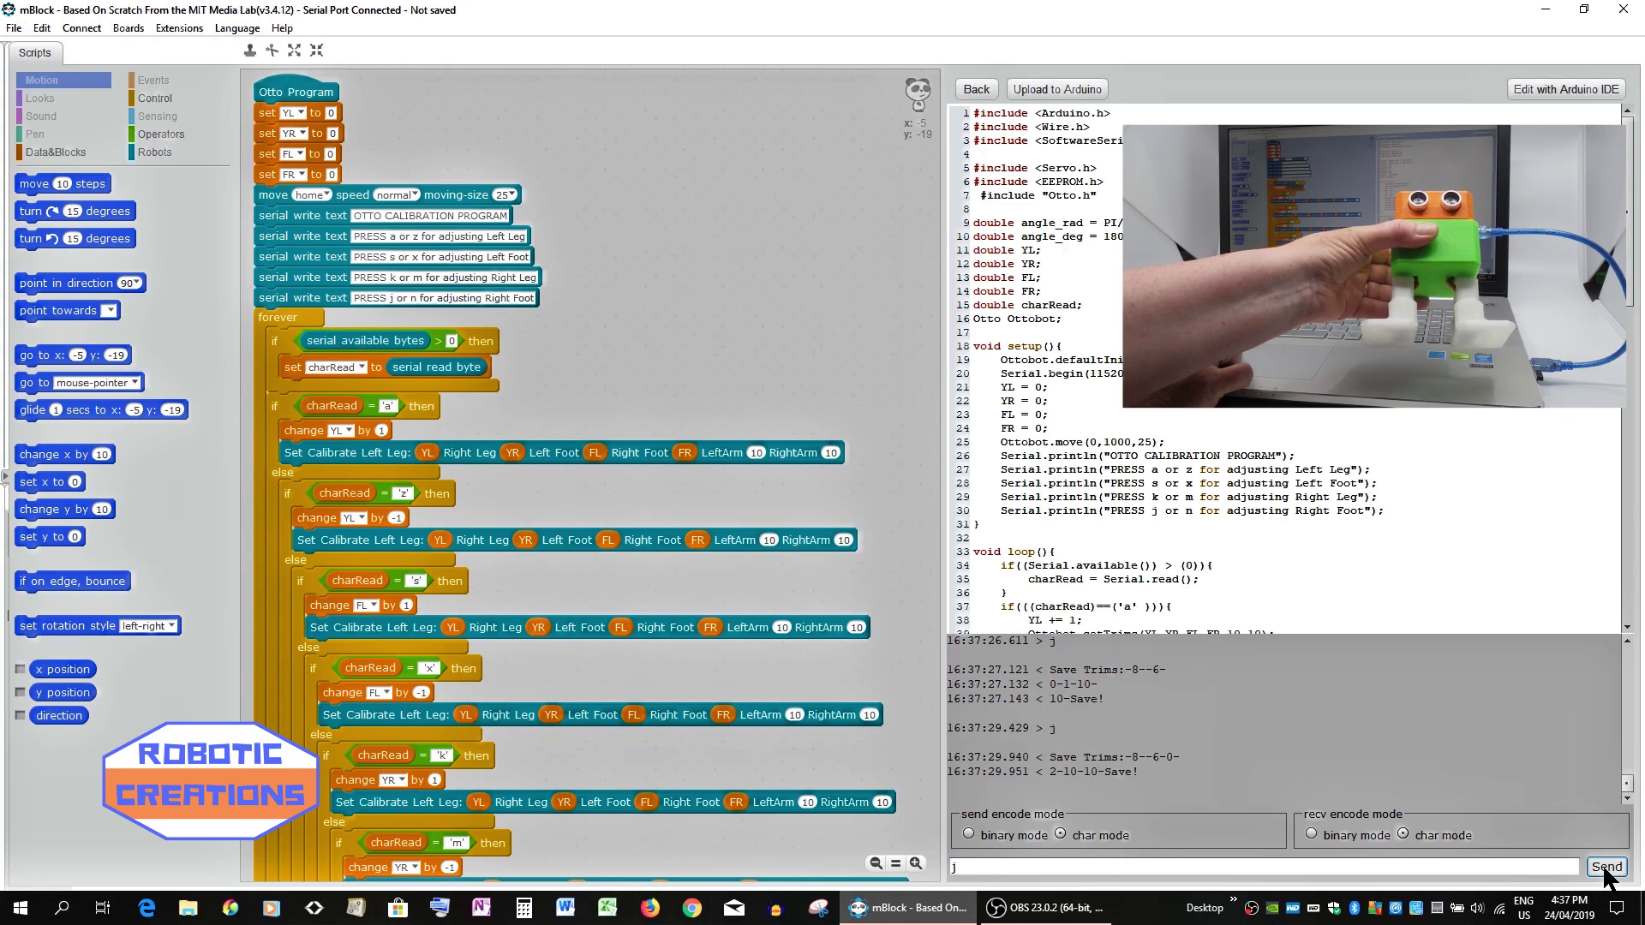
{"action": "left_click", "coordinate": [1608, 870]}
{"action": "left_click", "coordinate": [1605, 872]}
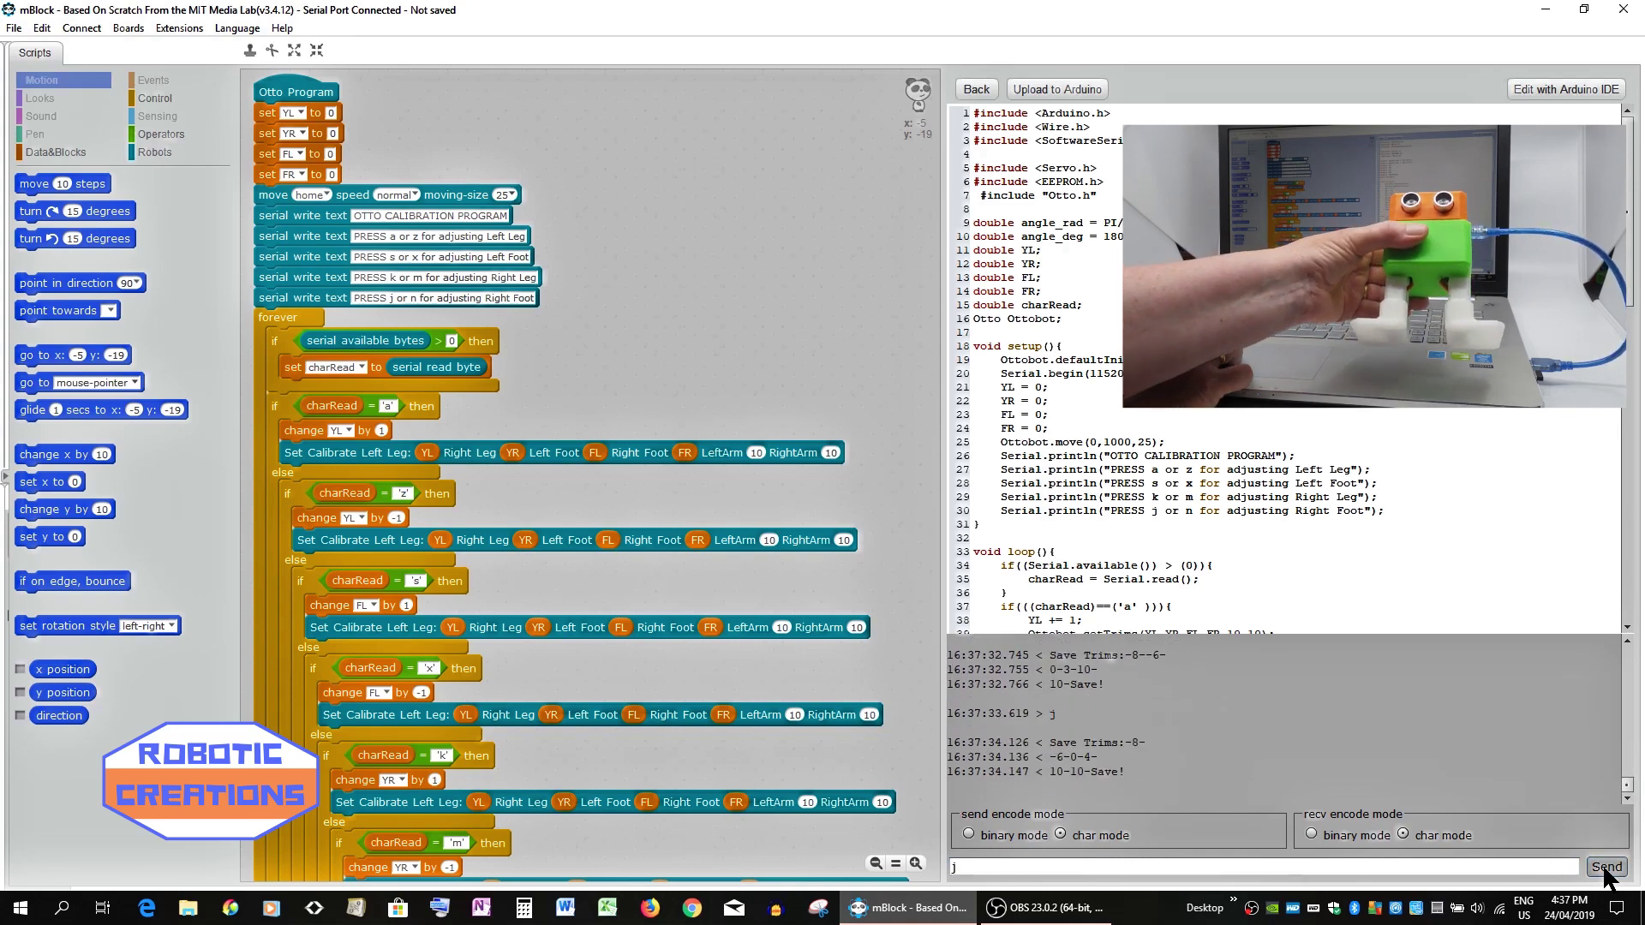
{"action": "left_click", "coordinate": [1605, 870]}
{"action": "left_click", "coordinate": [1604, 870]}
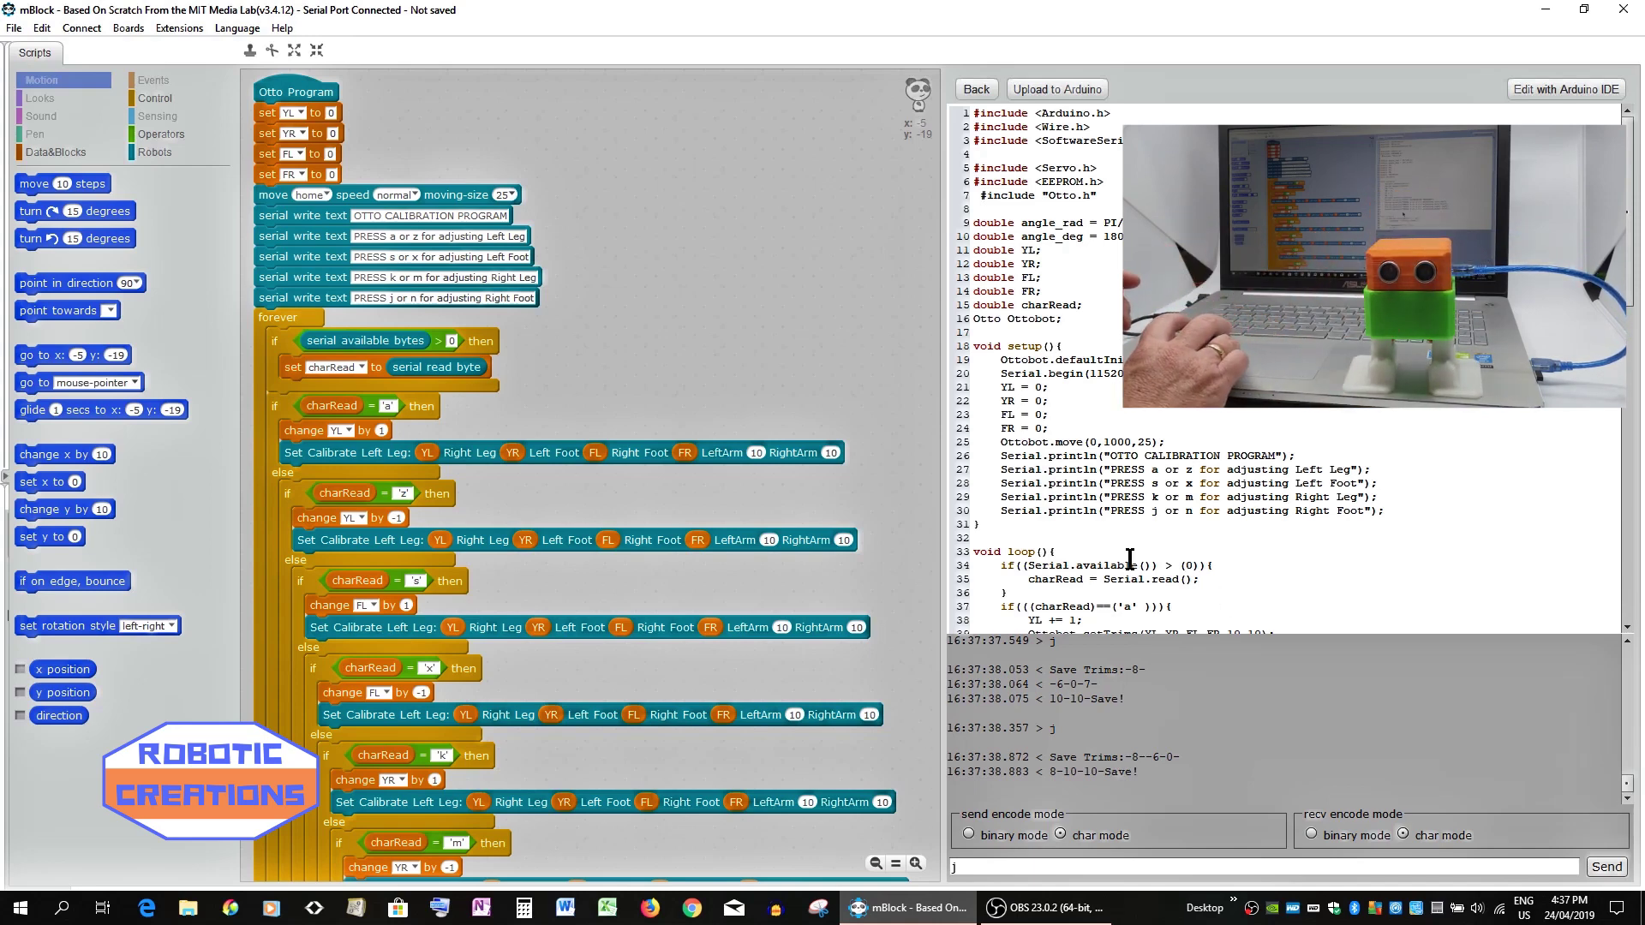
Send s twice to adjust the left foot trim, Save Trims reporting 3.
{"action": "double_click", "coordinate": [963, 868]}
{"action": "type", "text": "s"}
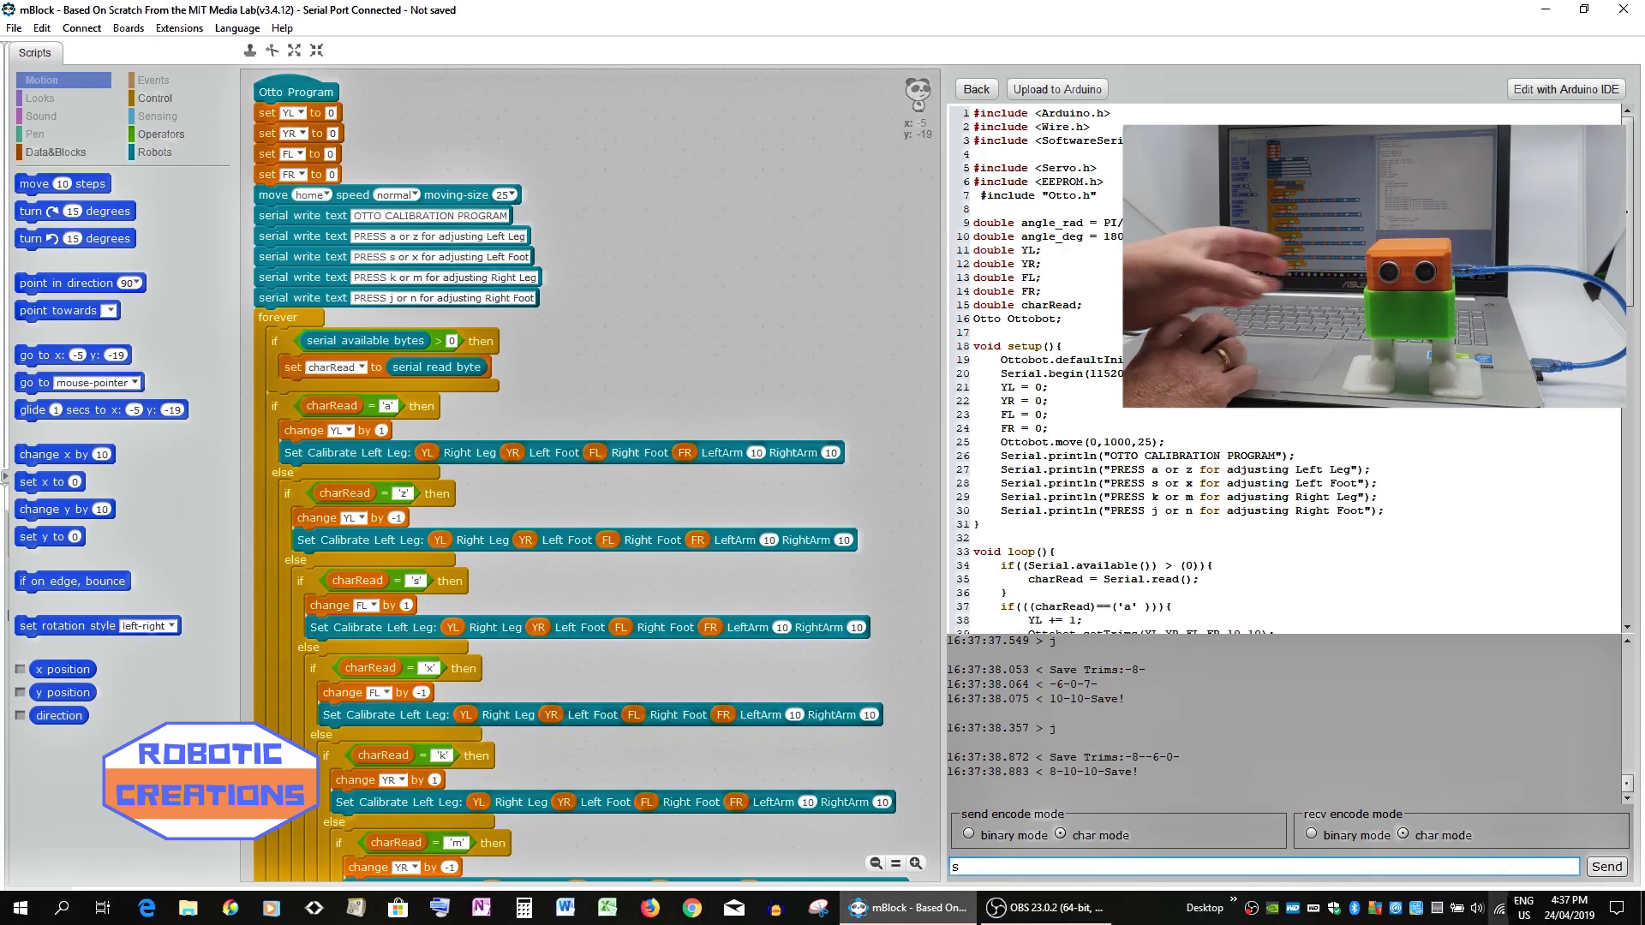
{"action": "left_click", "coordinate": [1607, 868]}
{"action": "left_click", "coordinate": [1607, 870]}
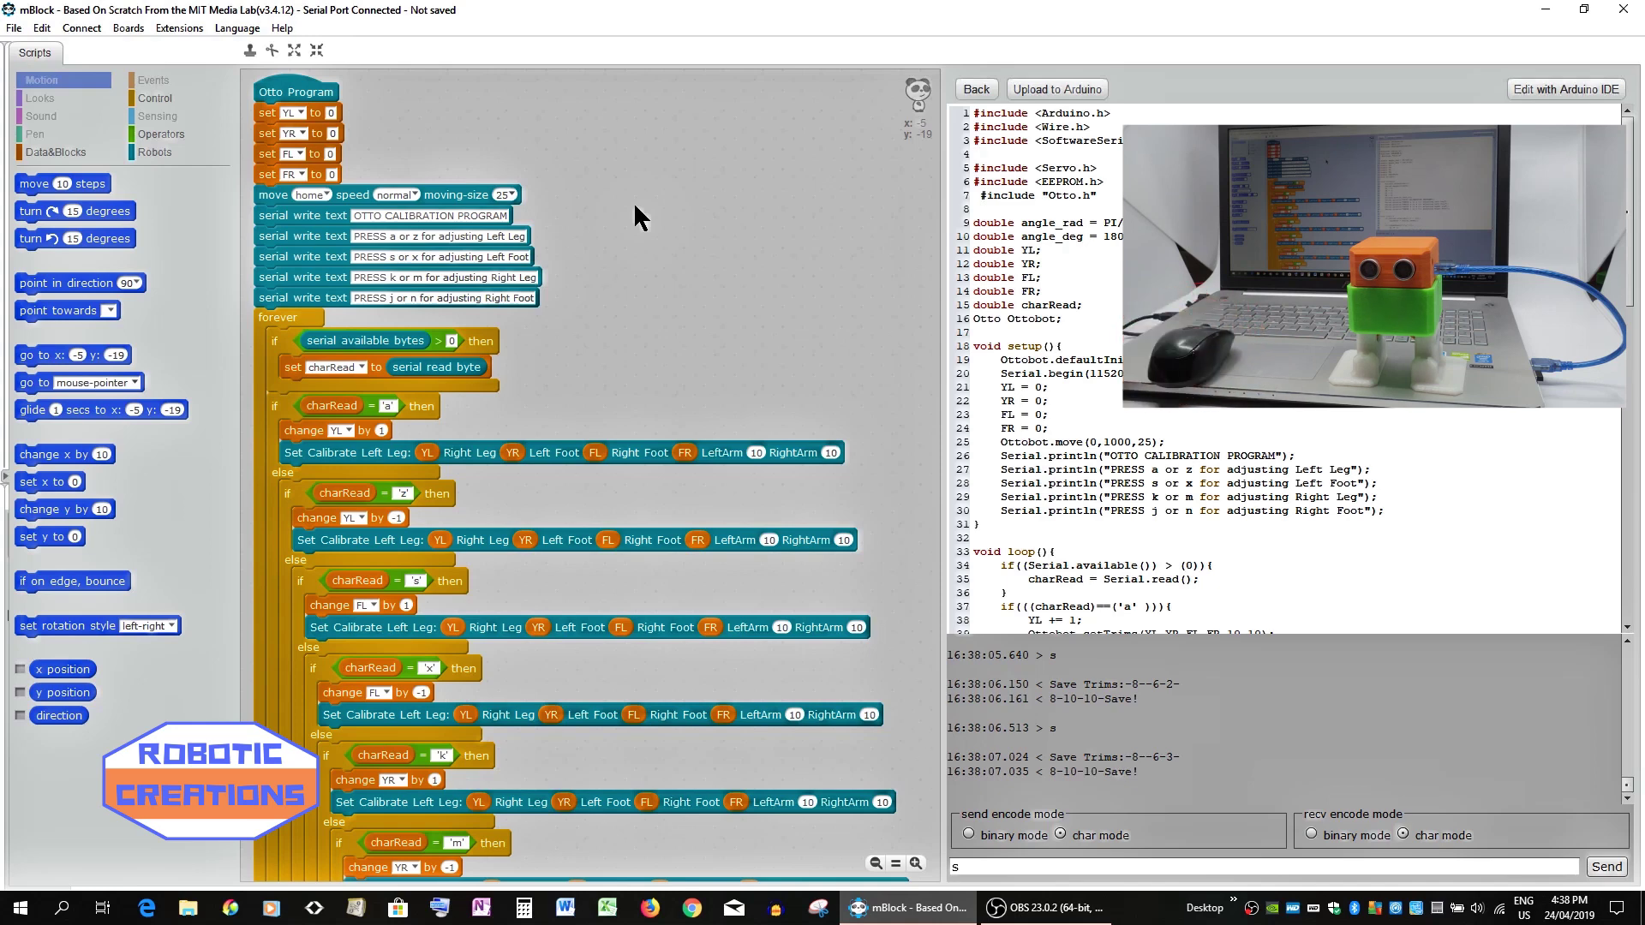
{"action": "left_click", "coordinate": [16, 30]}
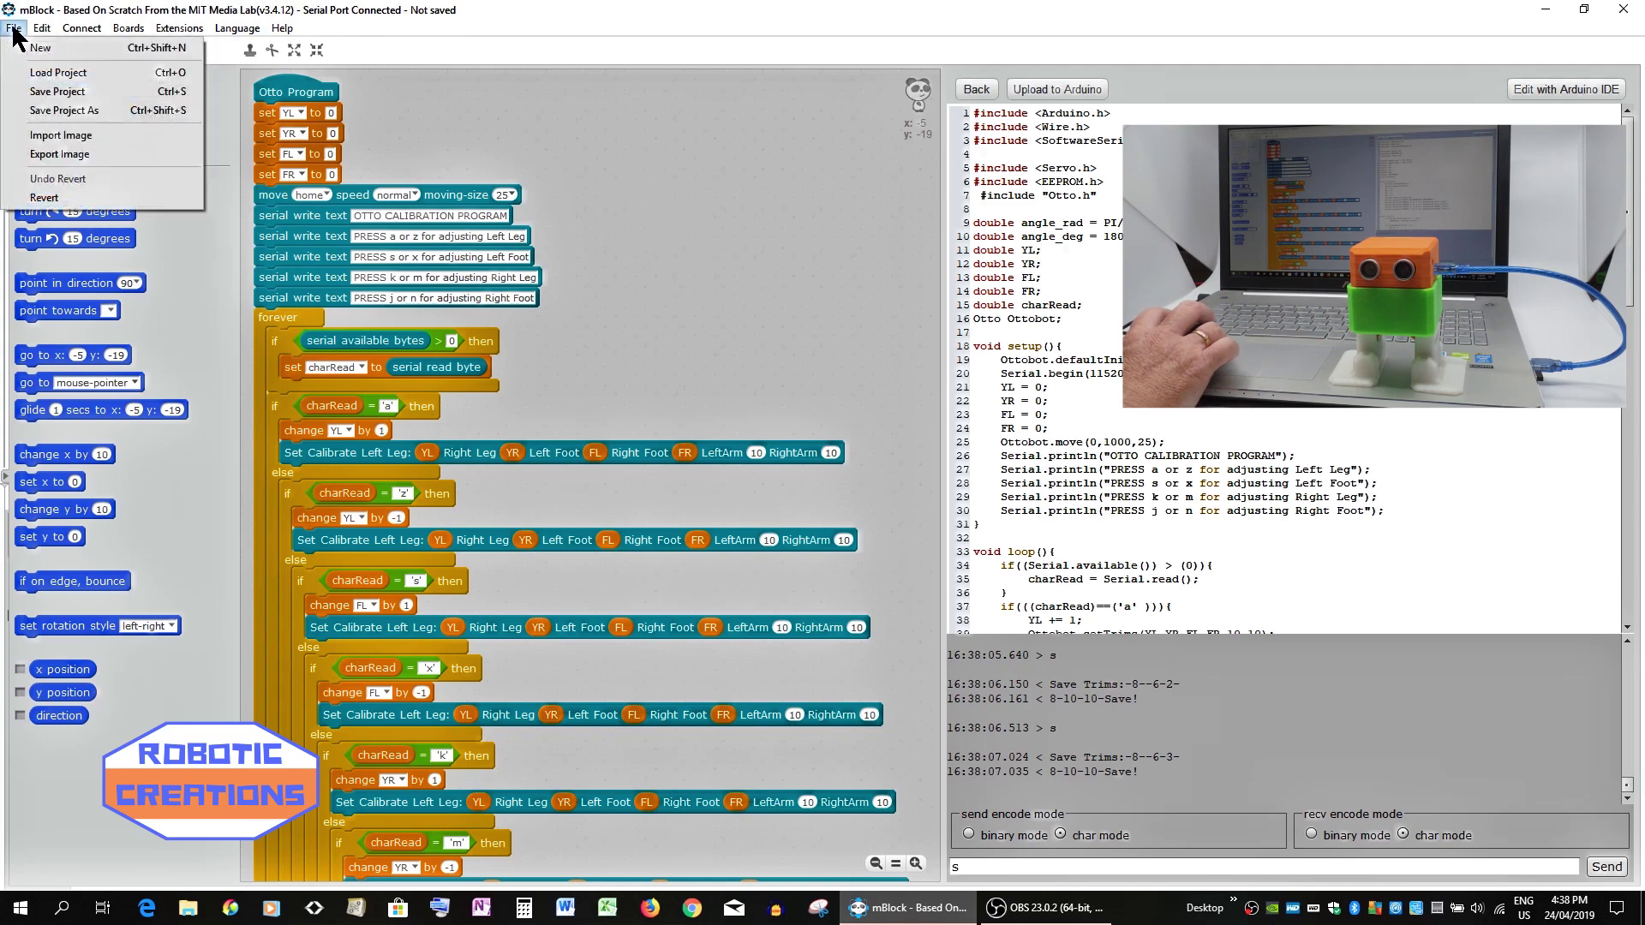
Load Demo_Dance_Performance from the Examples > Demo folder via Load Project.
{"action": "left_click", "coordinate": [42, 75]}
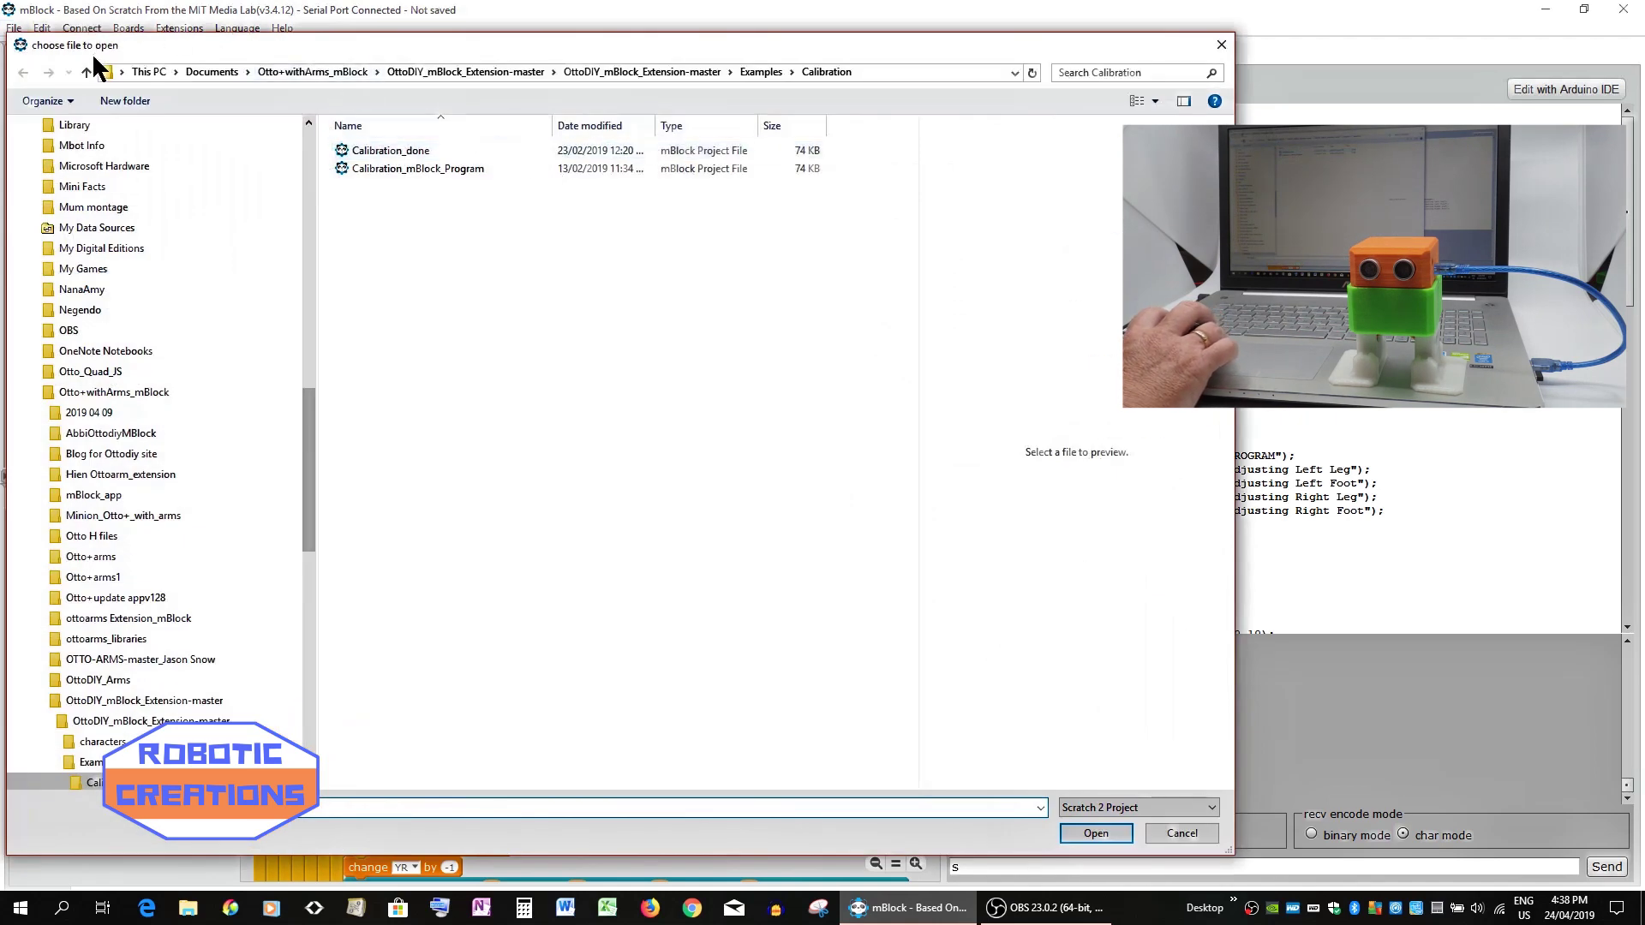
{"action": "left_click", "coordinate": [90, 74]}
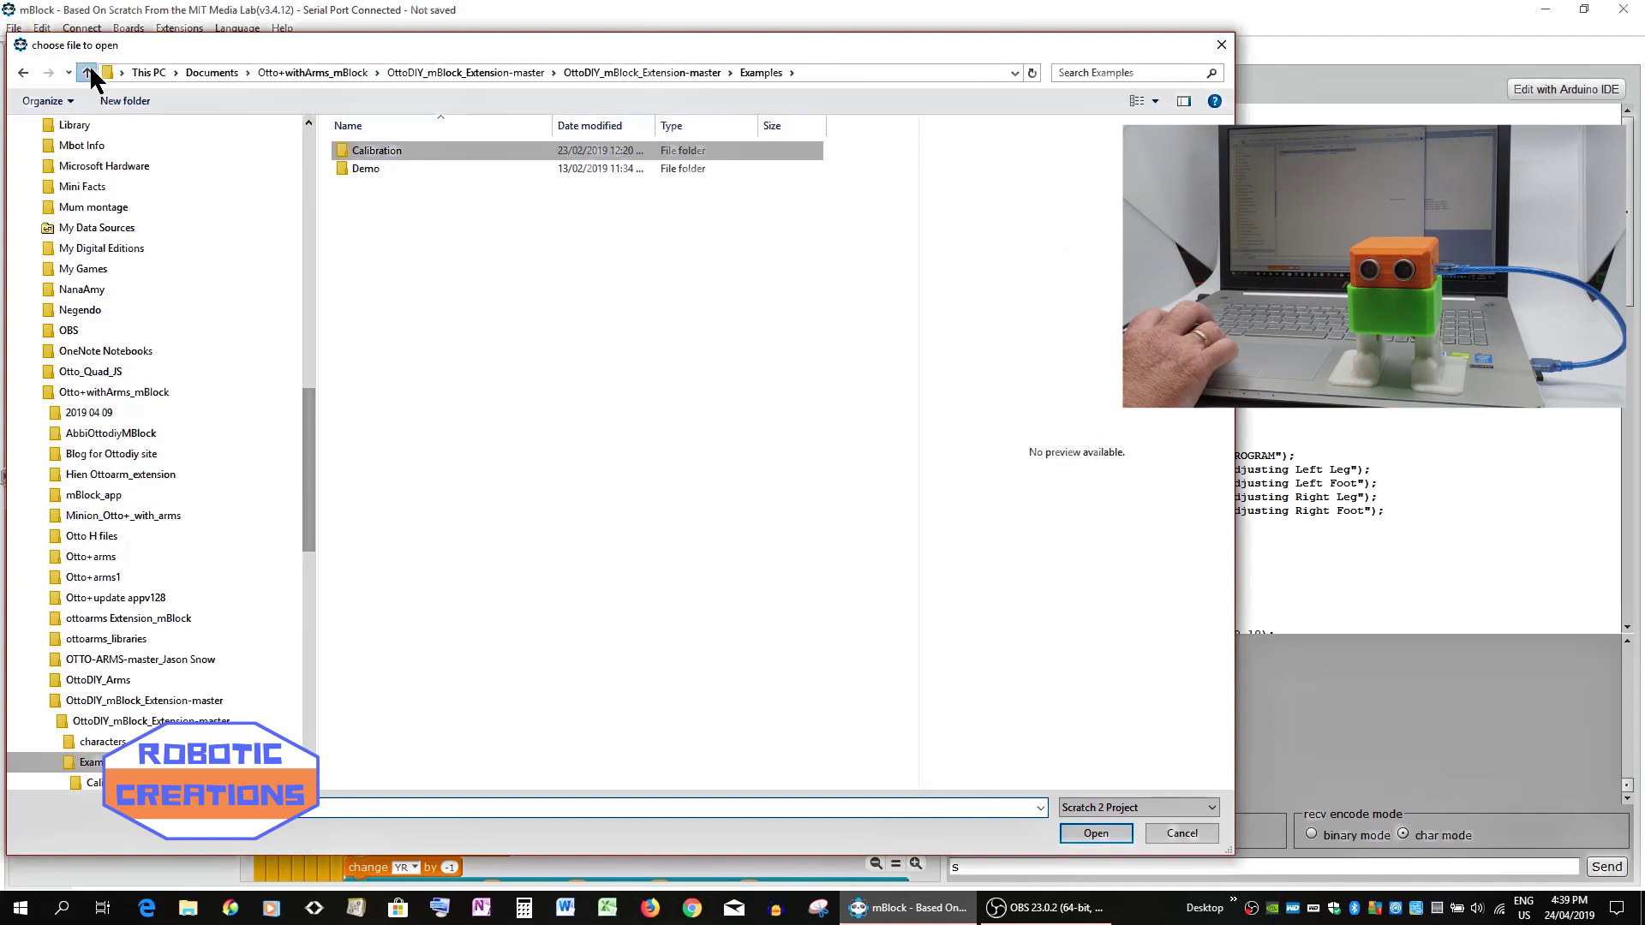
{"action": "double_click", "coordinate": [367, 175]}
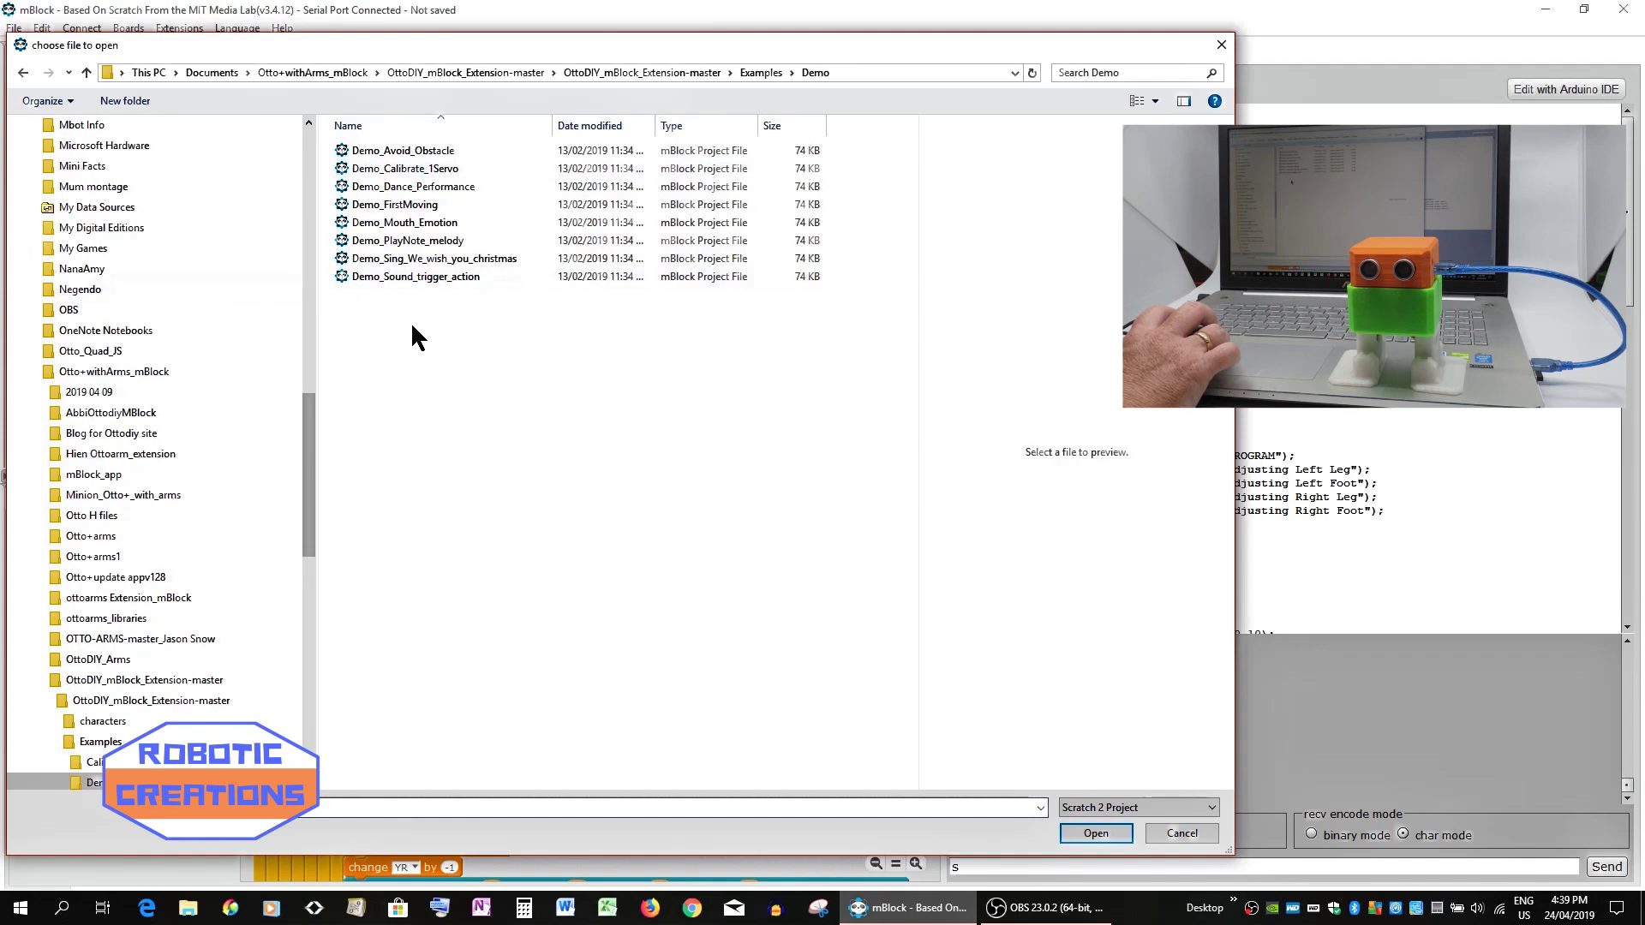
{"action": "left_click", "coordinate": [450, 186]}
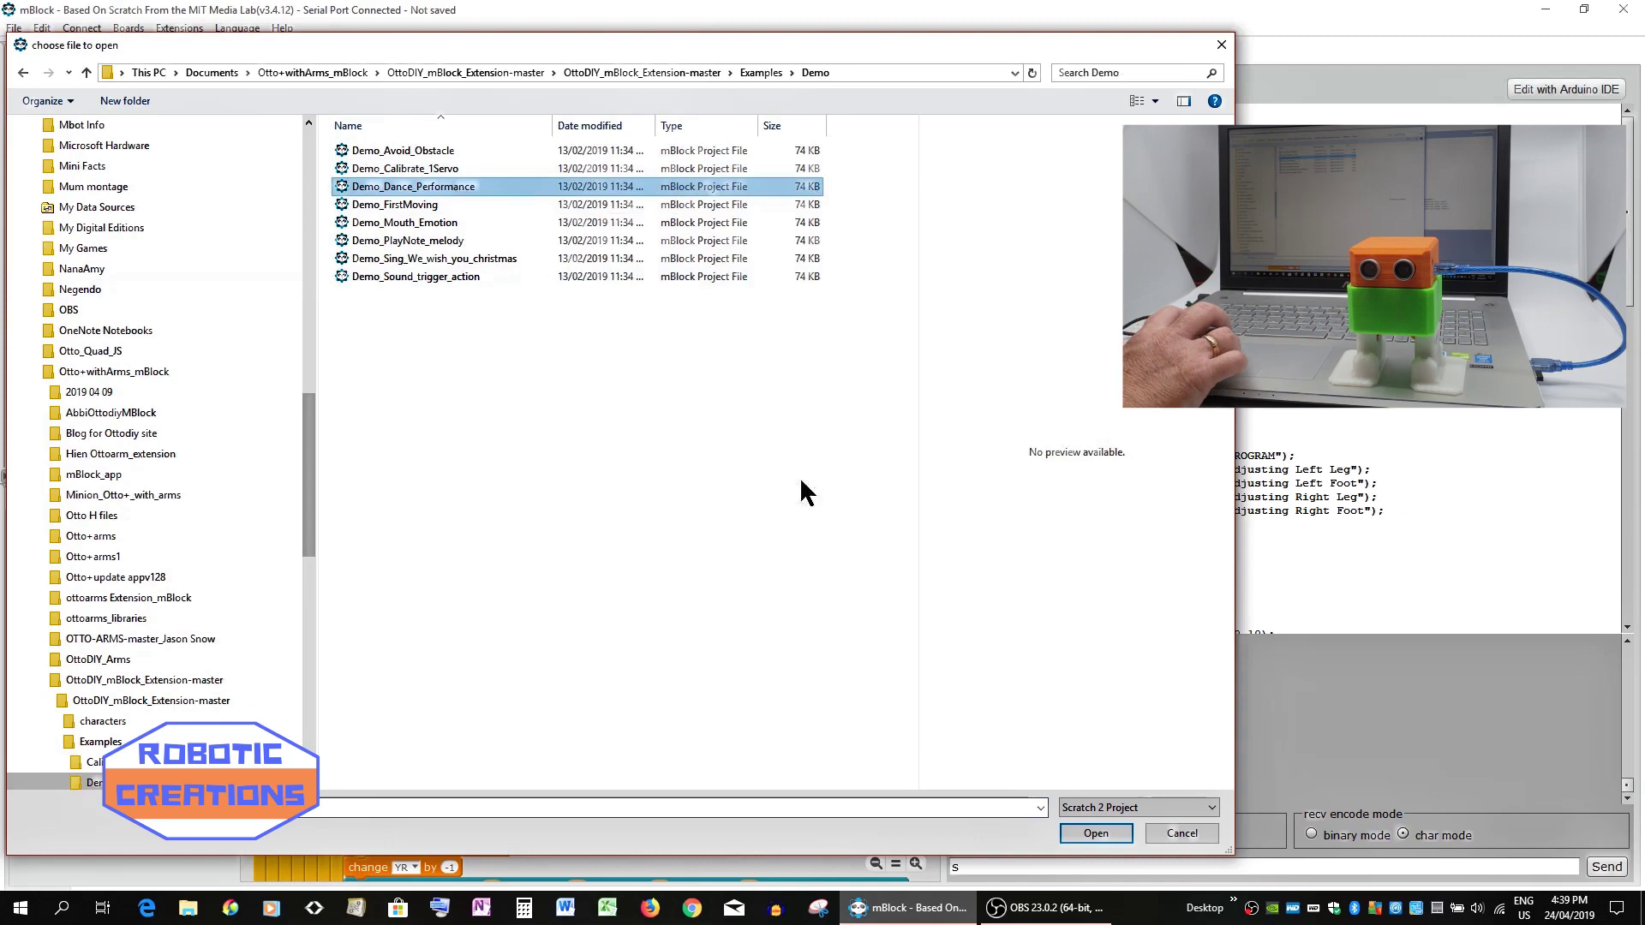
{"action": "left_click", "coordinate": [1102, 830]}
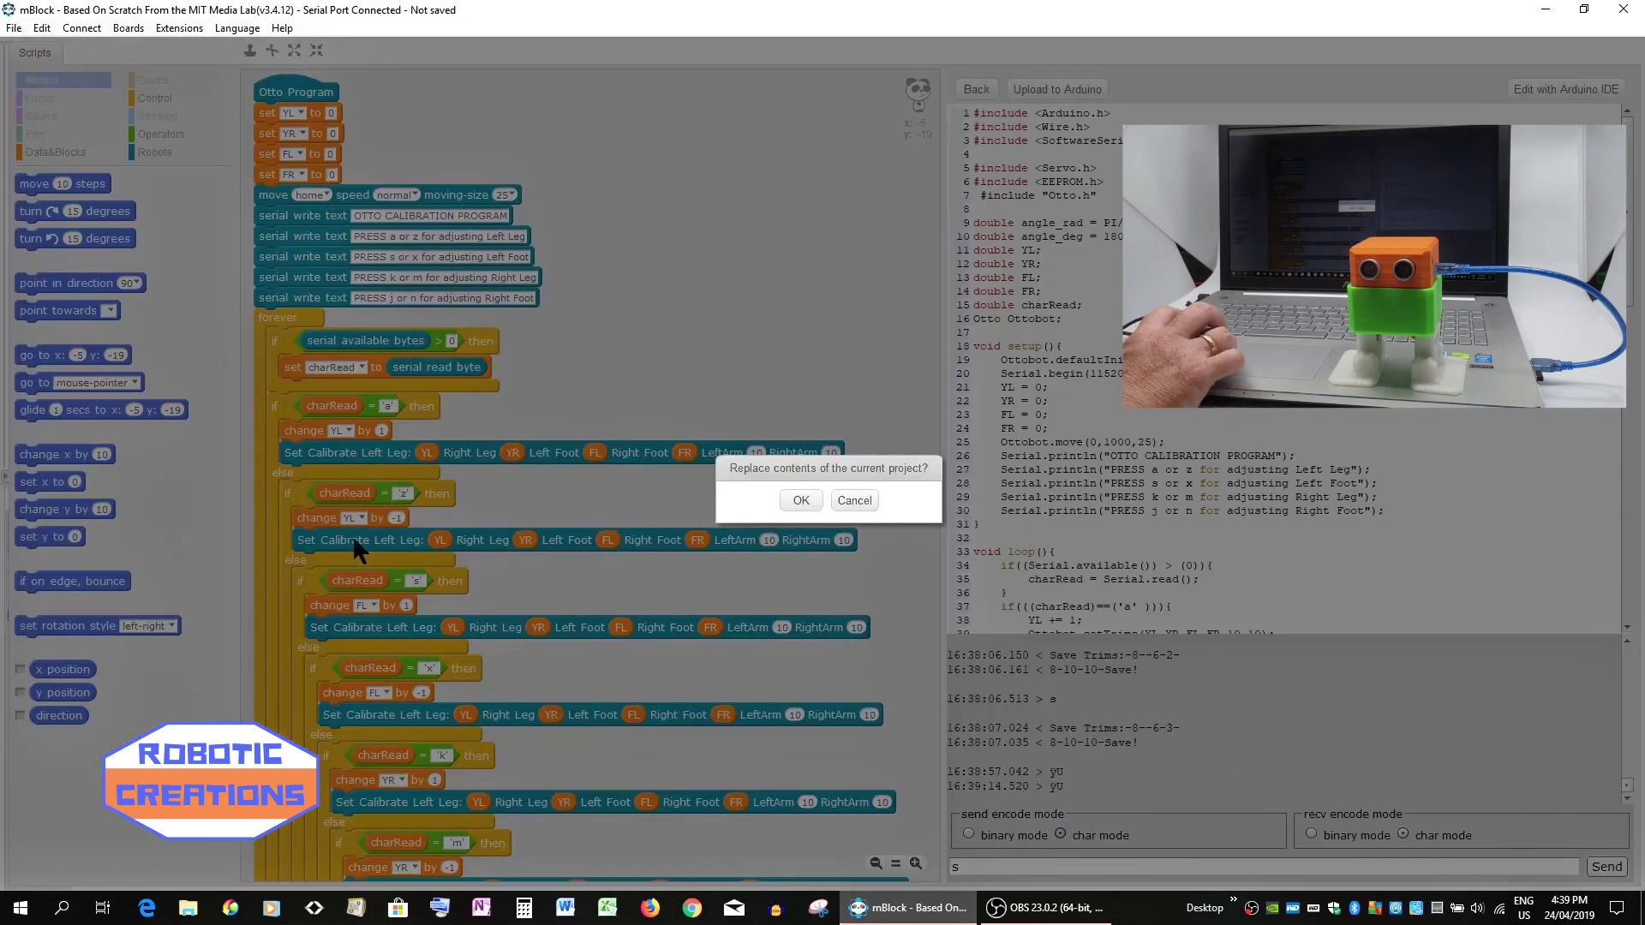
Confirm replacing the current project and start uploading the dance program to Arduino.
{"action": "left_click", "coordinate": [801, 501]}
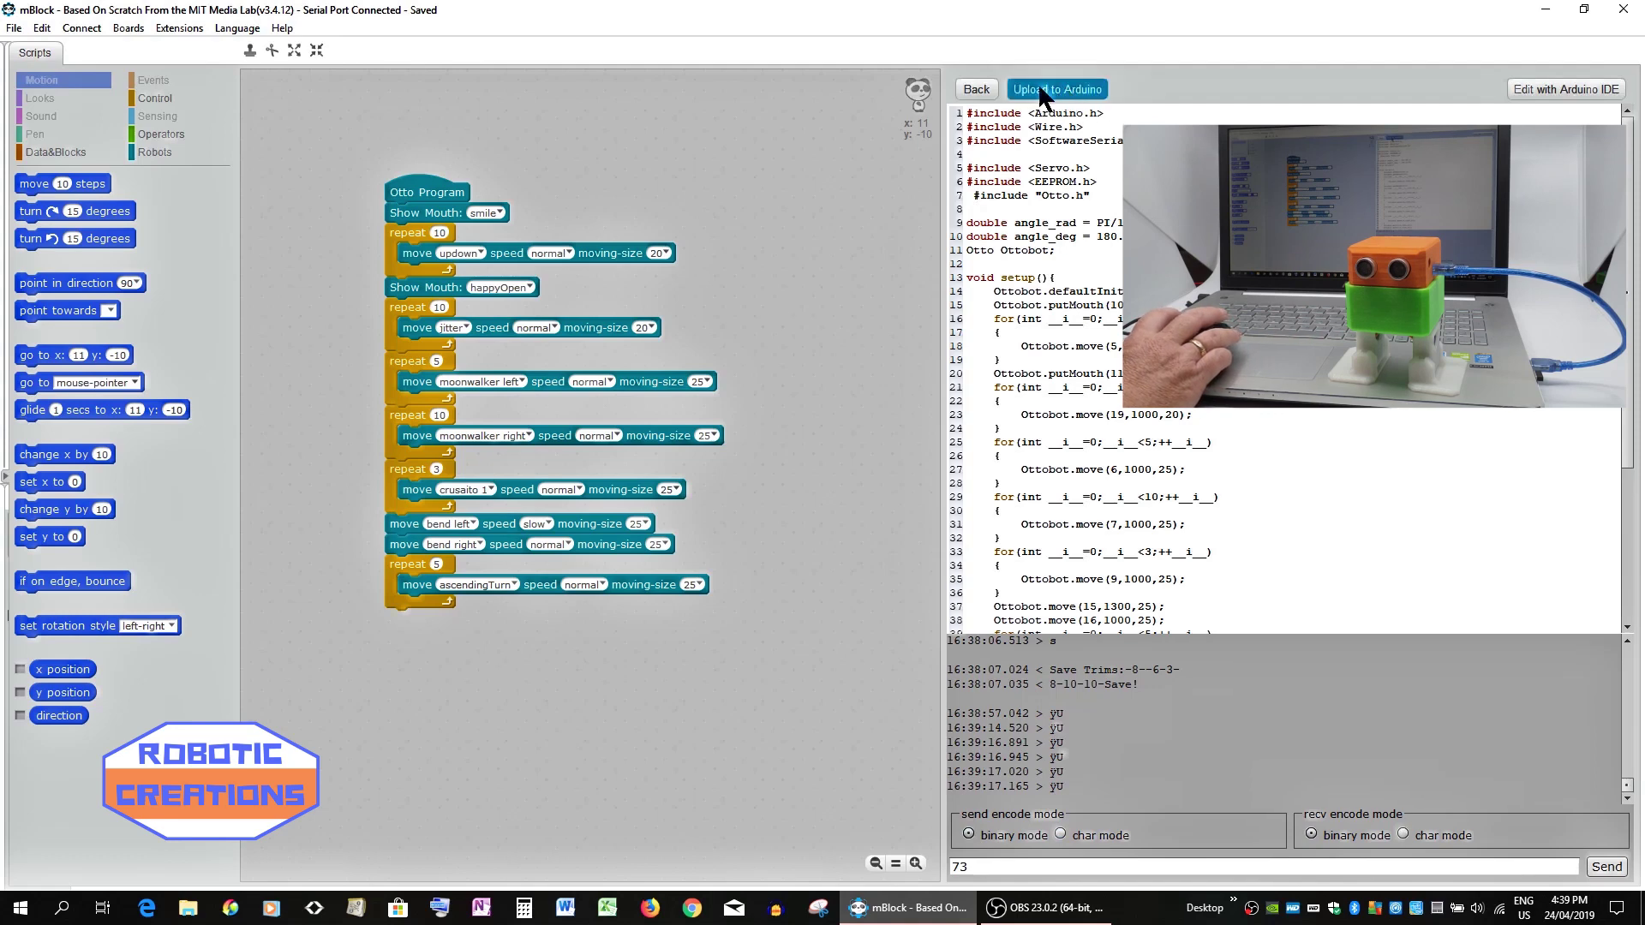
{"action": "left_click", "coordinate": [1064, 90]}
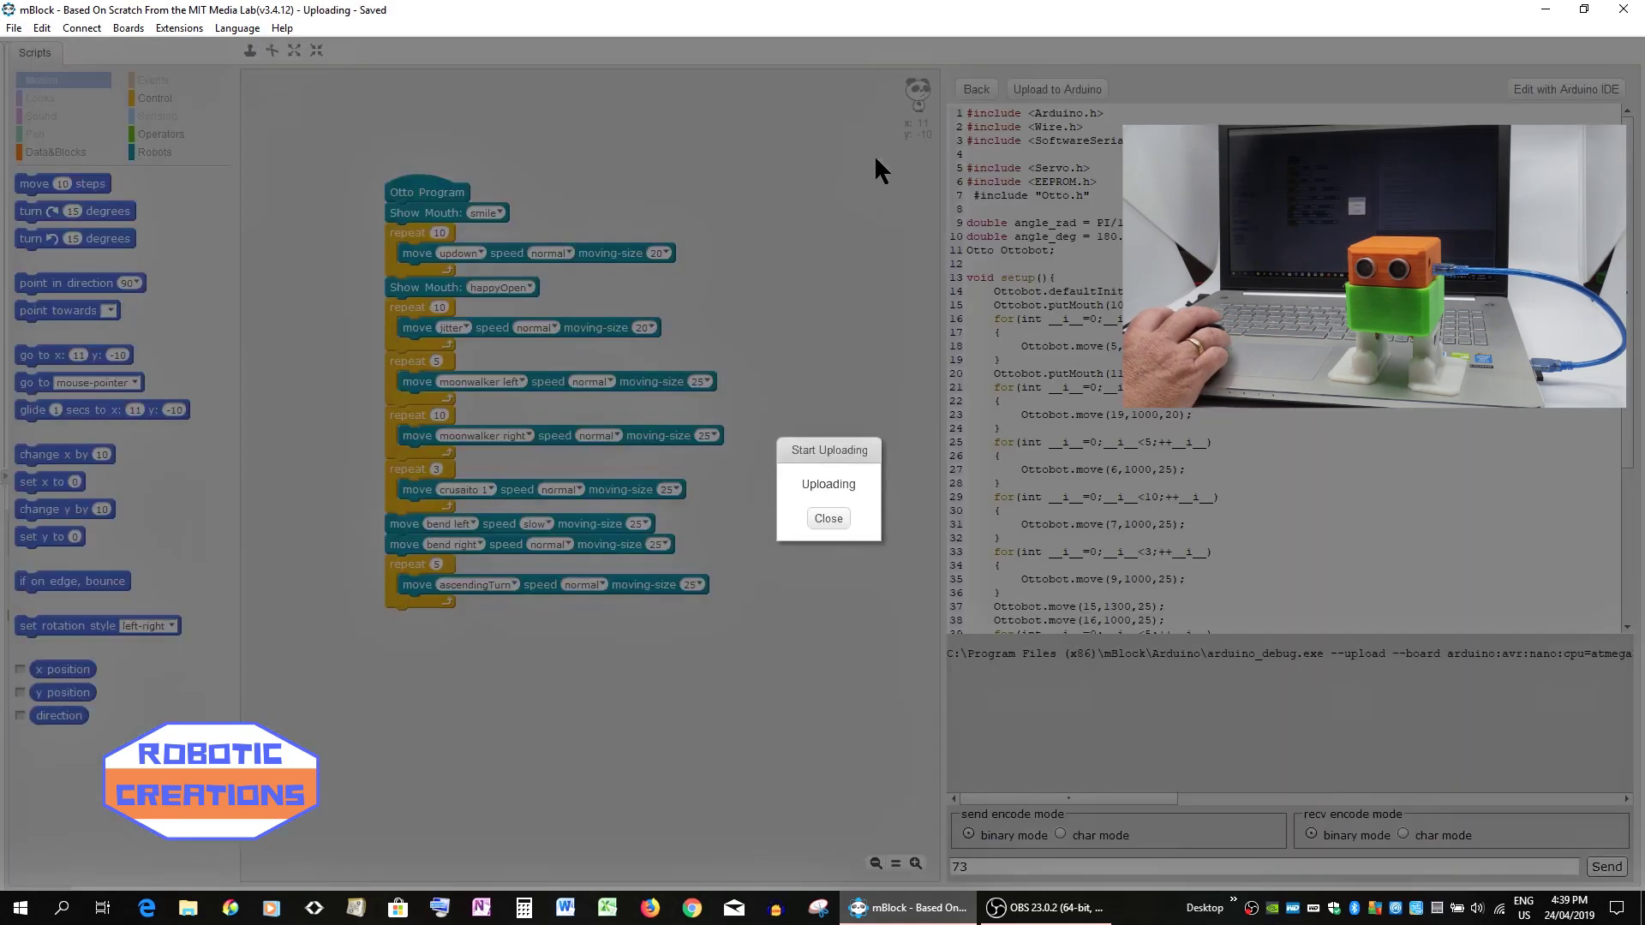
Dismiss the Uploading notice and let the dance program compile for the Arduino Nano.
{"action": "left_click", "coordinate": [828, 518]}
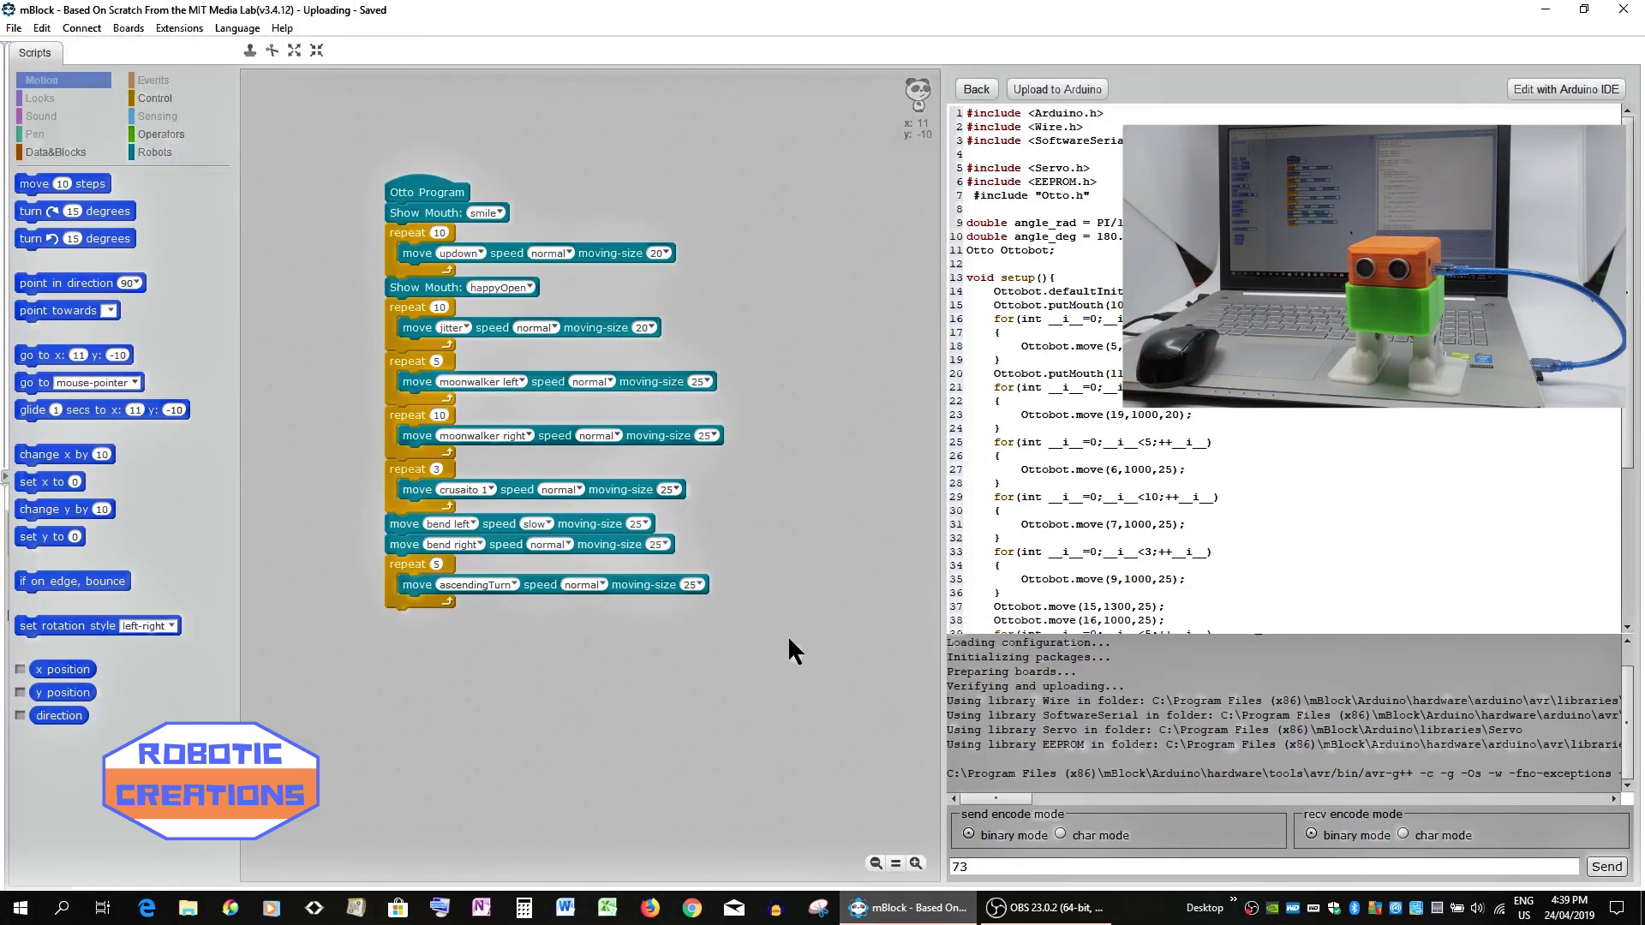